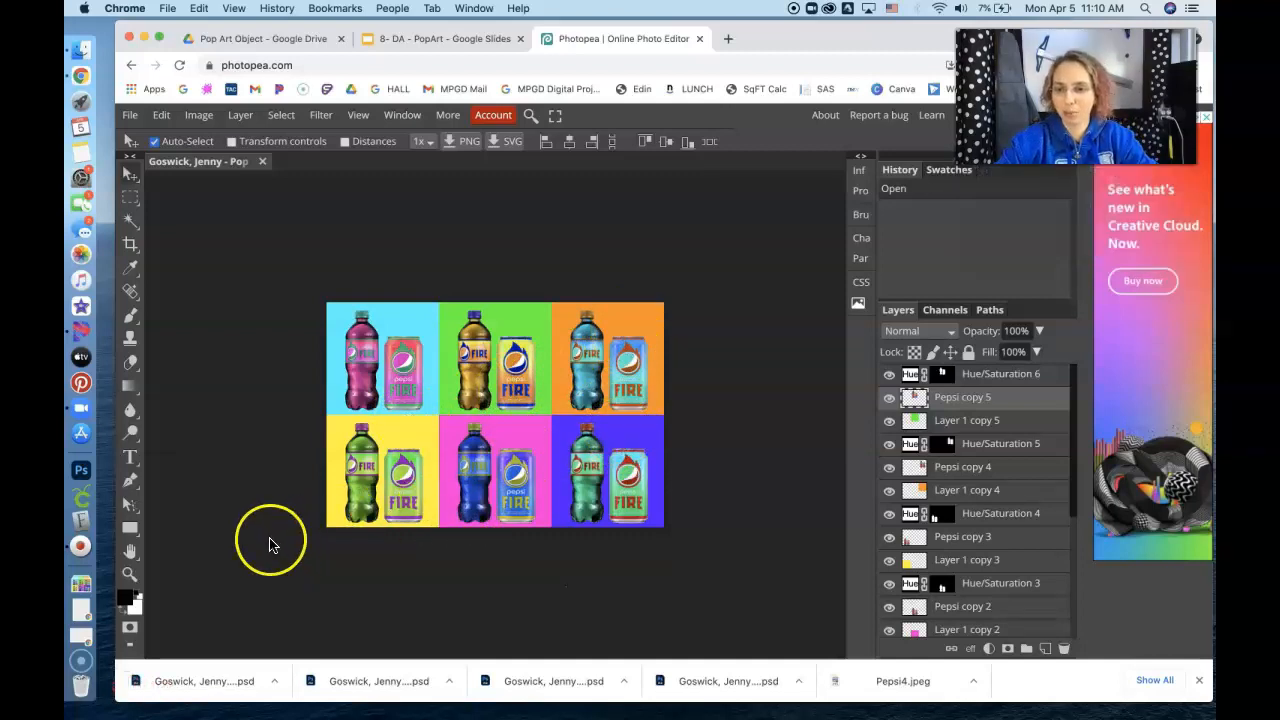
Zoom in on the six-square pop art composition and return to the Move tool
left_click(130, 573)
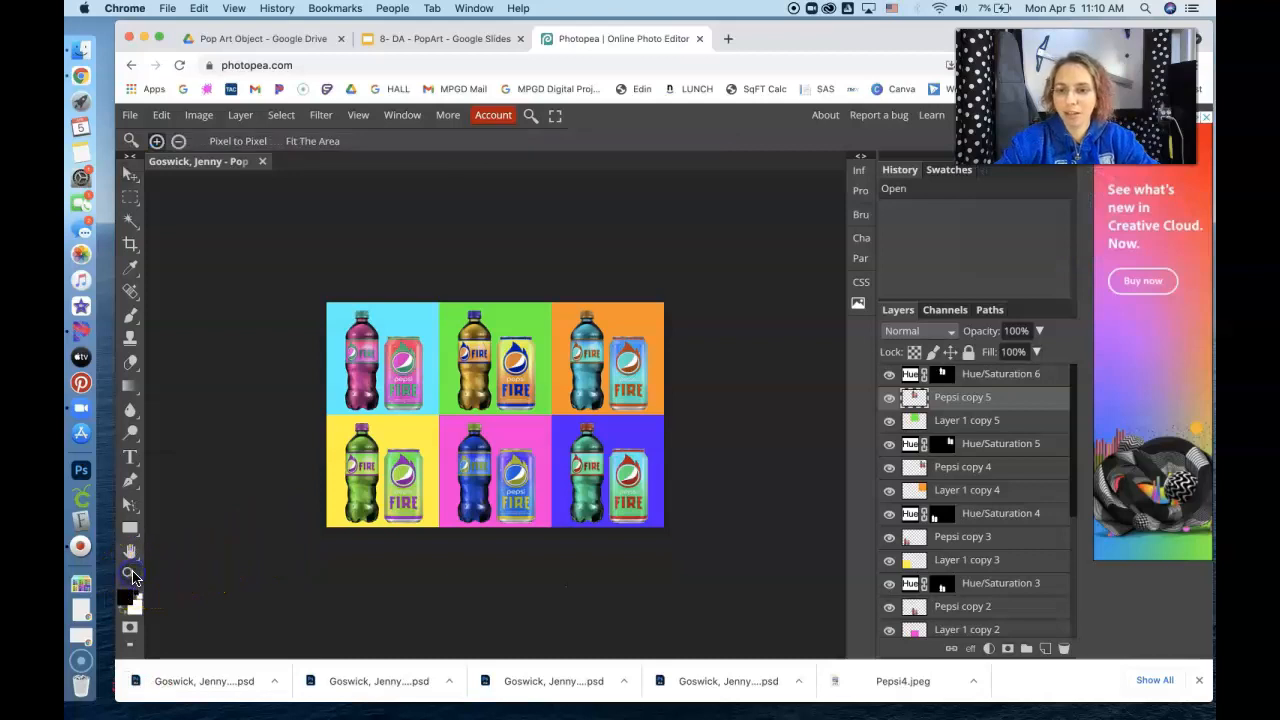
left_click(454, 419)
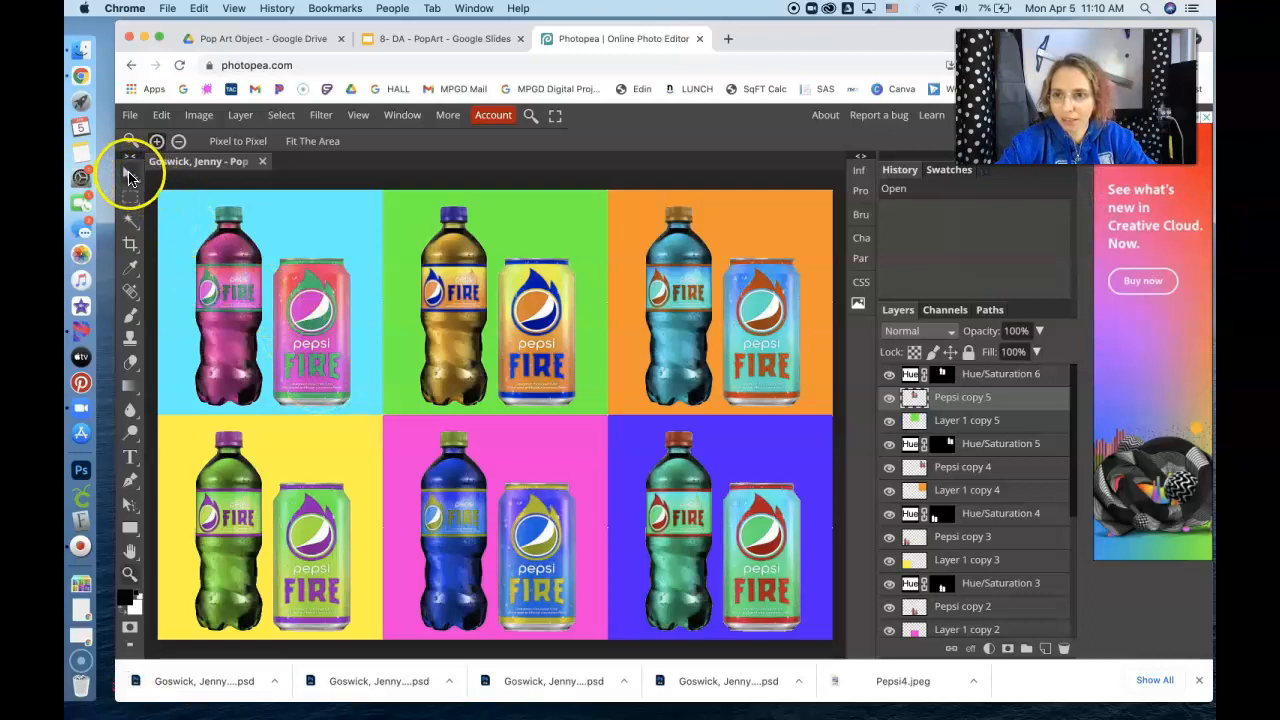
left_click(128, 176)
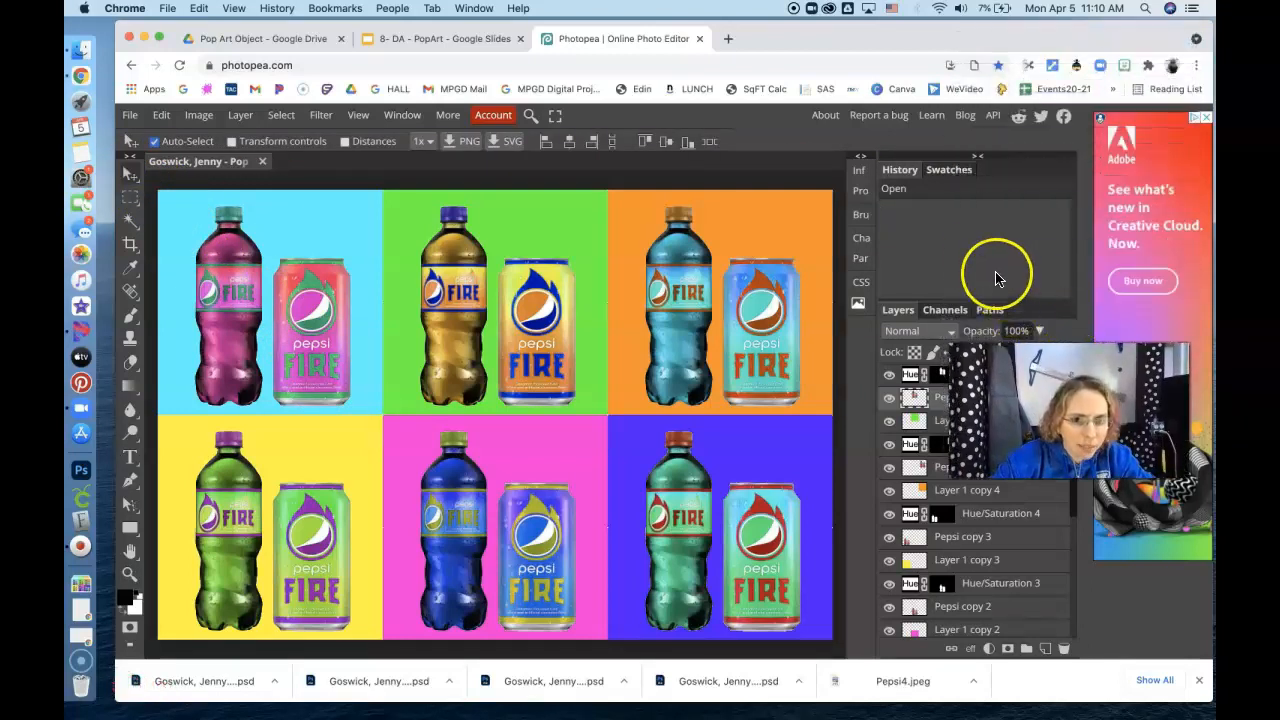
Collapse the History and Layers group and expand it again
left_click(907, 172)
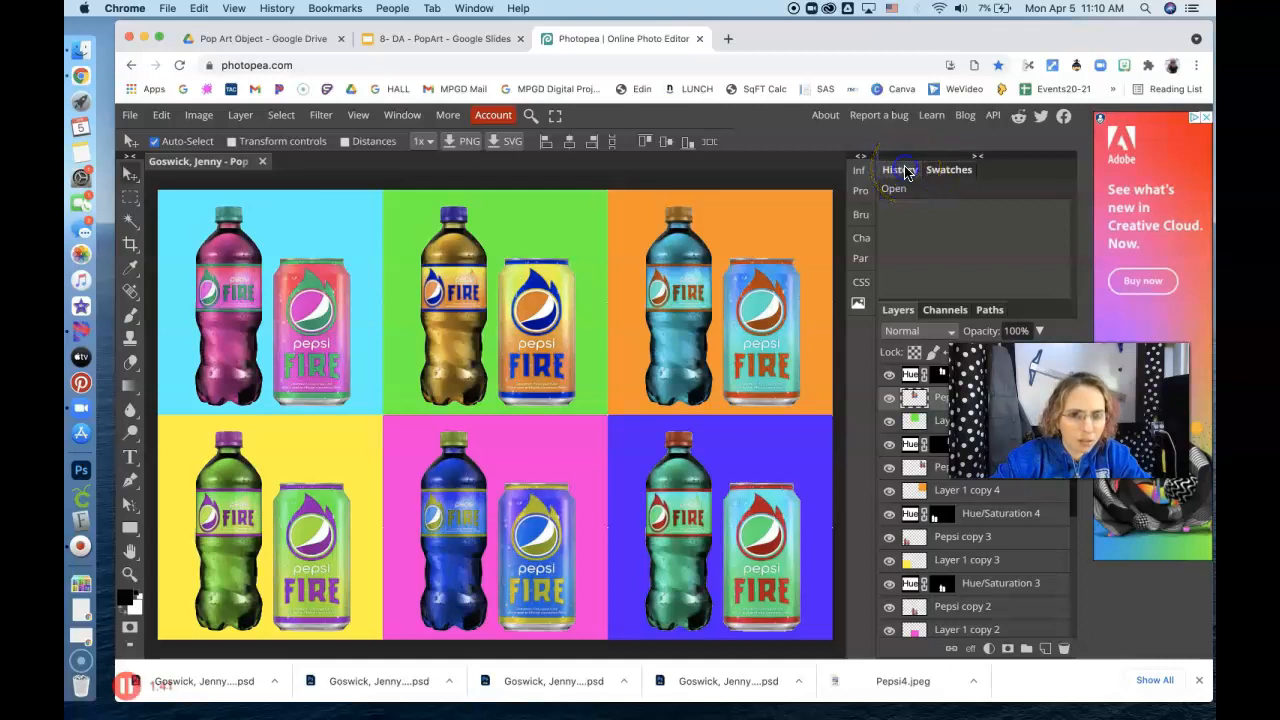
left_click(977, 157)
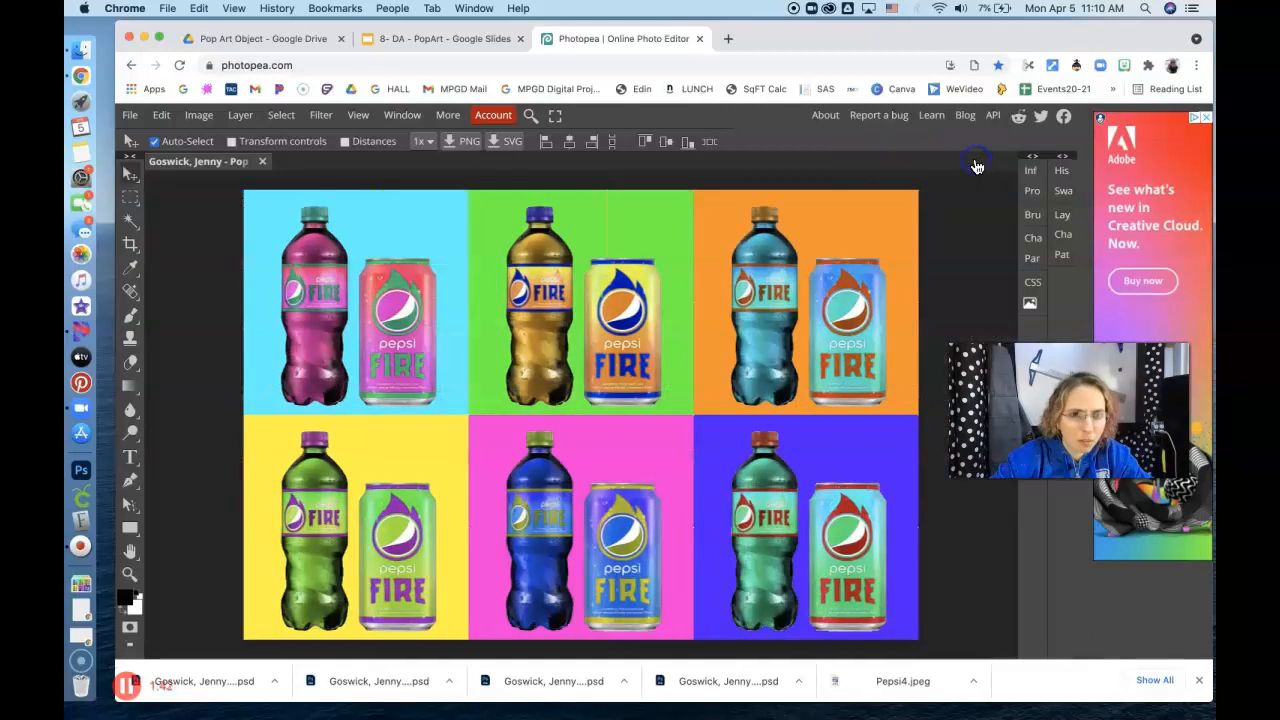
left_click(1062, 160)
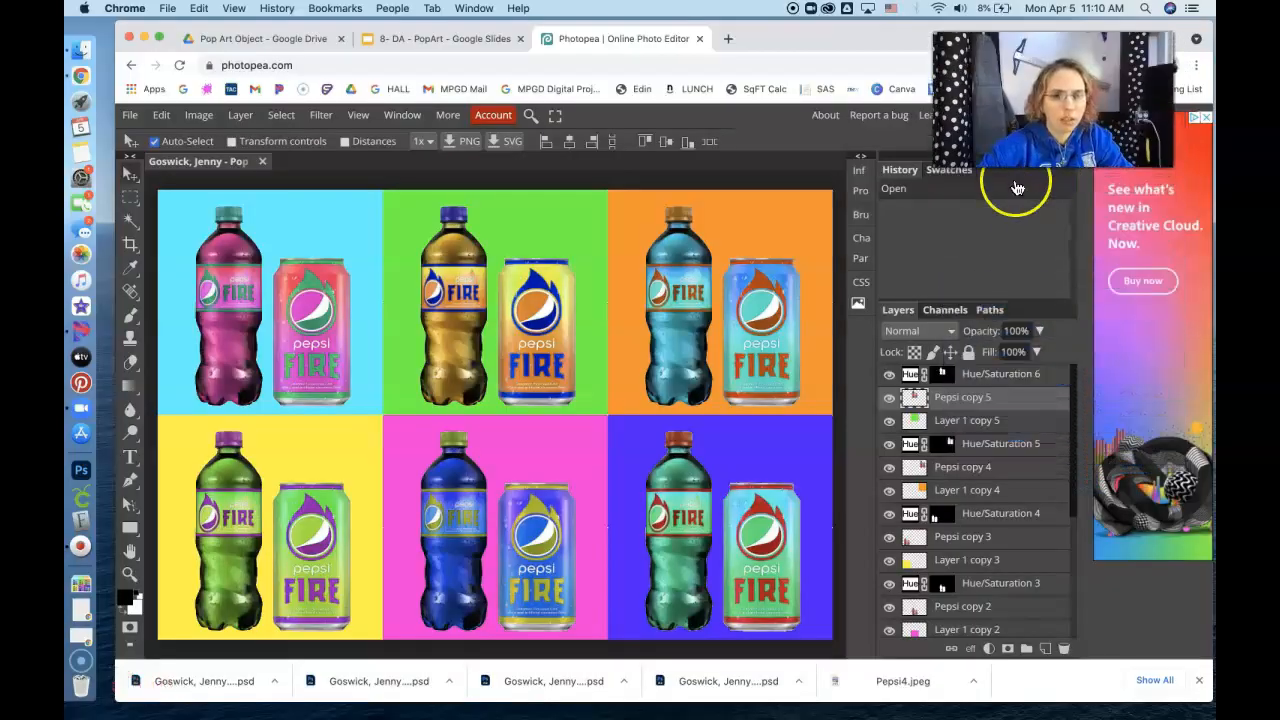
Add a Pattern Overlay in Normal blend mode to the pink background Layer 1 copy 2 and open its pattern choices
scroll(965, 450, "down", 1)
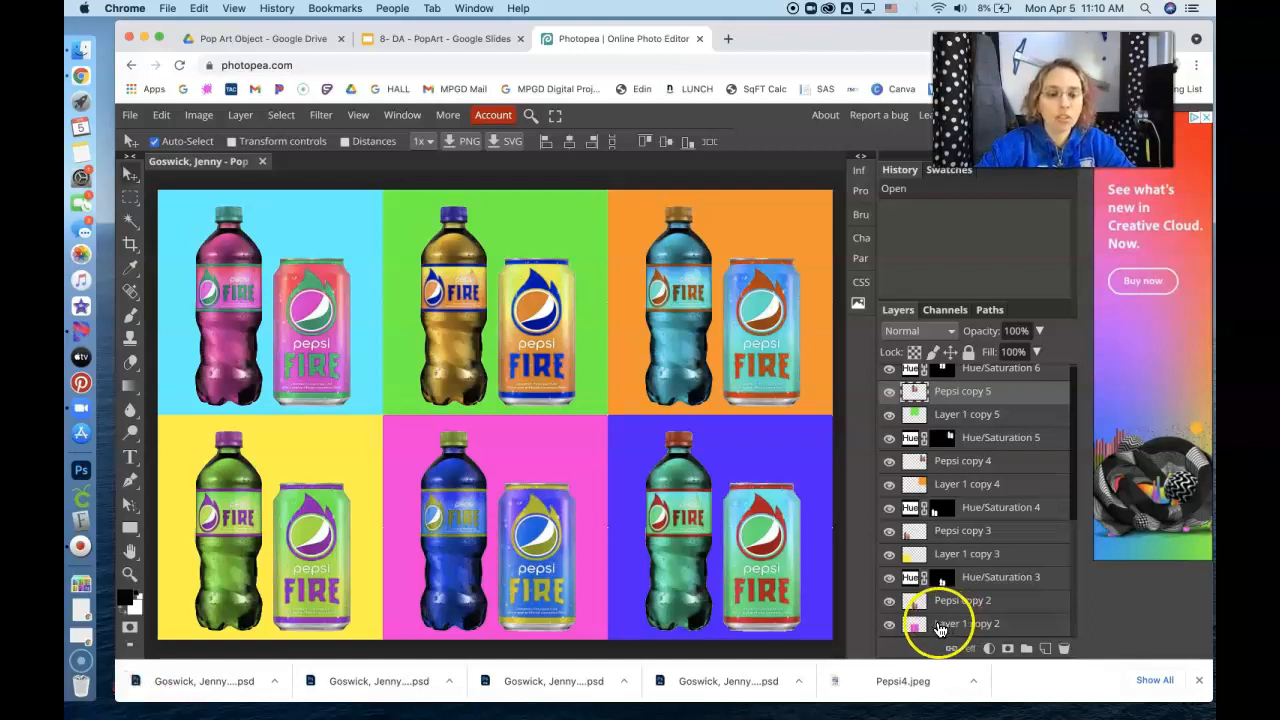
left_click(942, 624)
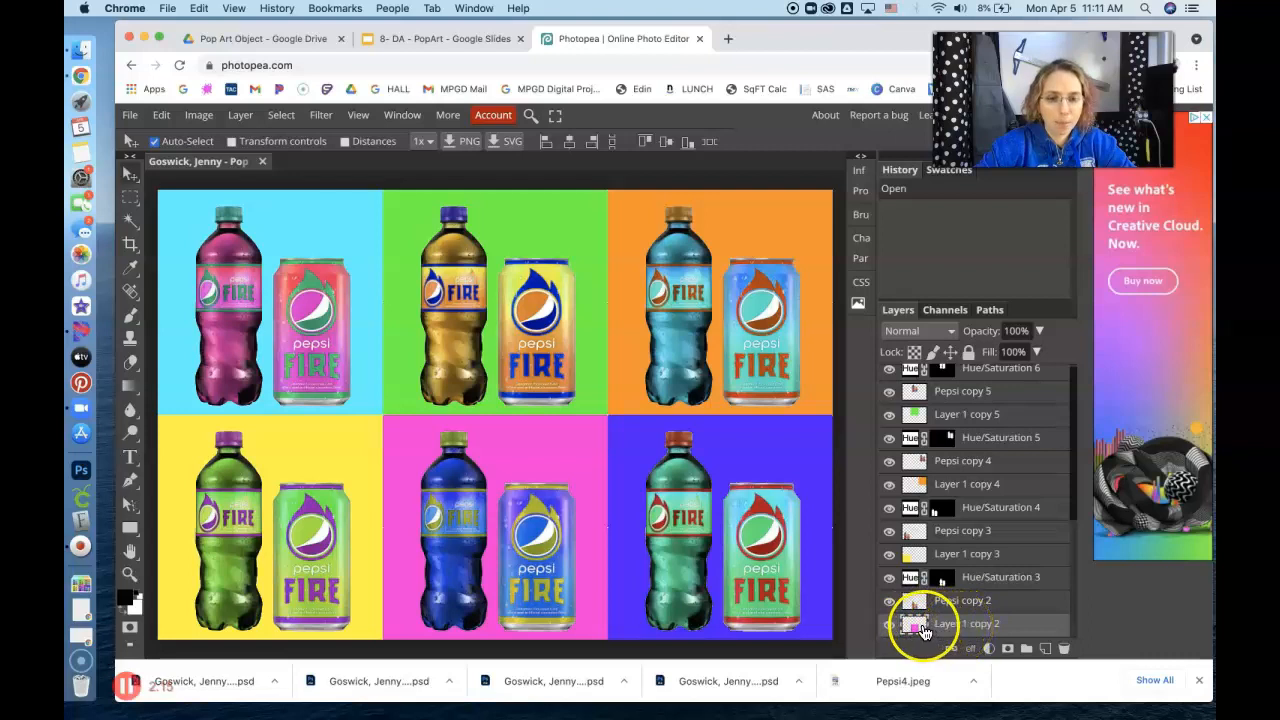
left_click(971, 650)
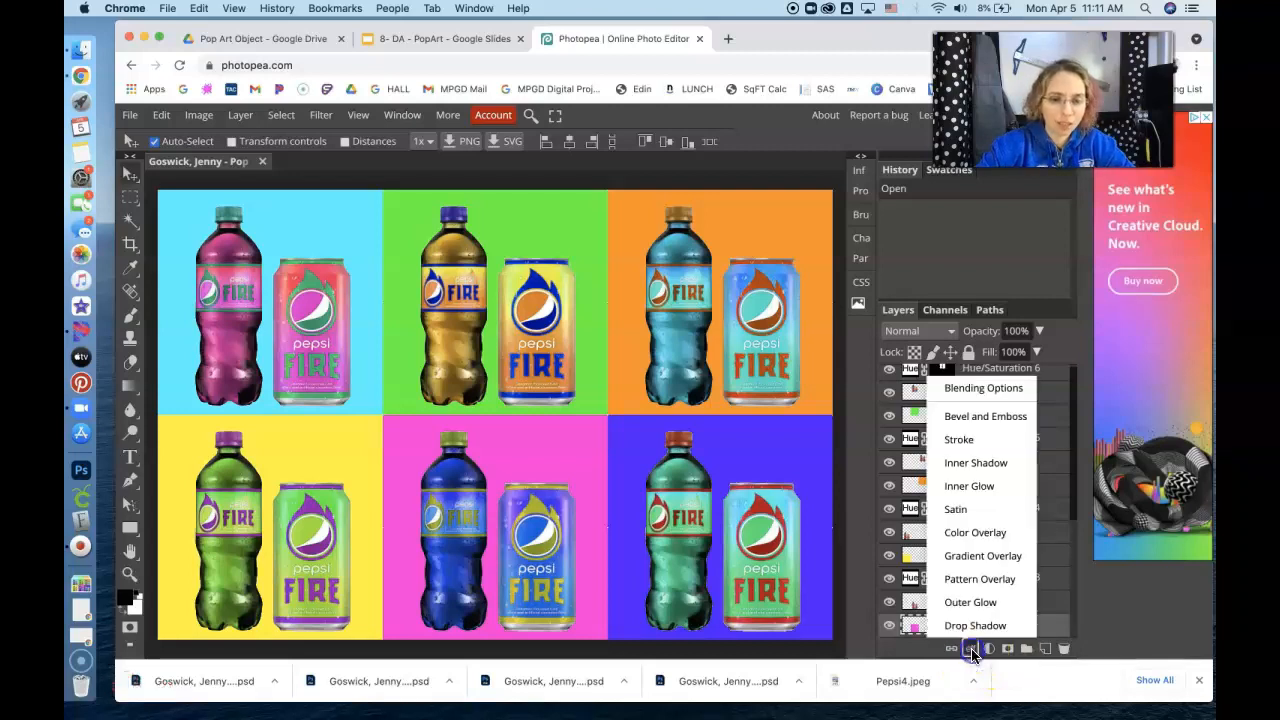
left_click(996, 579)
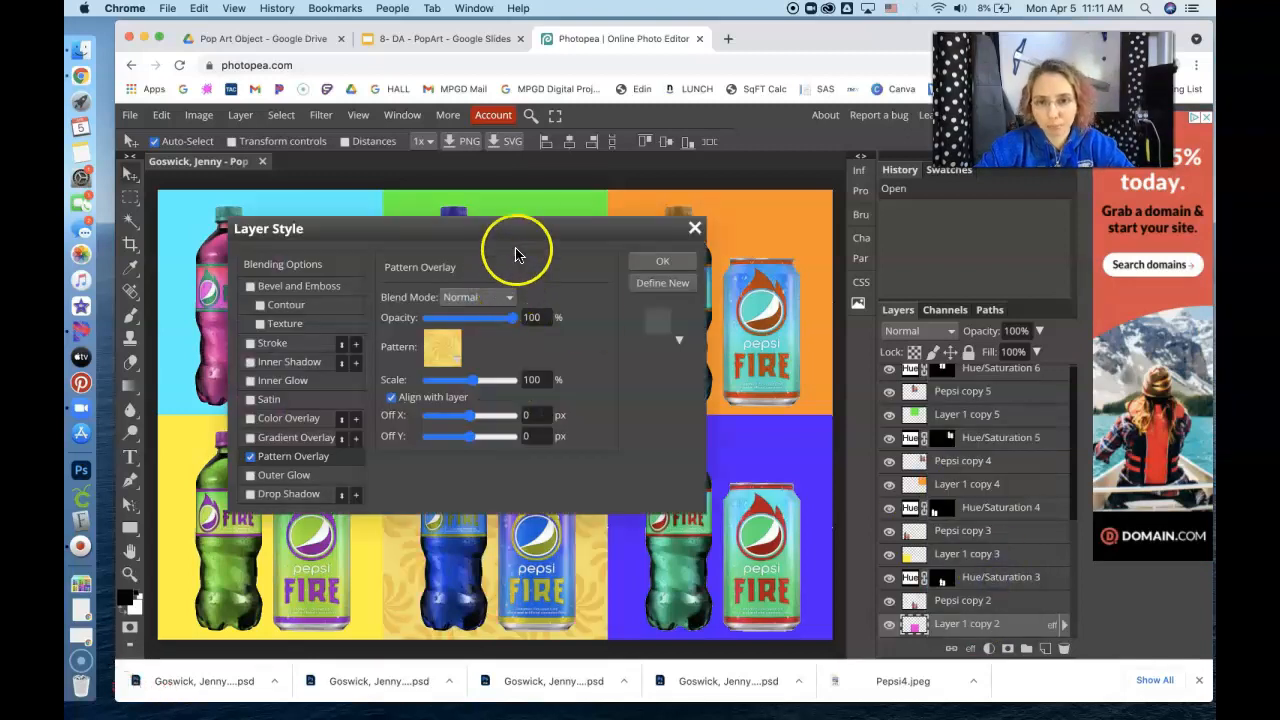
left_click_drag(524, 234, 510, 150)
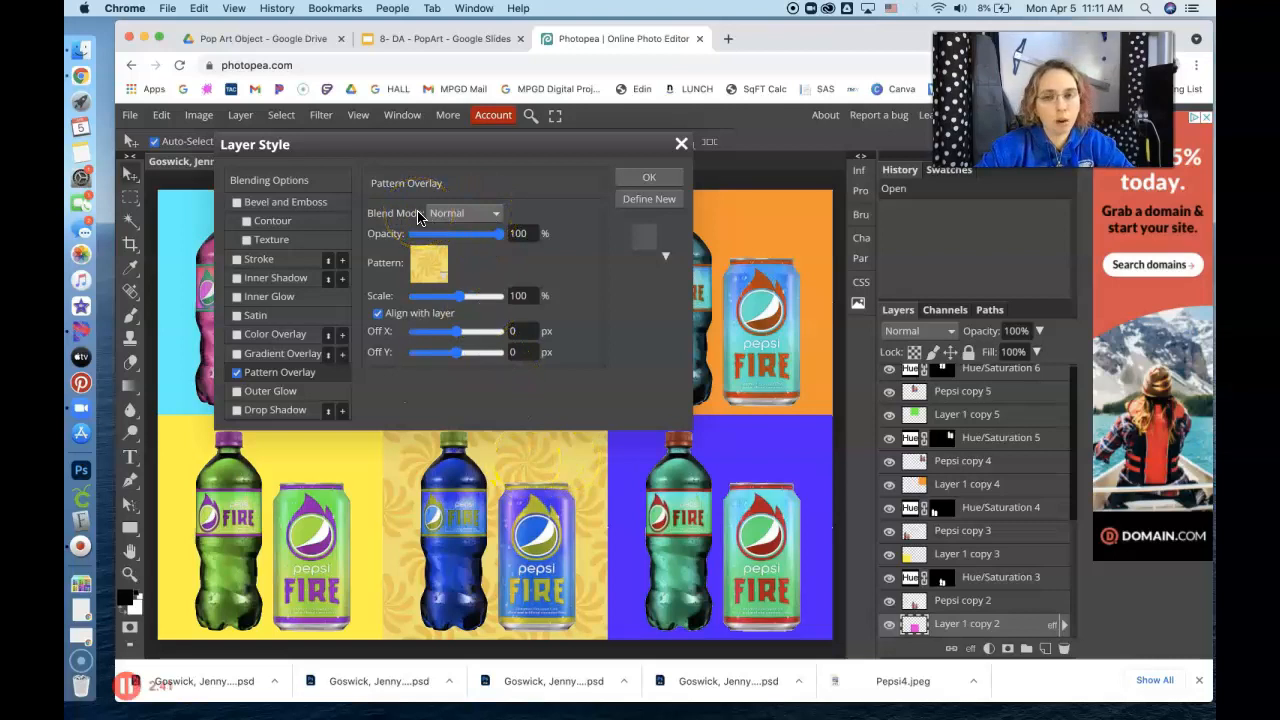
left_click(470, 214)
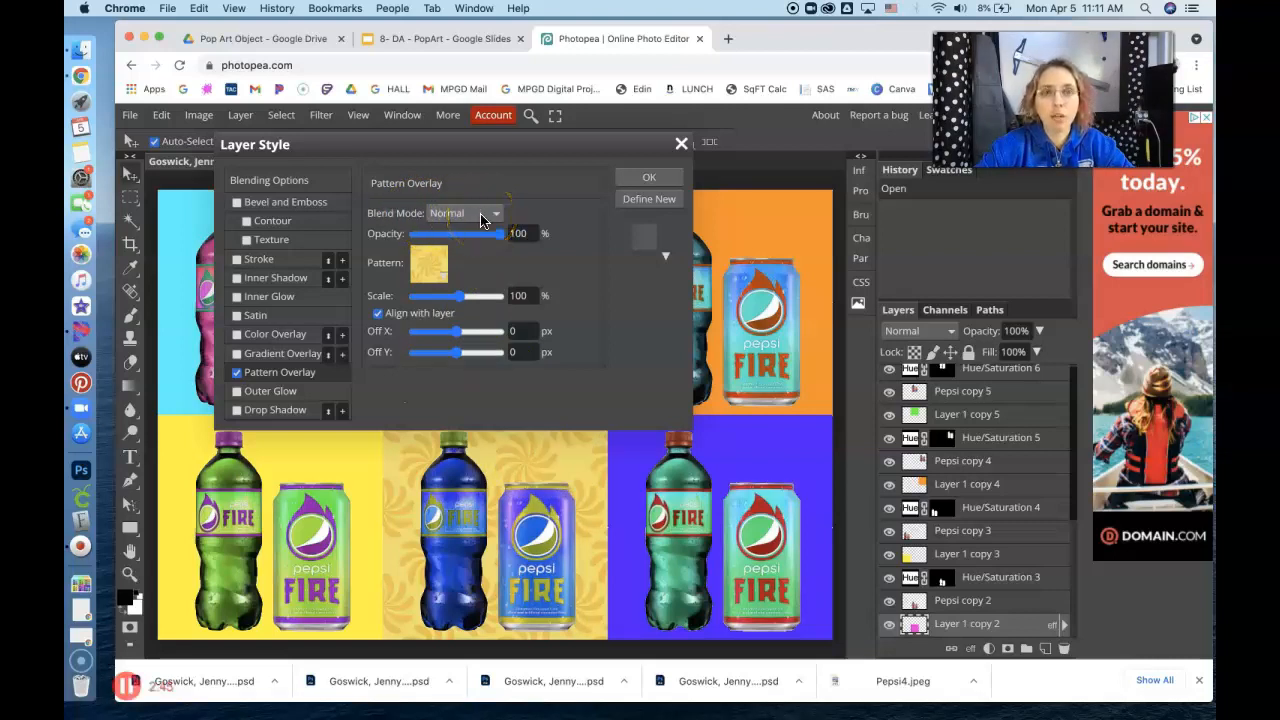
left_click(490, 217)
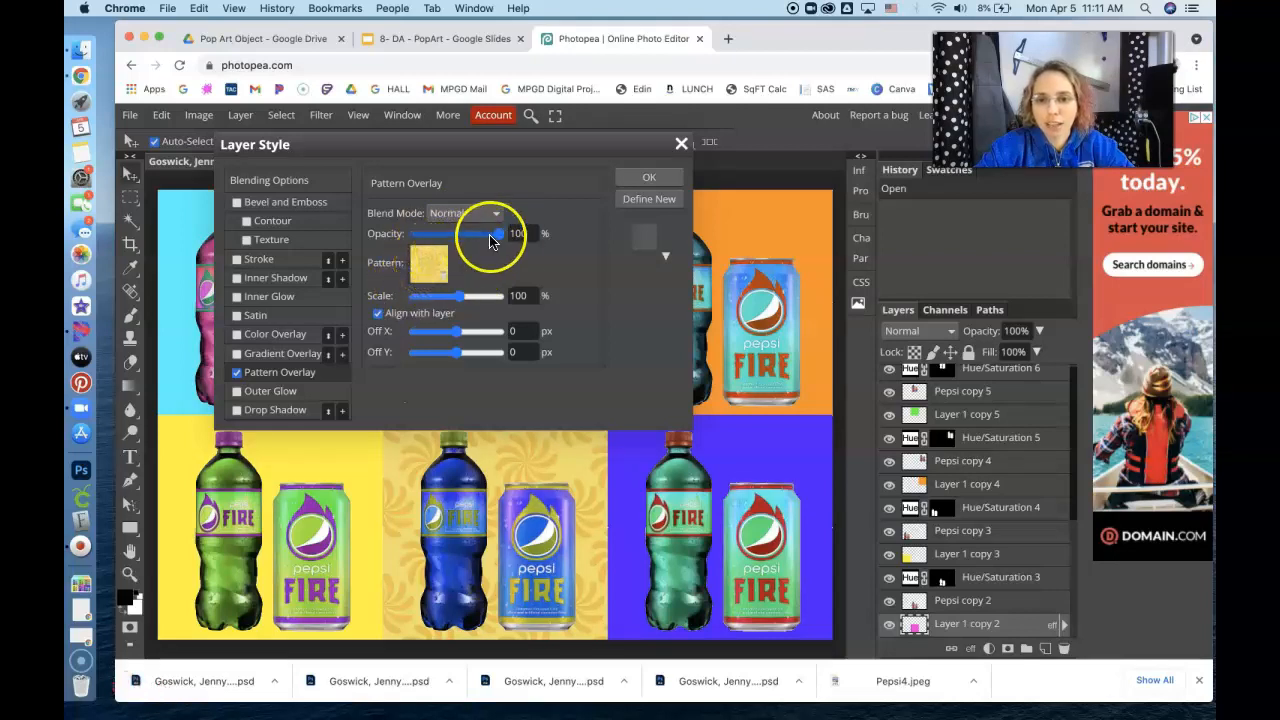
left_click(431, 257)
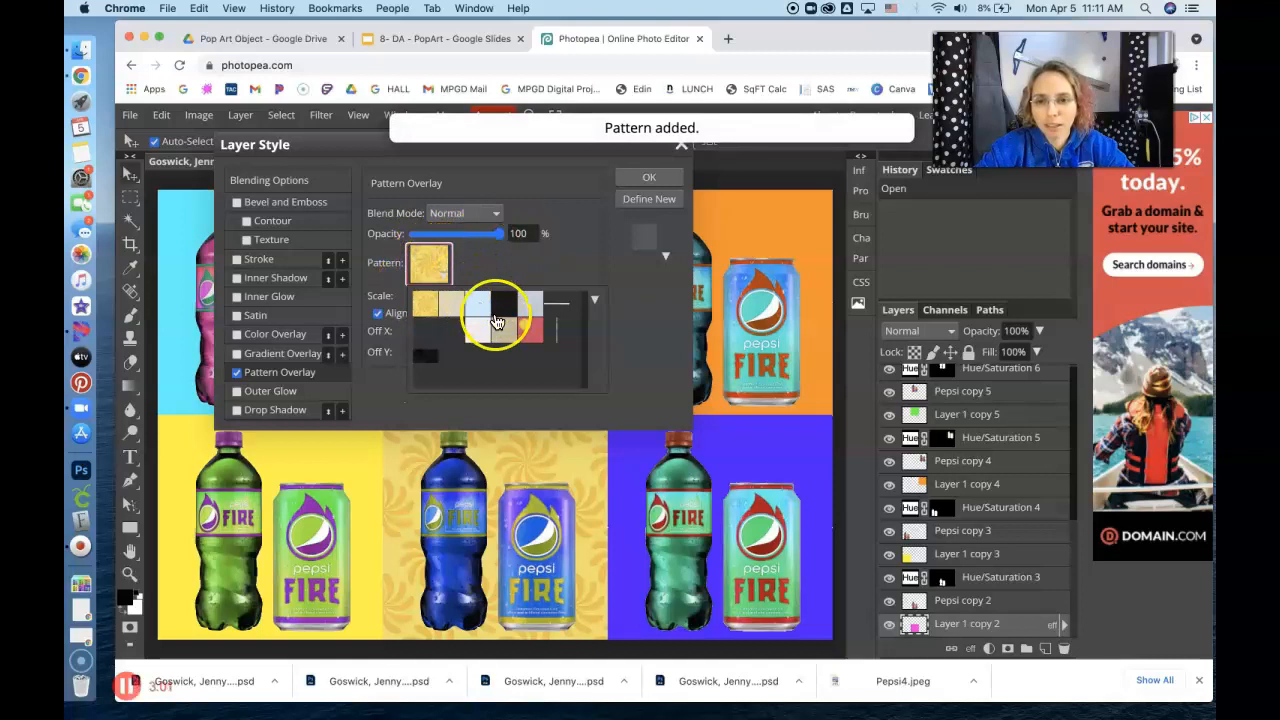
Try out several preset patterns on the pink background, including the red dotted, beige and yellow ones
left_click(528, 326)
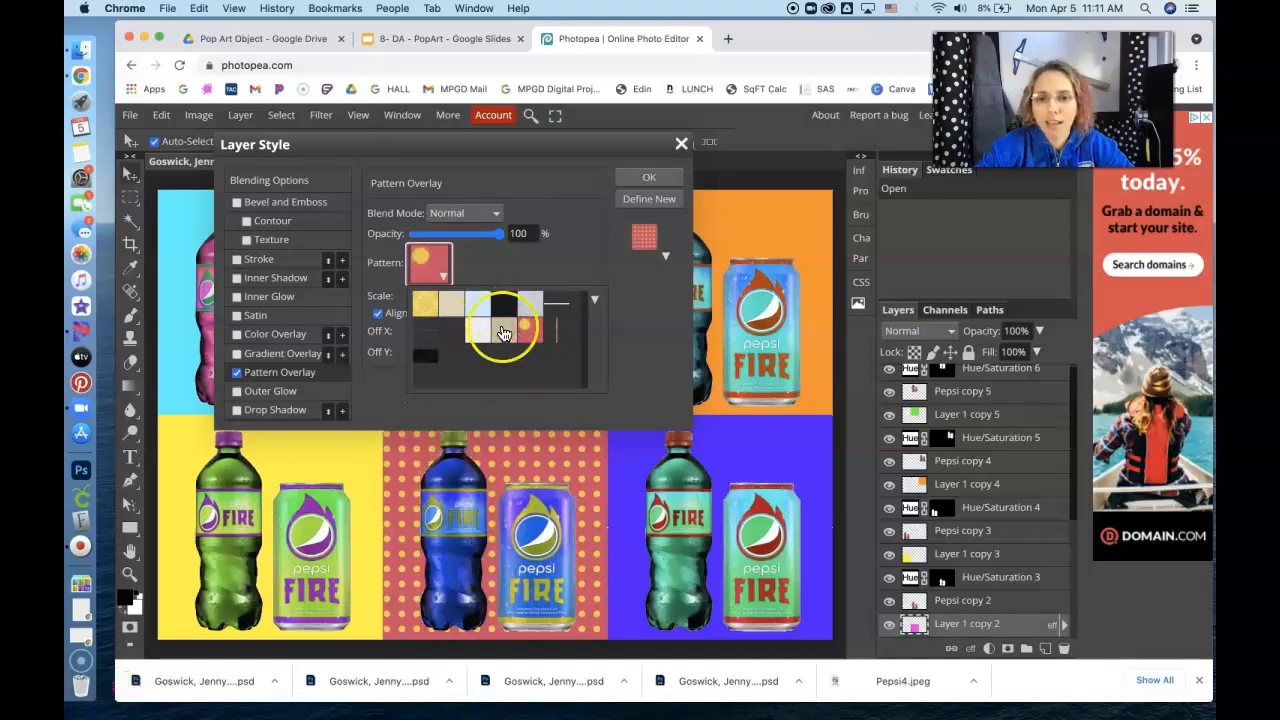
left_click(503, 328)
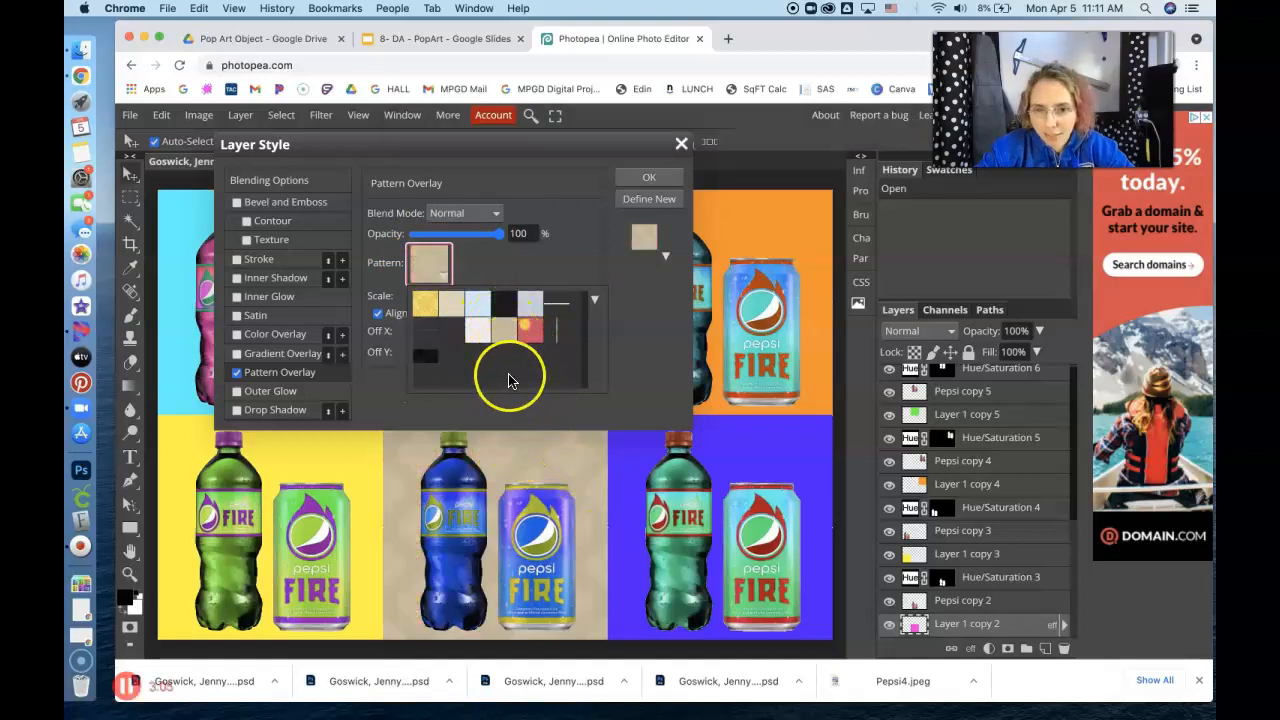
left_click(476, 338)
left_click(504, 302)
left_click(526, 309)
left_click(530, 330)
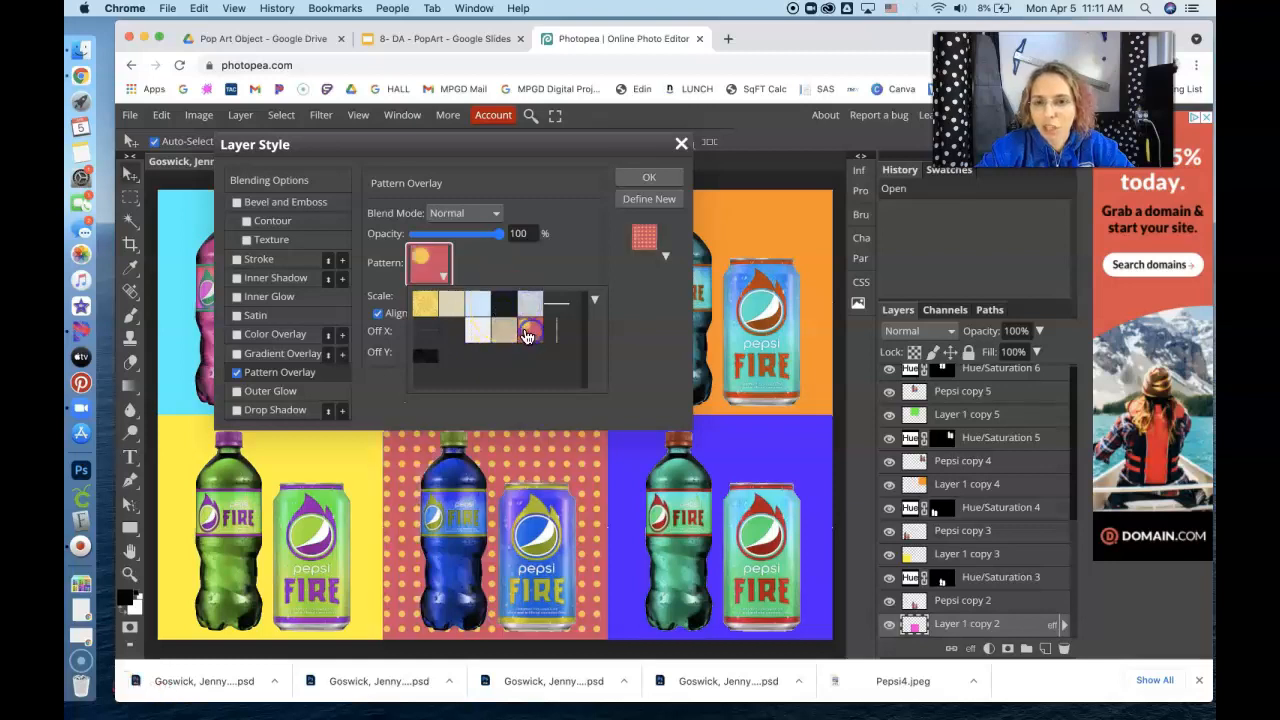
left_click(447, 308)
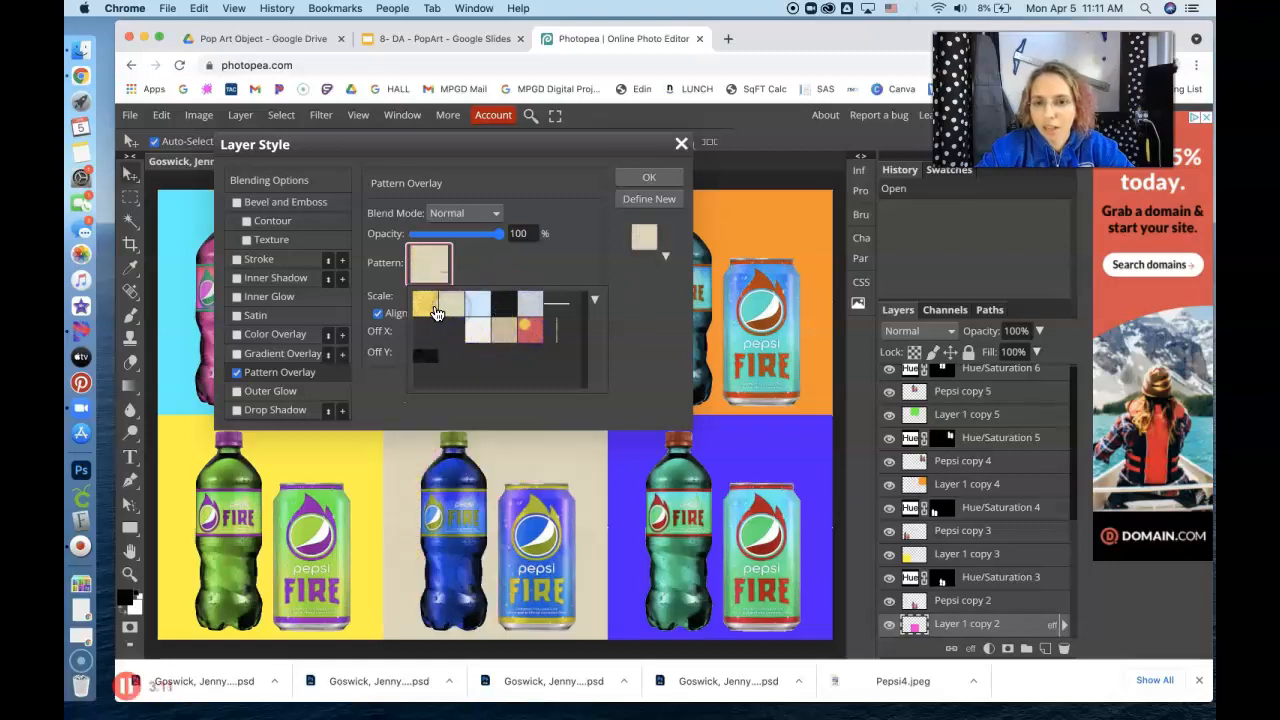
left_click(426, 304)
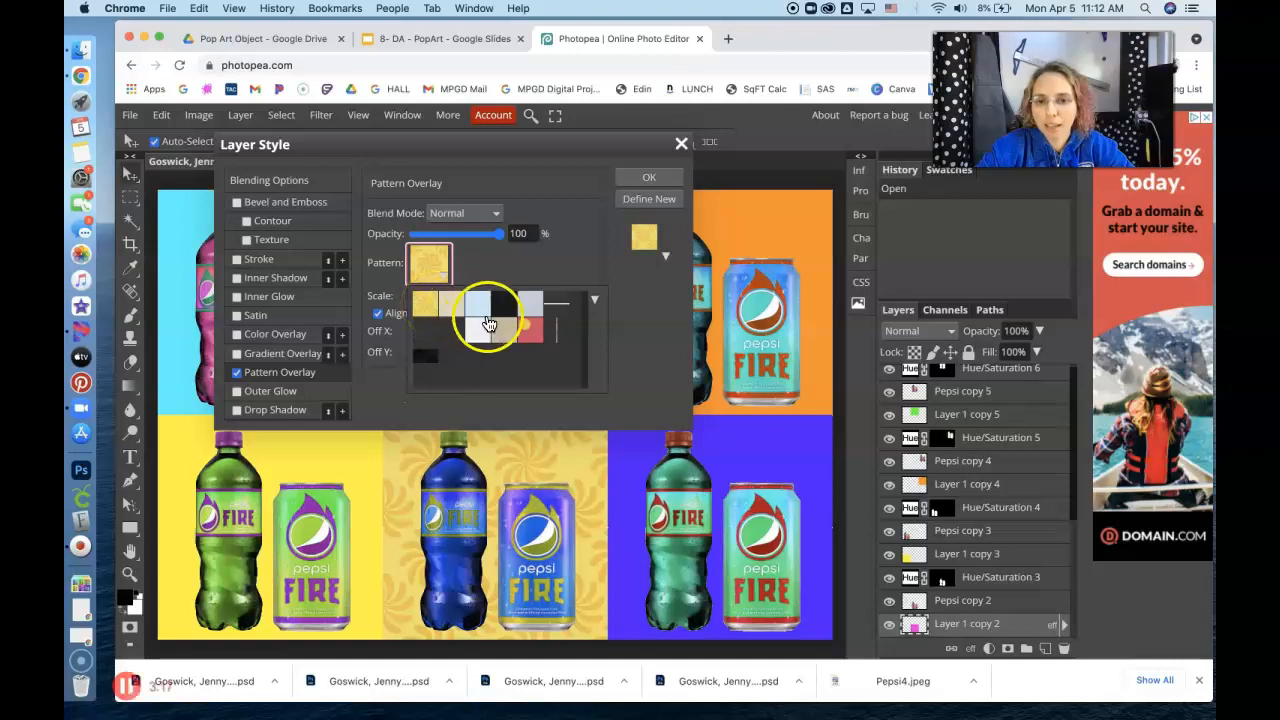
Choose the red pattern with yellow dots and lower the pattern overlay's opacity to 44%
left_click(531, 330)
left_click(504, 242)
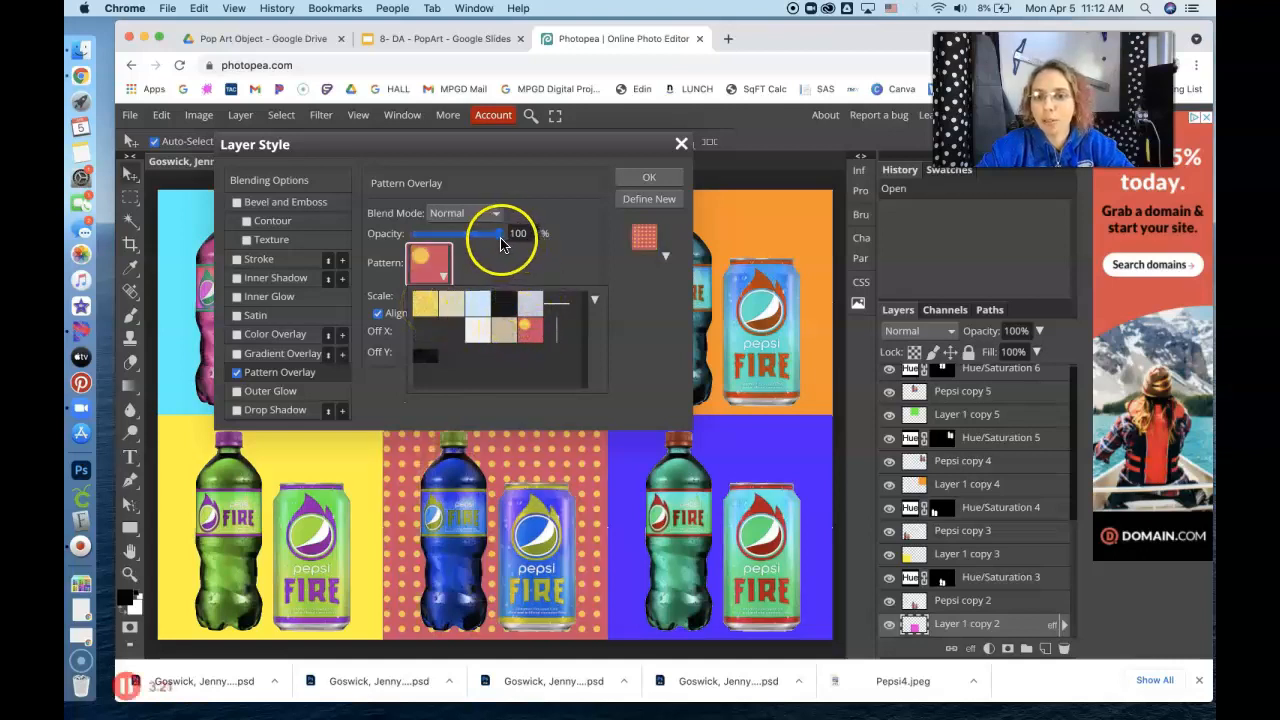
left_click_drag(500, 240, 439, 240)
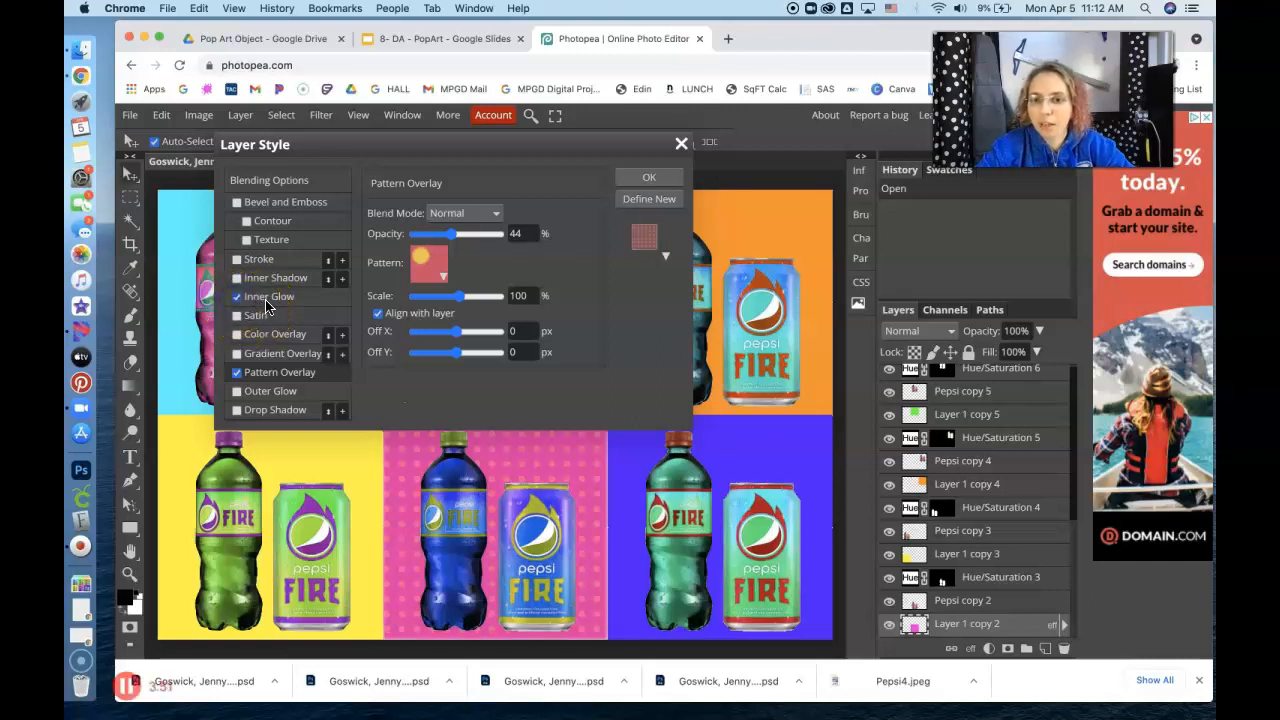
Give the pink background an Inner Glow with Normal blend mode and the bright blue color 09eaff
left_click(280, 297)
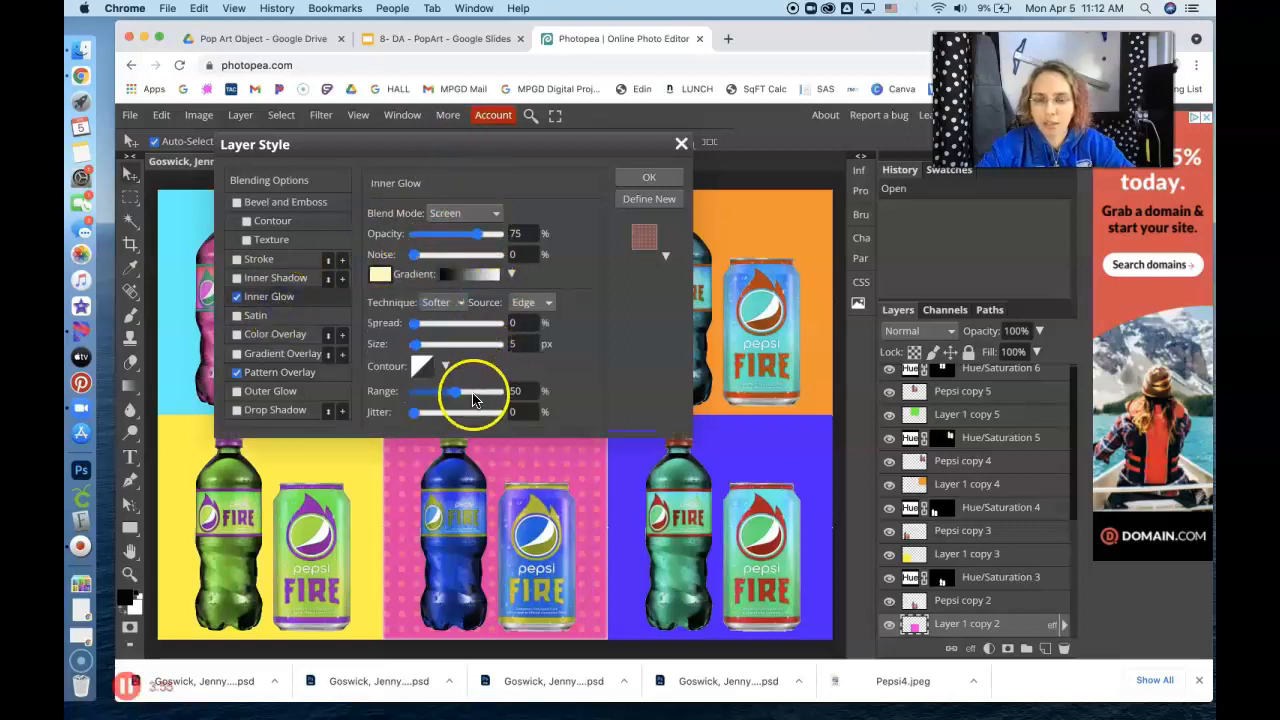
left_click(497, 212)
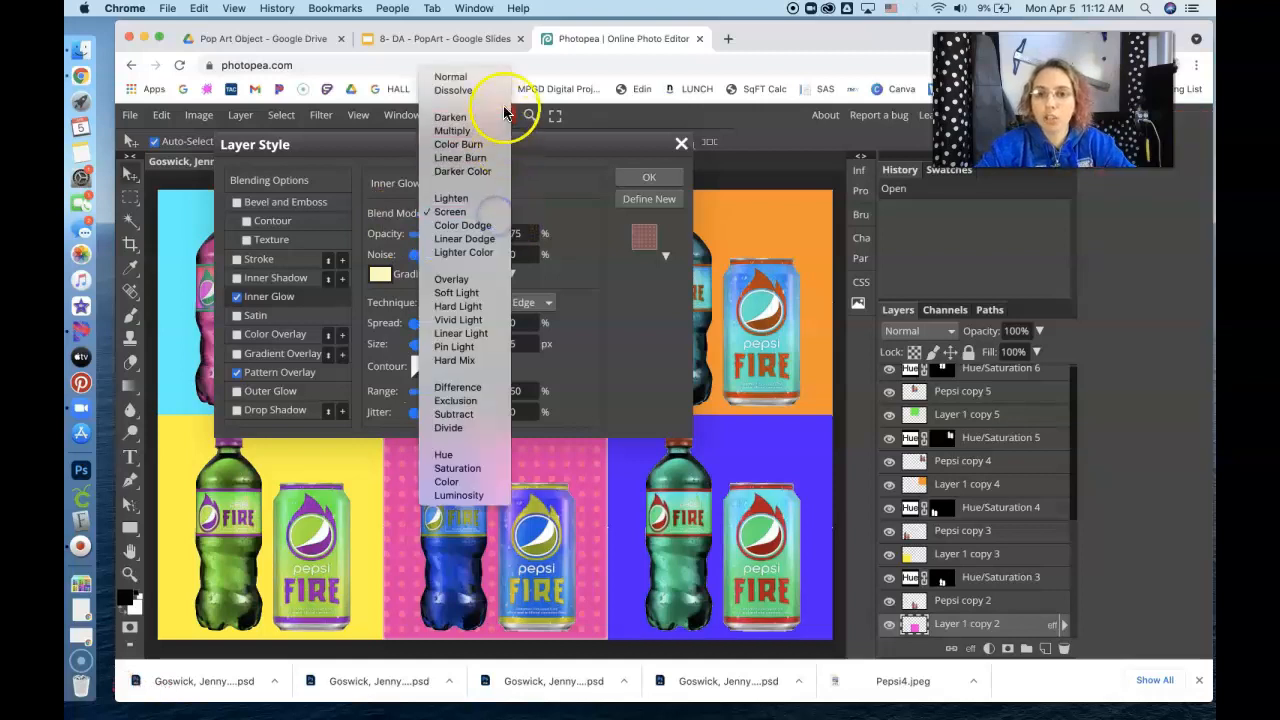
left_click(475, 78)
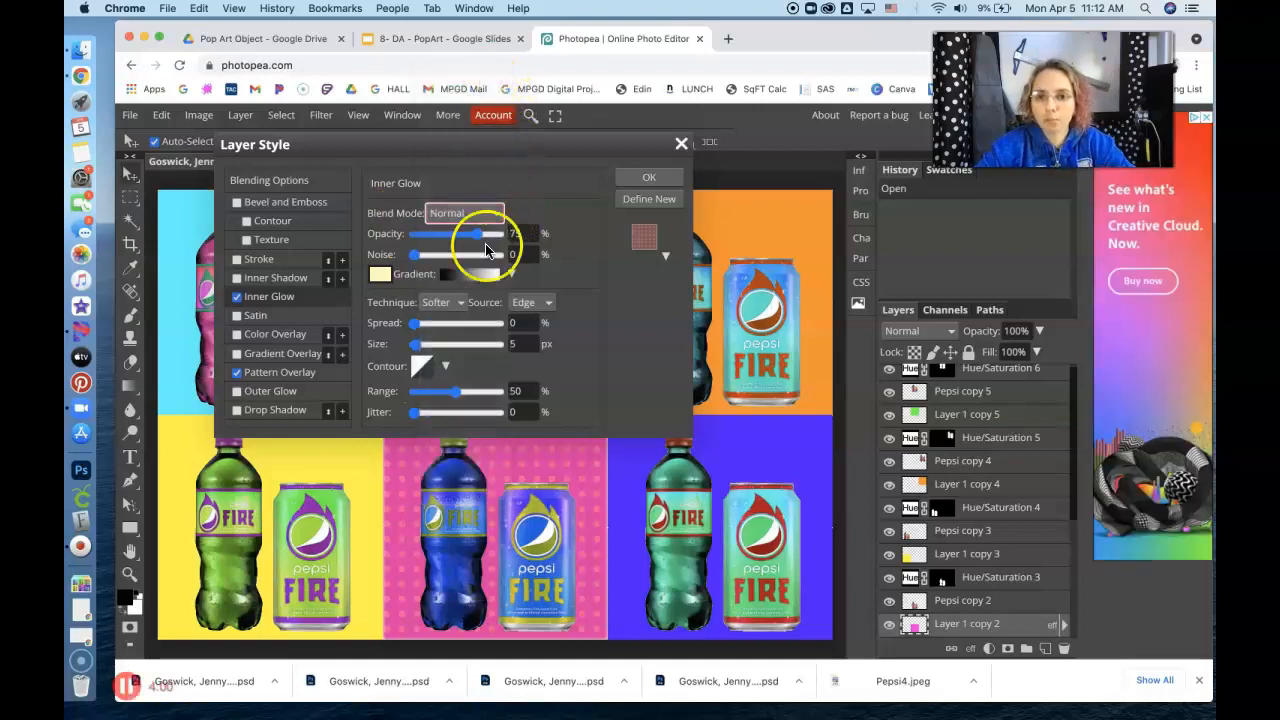
left_click(380, 274)
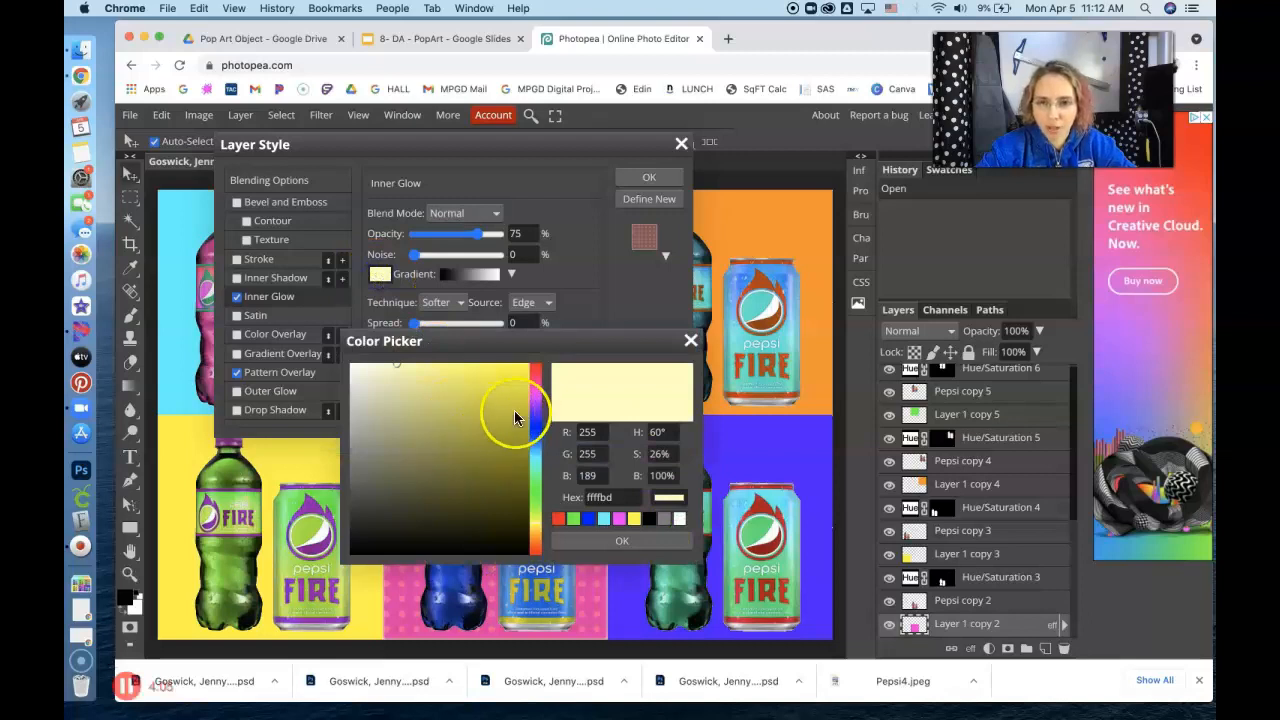
left_click(535, 451)
left_click_drag(507, 389, 524, 364)
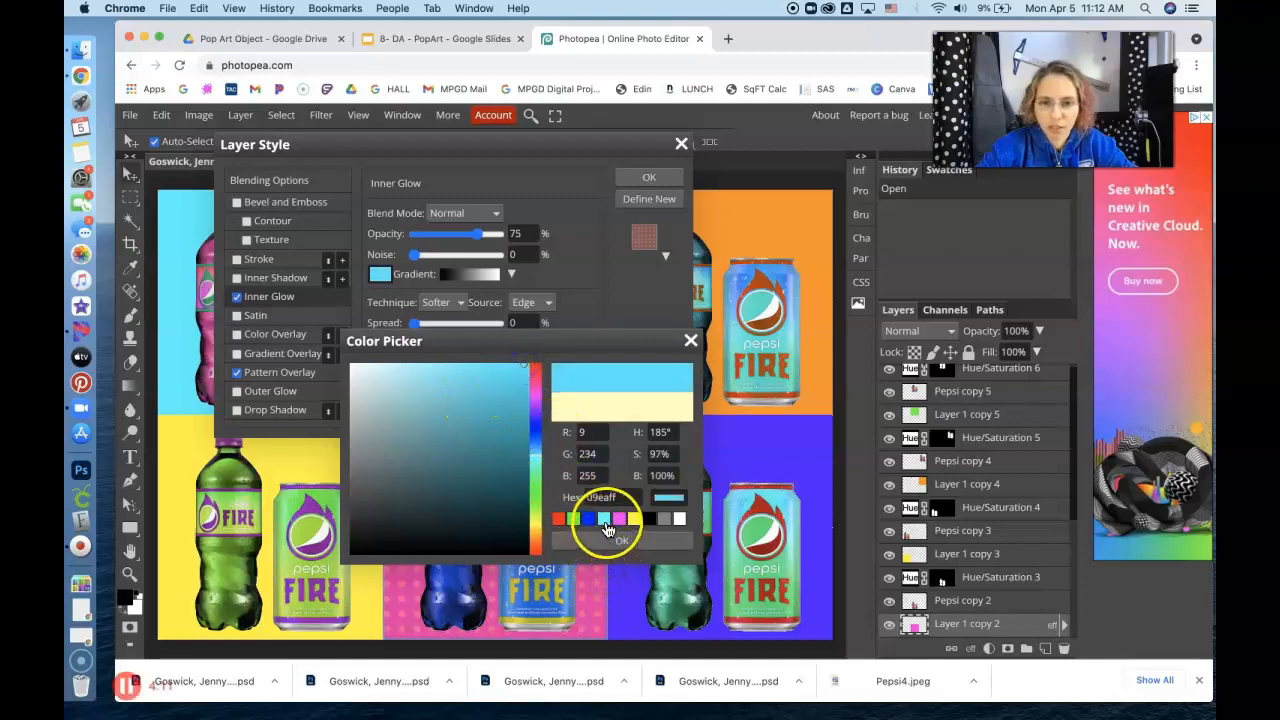
left_click(614, 541)
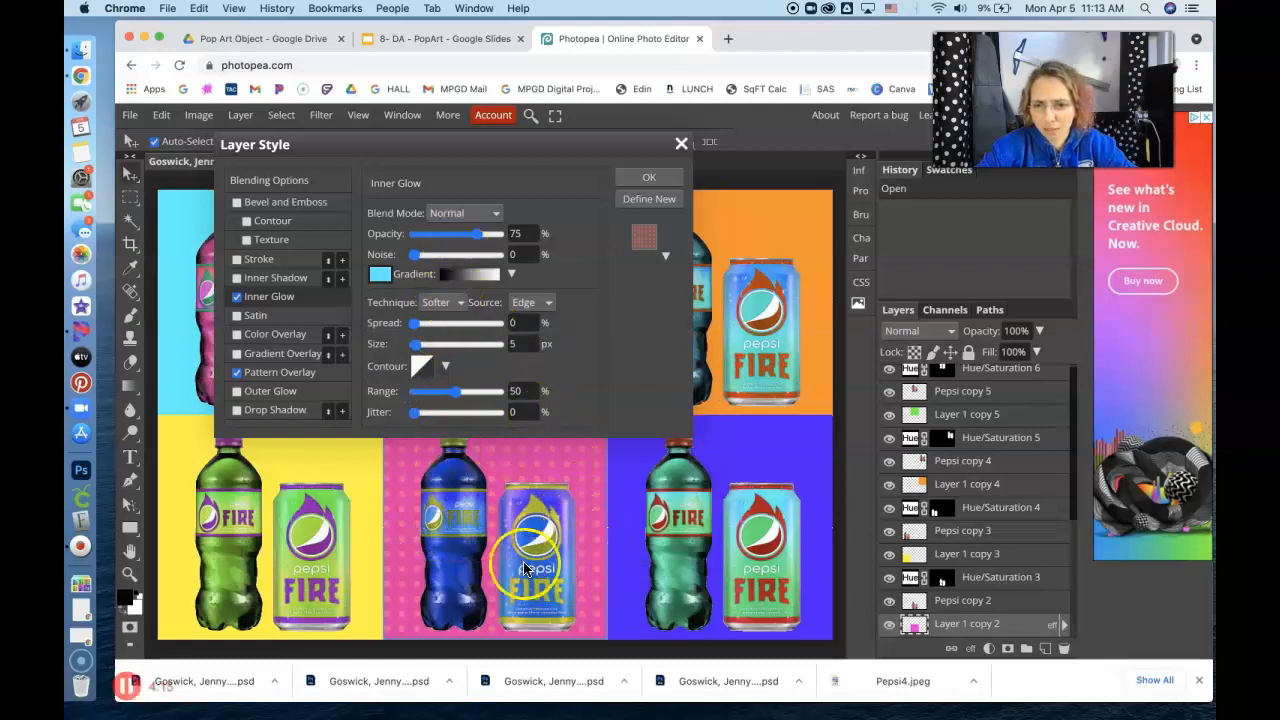
Adjust the inner glow to a size of 42 px, 58% opacity, 34% noise and 8% spread
left_click_drag(418, 352, 430, 355)
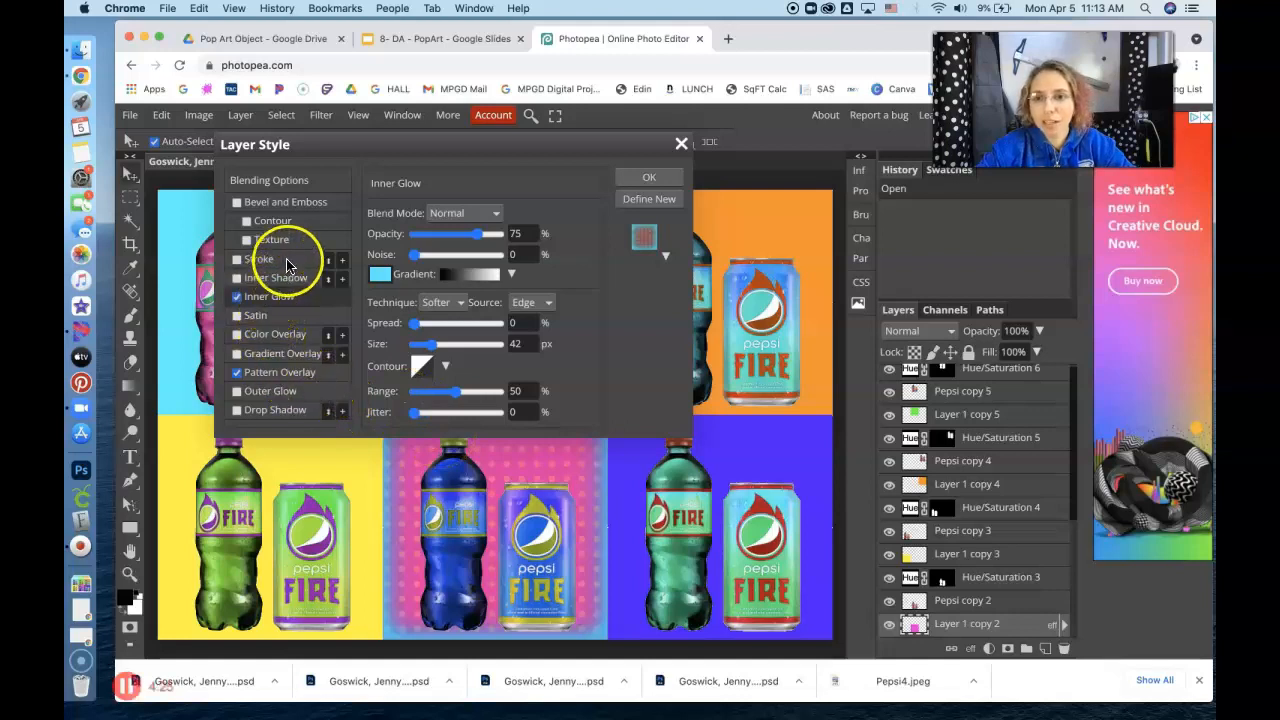
left_click_drag(478, 234, 440, 241)
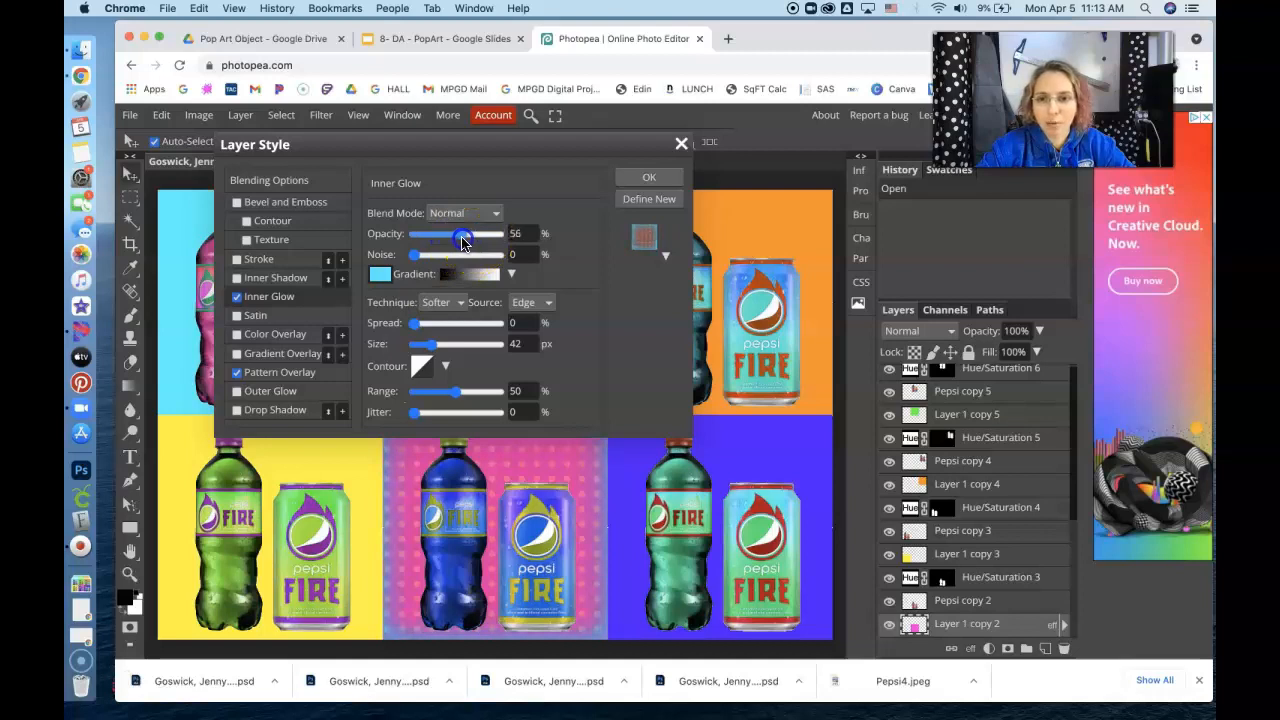
left_click_drag(413, 254, 474, 258)
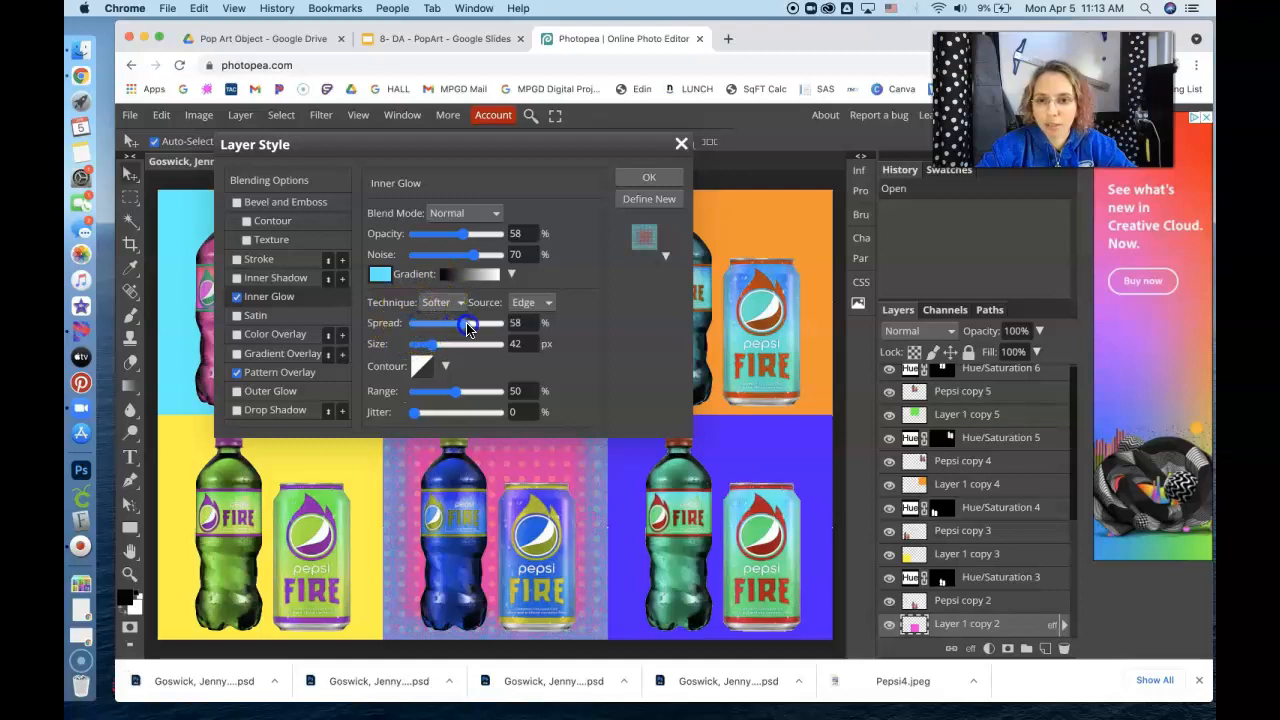
left_click_drag(472, 254, 508, 266)
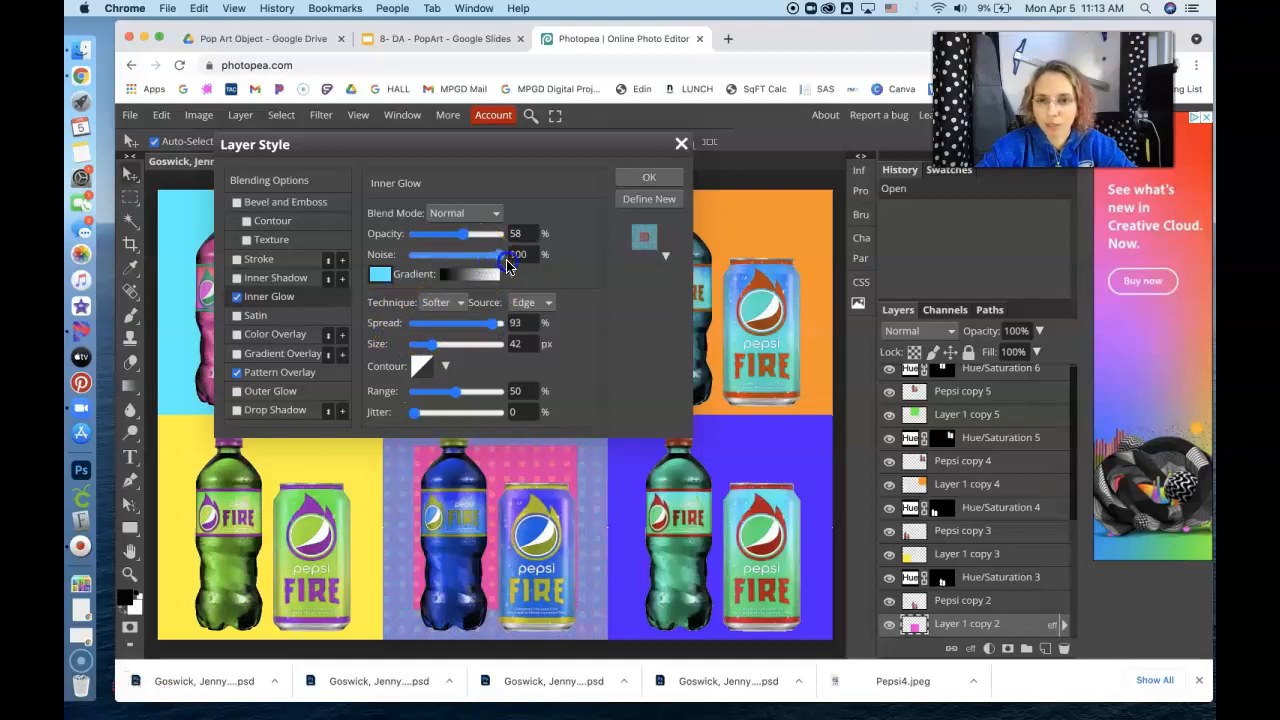
left_click_drag(496, 323, 422, 323)
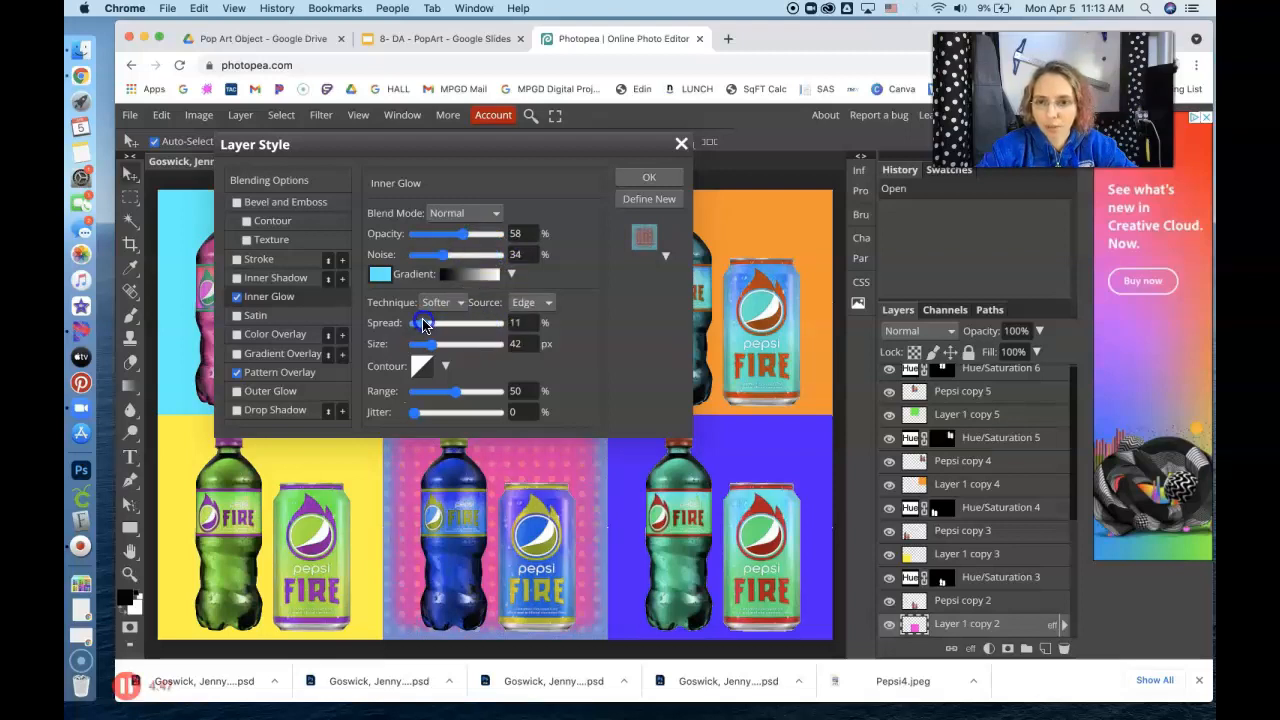
Enable Bevel and Emboss on the pink background layer with the Inner Bevel style
left_click(249, 207)
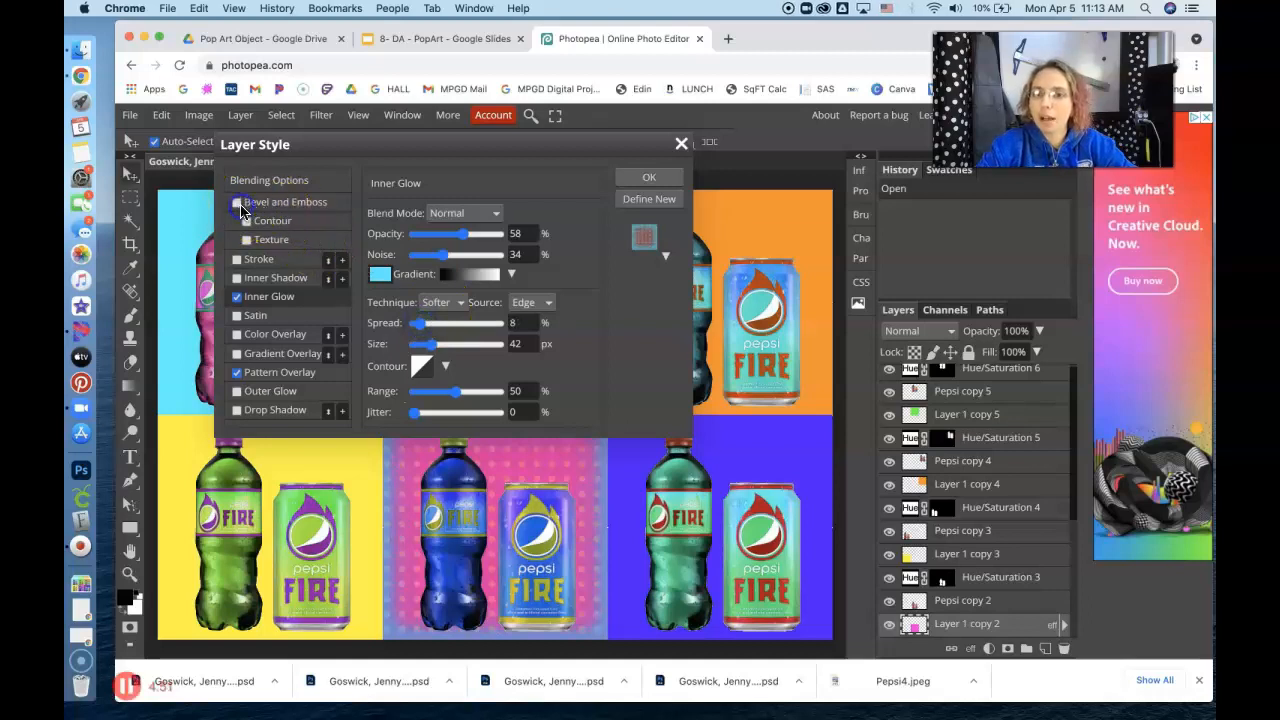
left_click(259, 204)
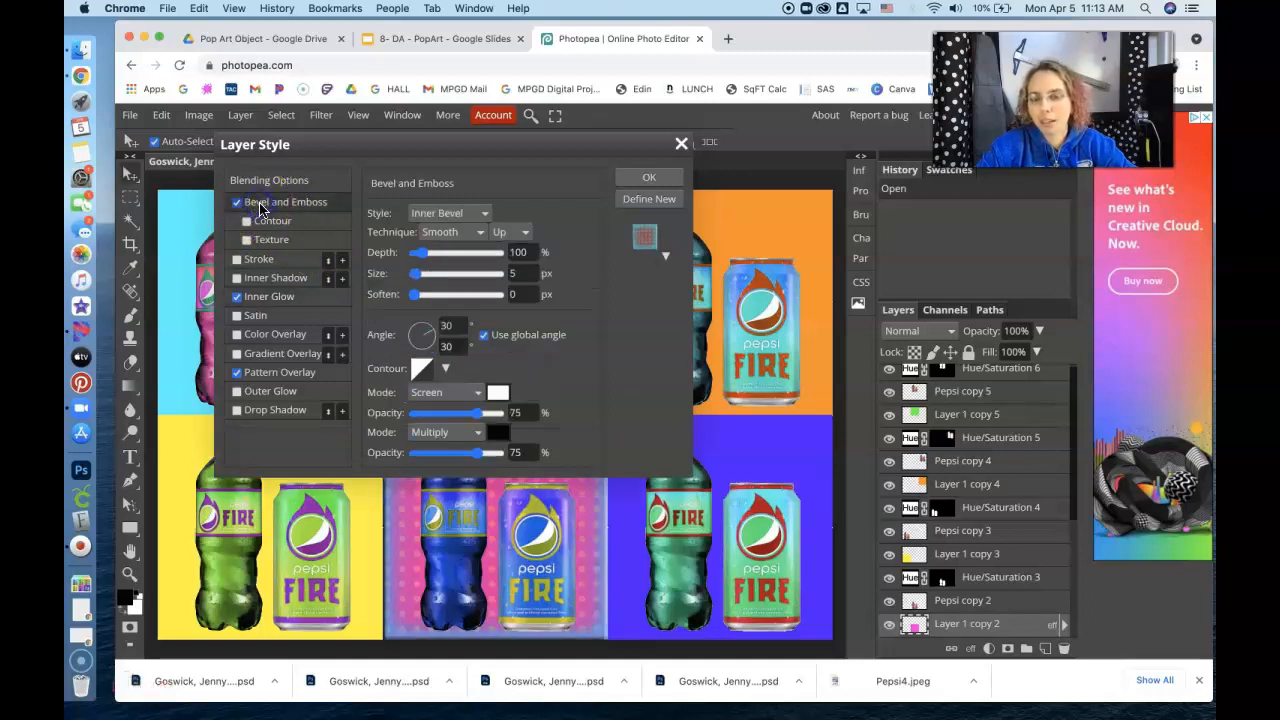
left_click(277, 209)
left_click(423, 222)
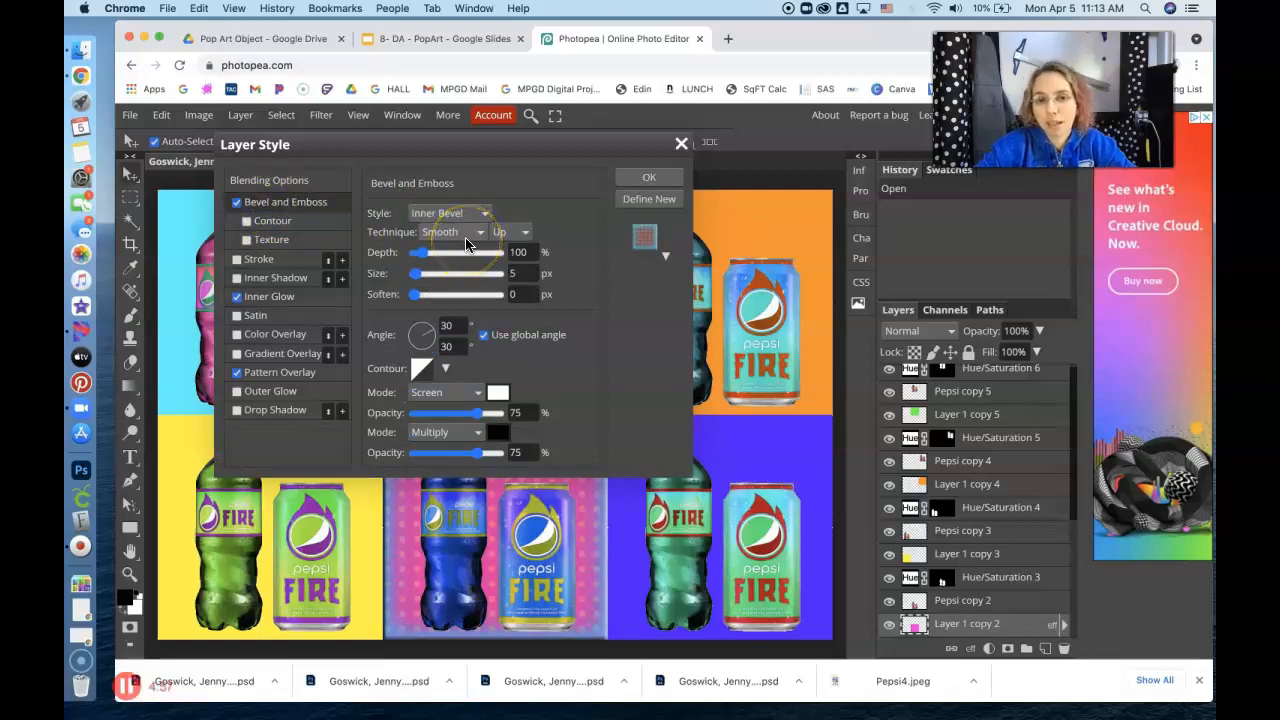
Try the Emboss, Pillow Emboss and Stroke Emboss styles for the pink background's bevel and return to Inner Bevel
left_click(481, 216)
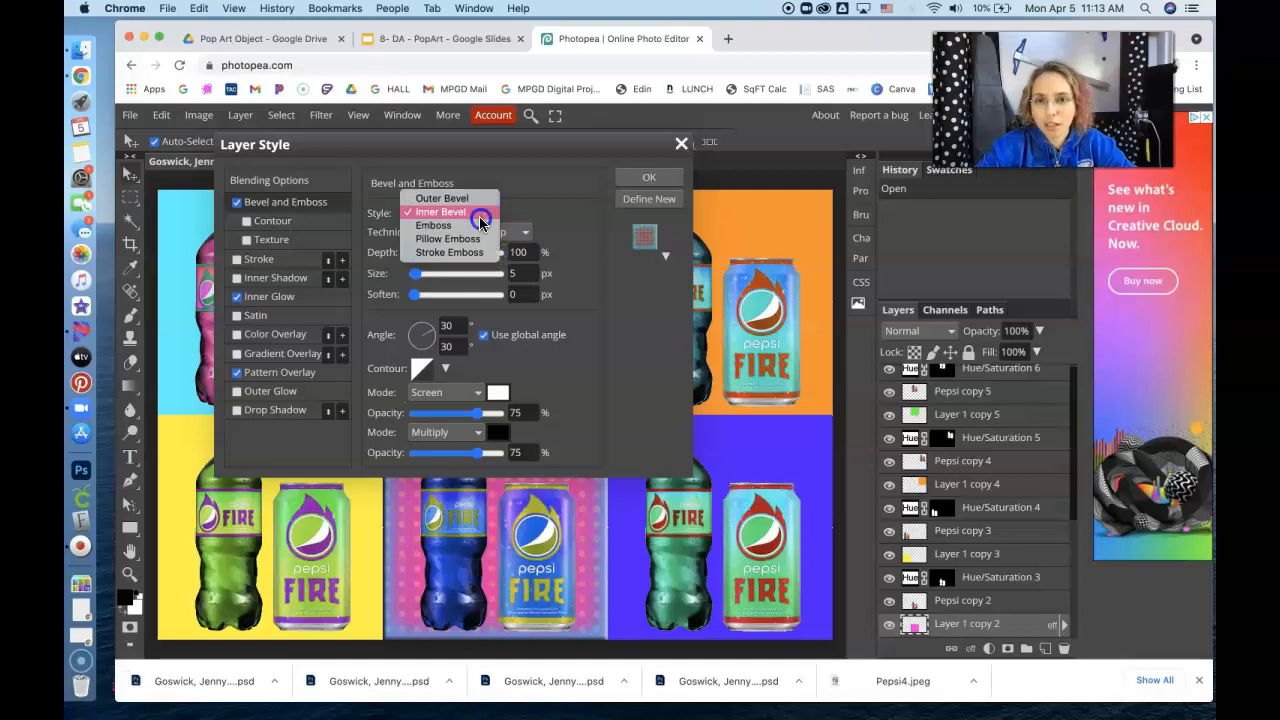
left_click(468, 199)
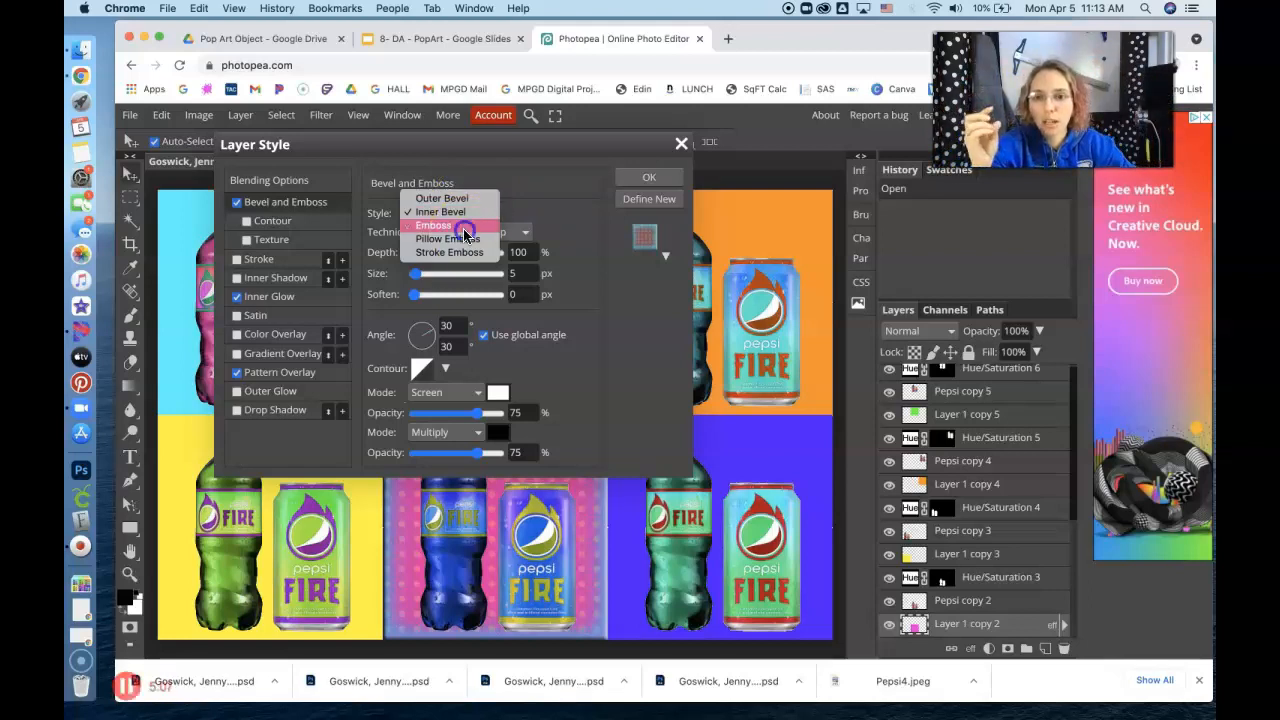
left_click(464, 226)
left_click(465, 213)
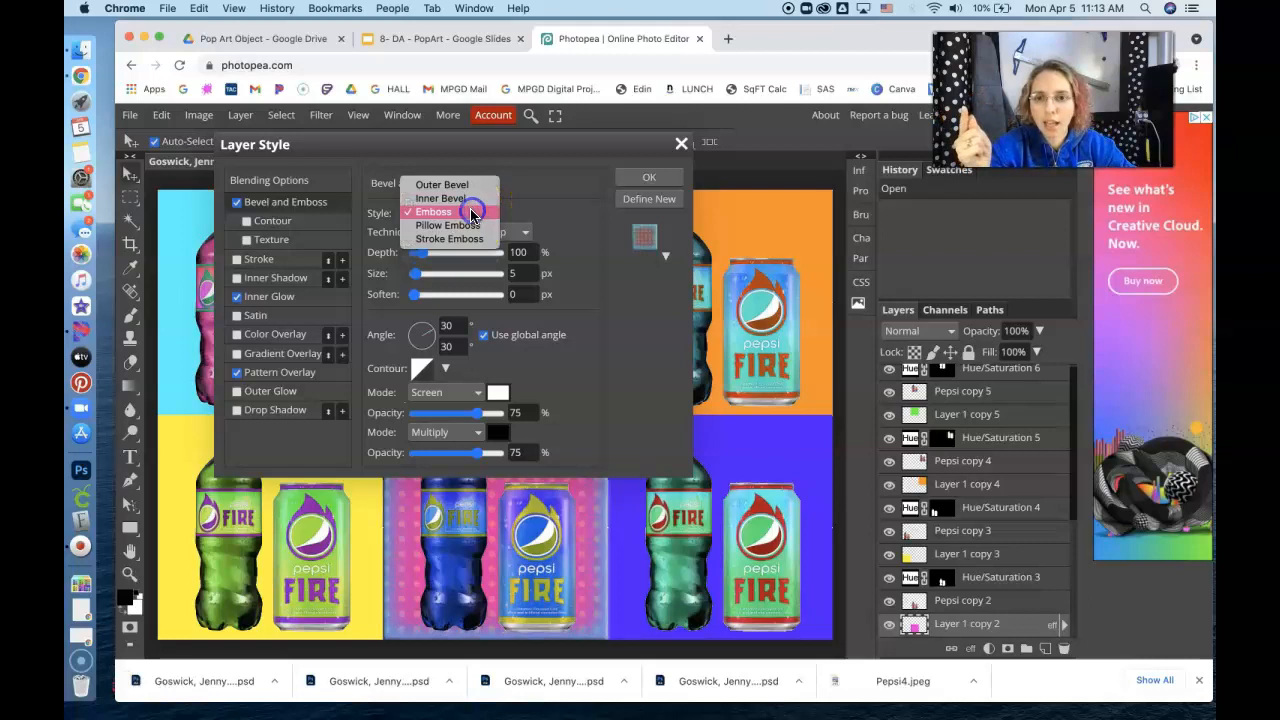
left_click(478, 228)
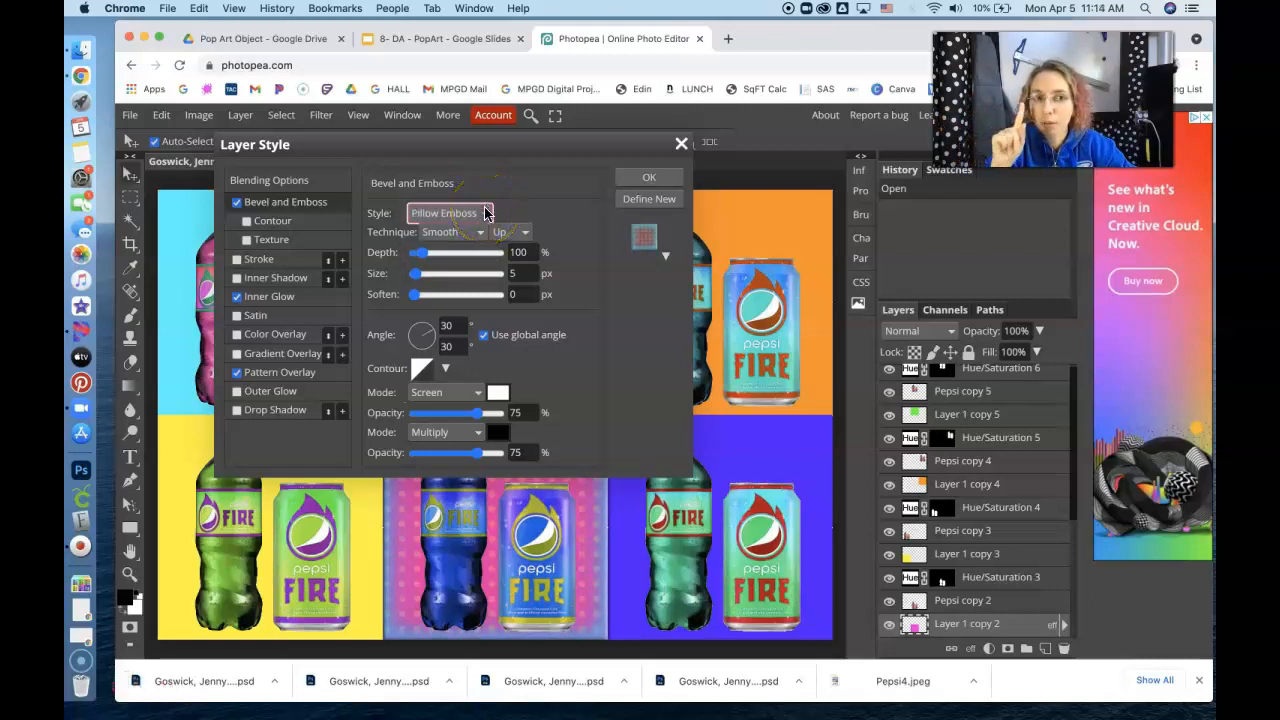
left_click(485, 213)
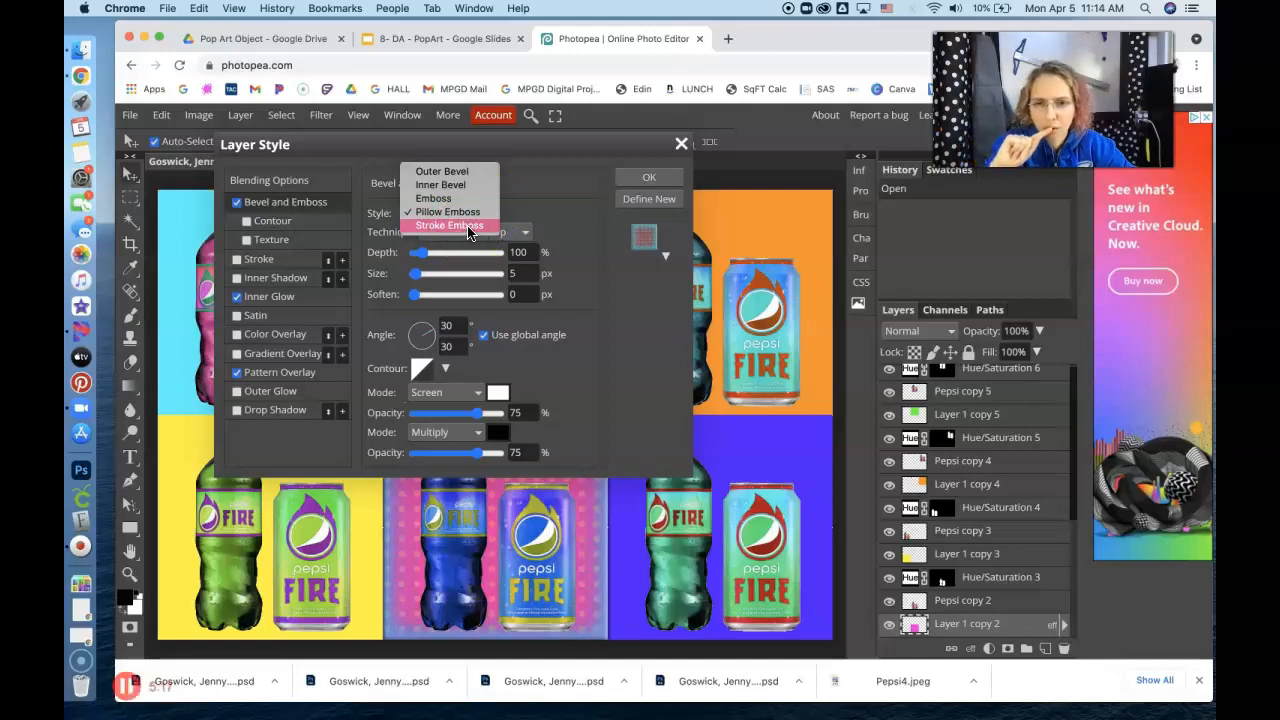
left_click(456, 226)
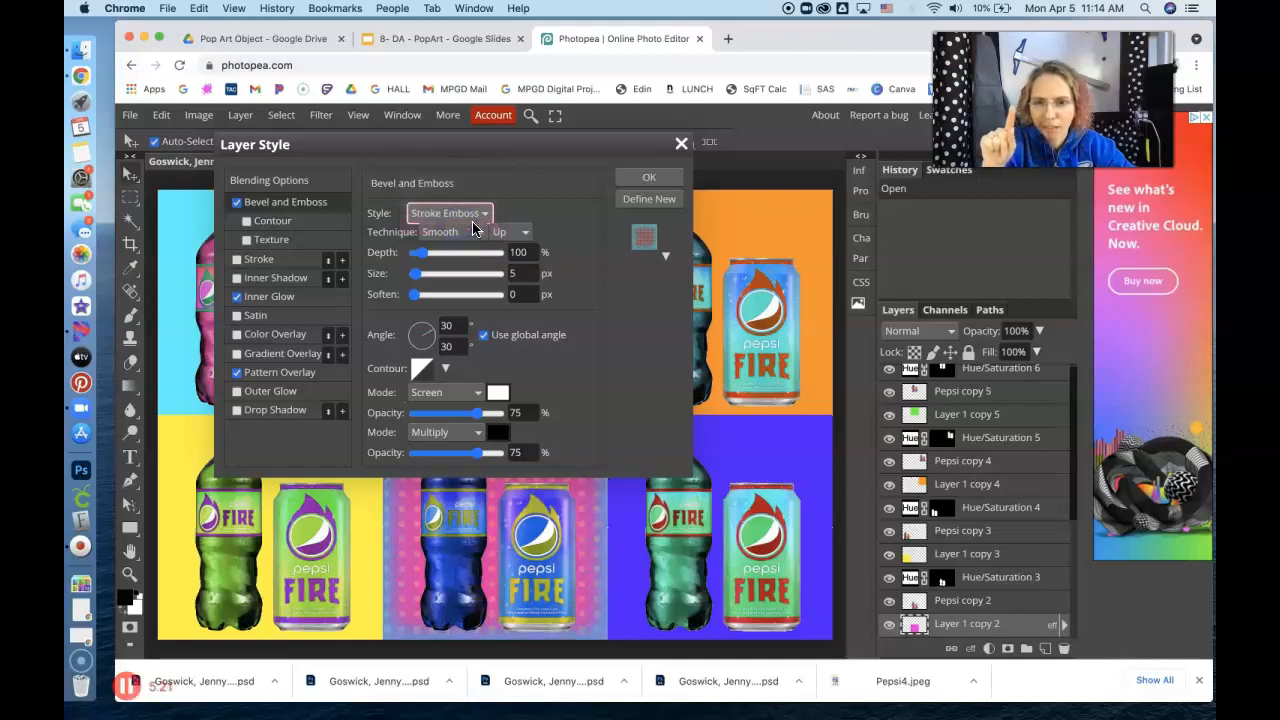
left_click(477, 216)
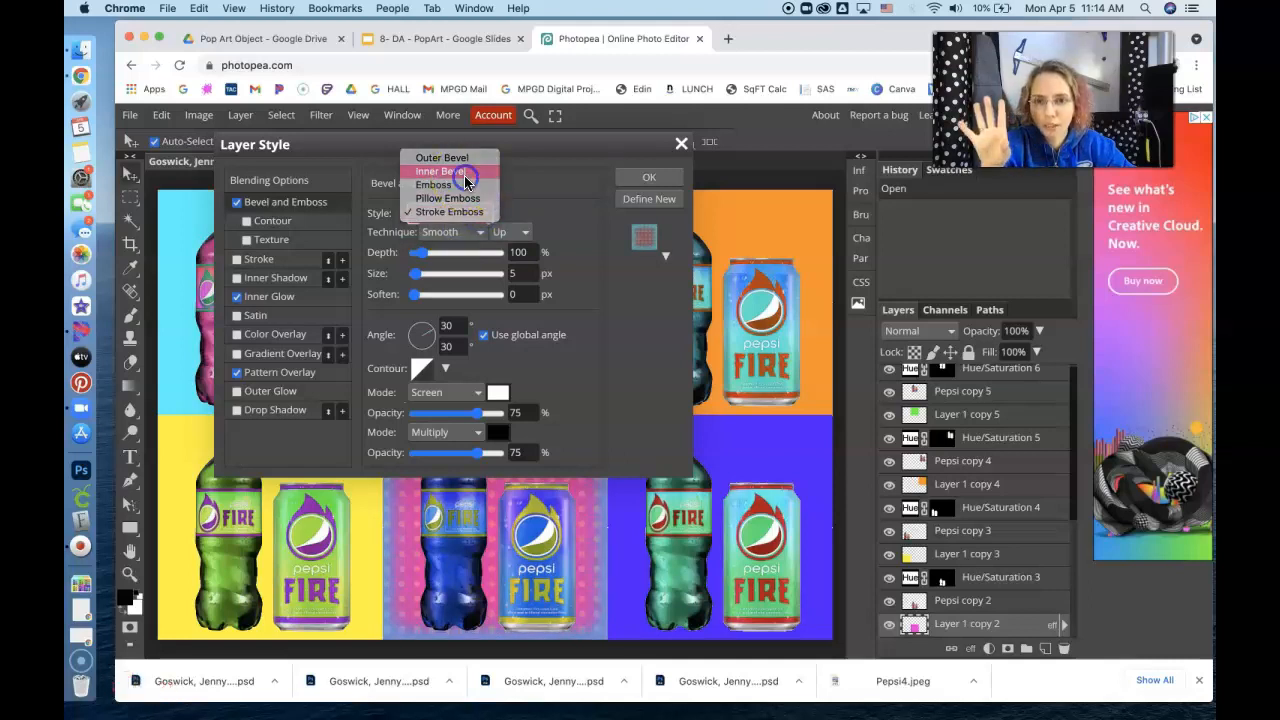
left_click(462, 174)
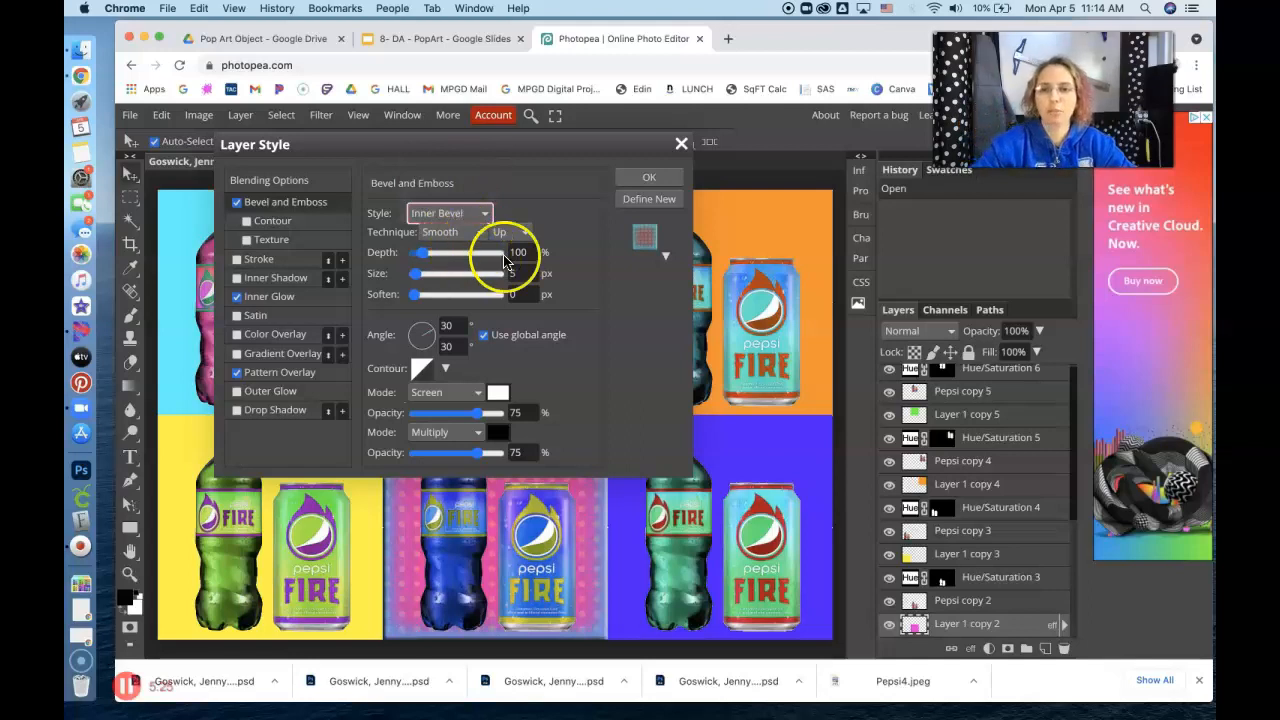
Set the pink background's bevel to 16 px size, 13 px soften and 305% depth, and apply the layer style
left_click(414, 270)
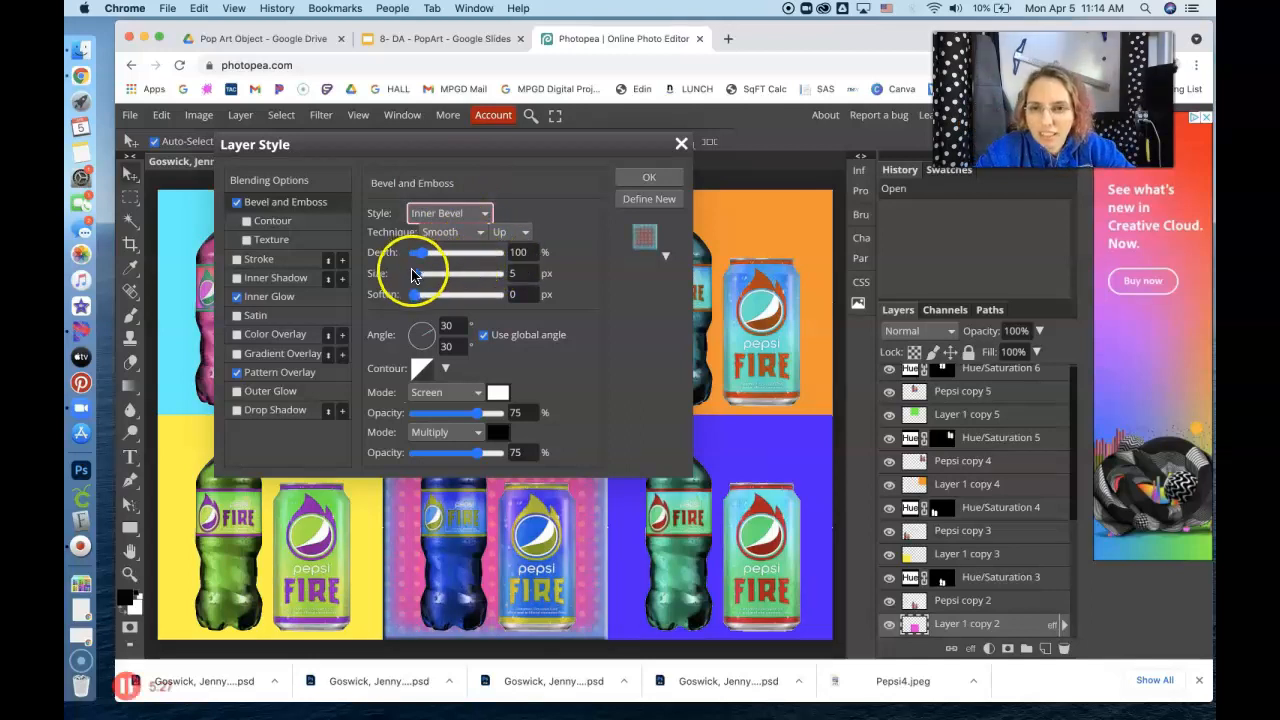
left_click_drag(414, 272, 481, 305)
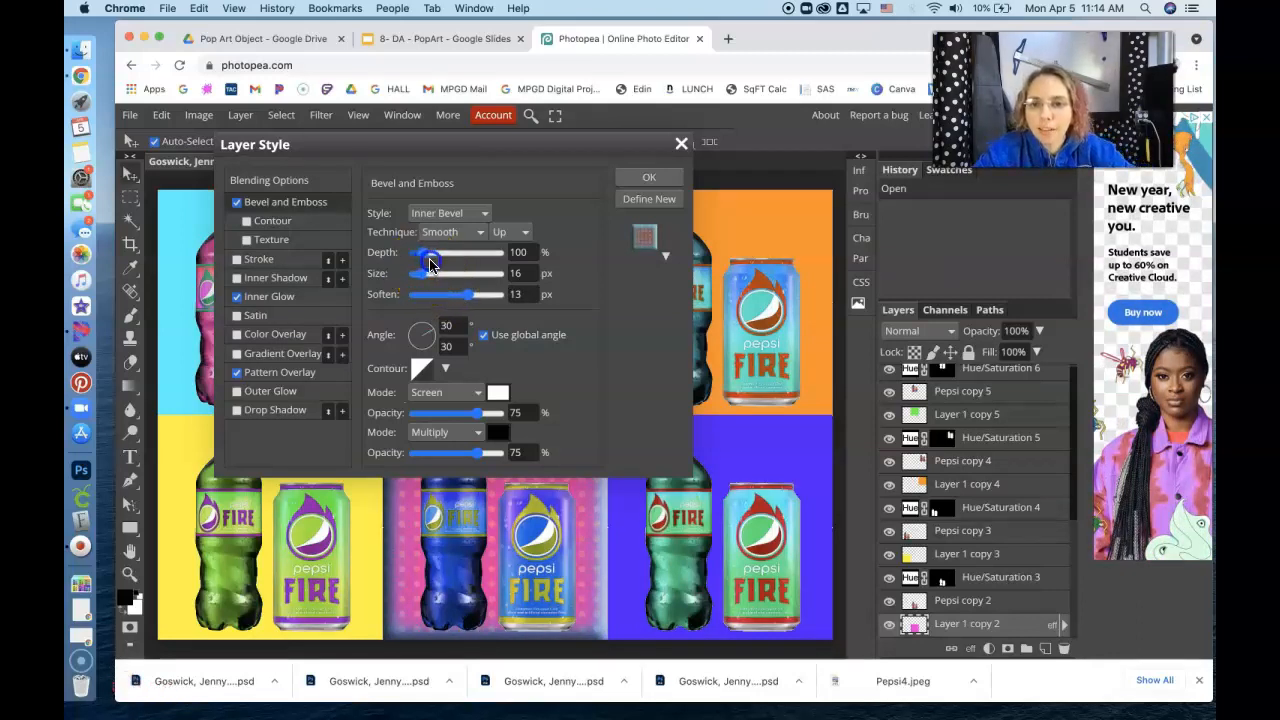
left_click_drag(428, 262, 441, 261)
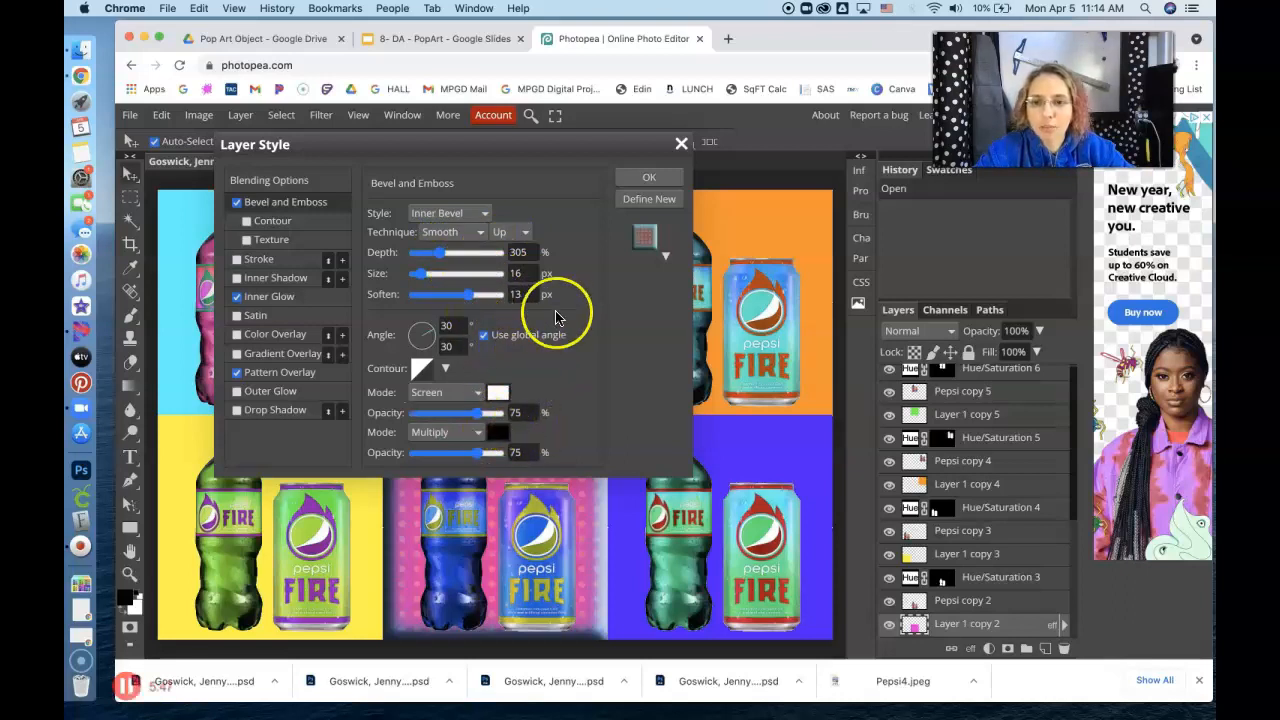
left_click(646, 178)
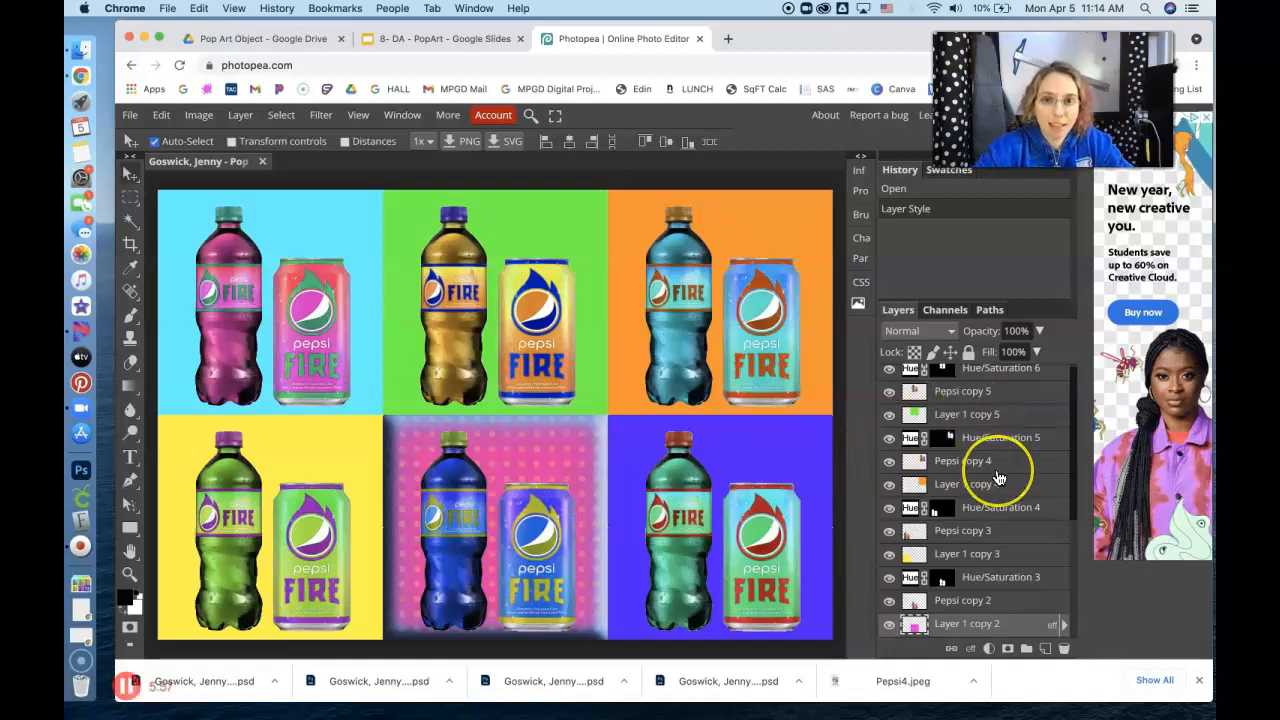
Expand the effects of the pink background layer, Layer 1 copy 2, and hide its Inner Glow
scroll(998, 478, "down", 5)
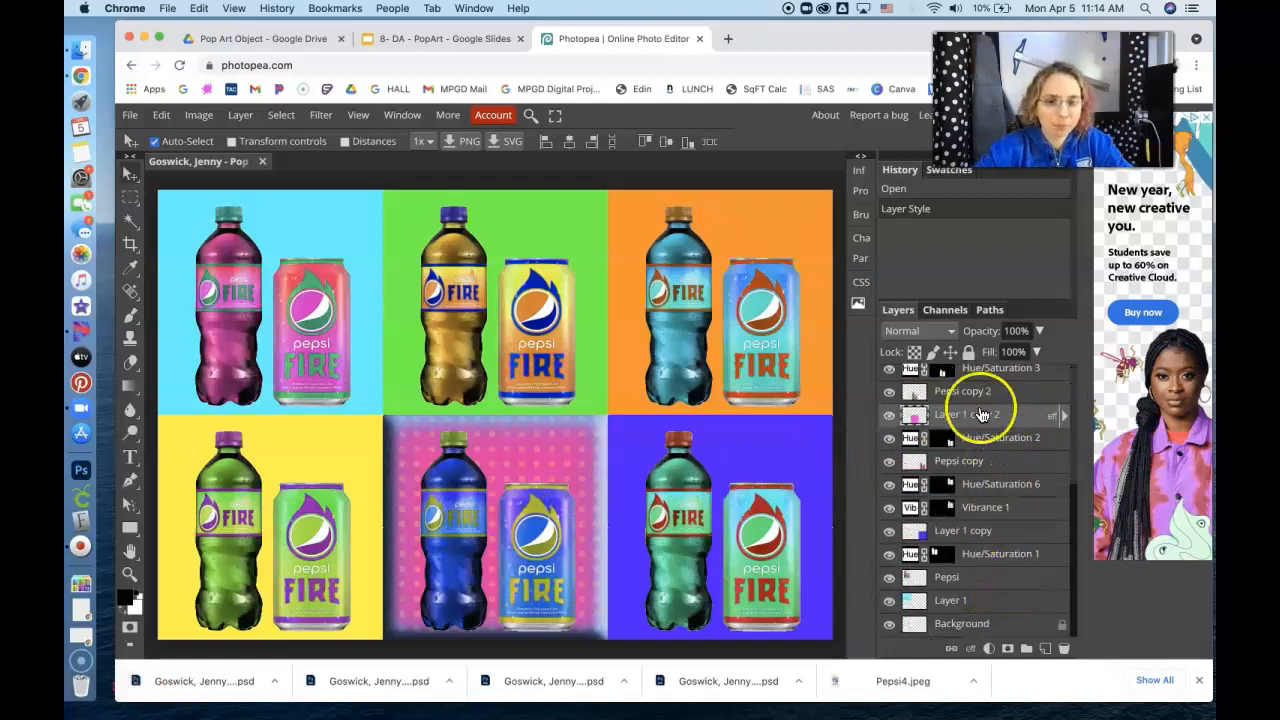
left_click(1064, 416)
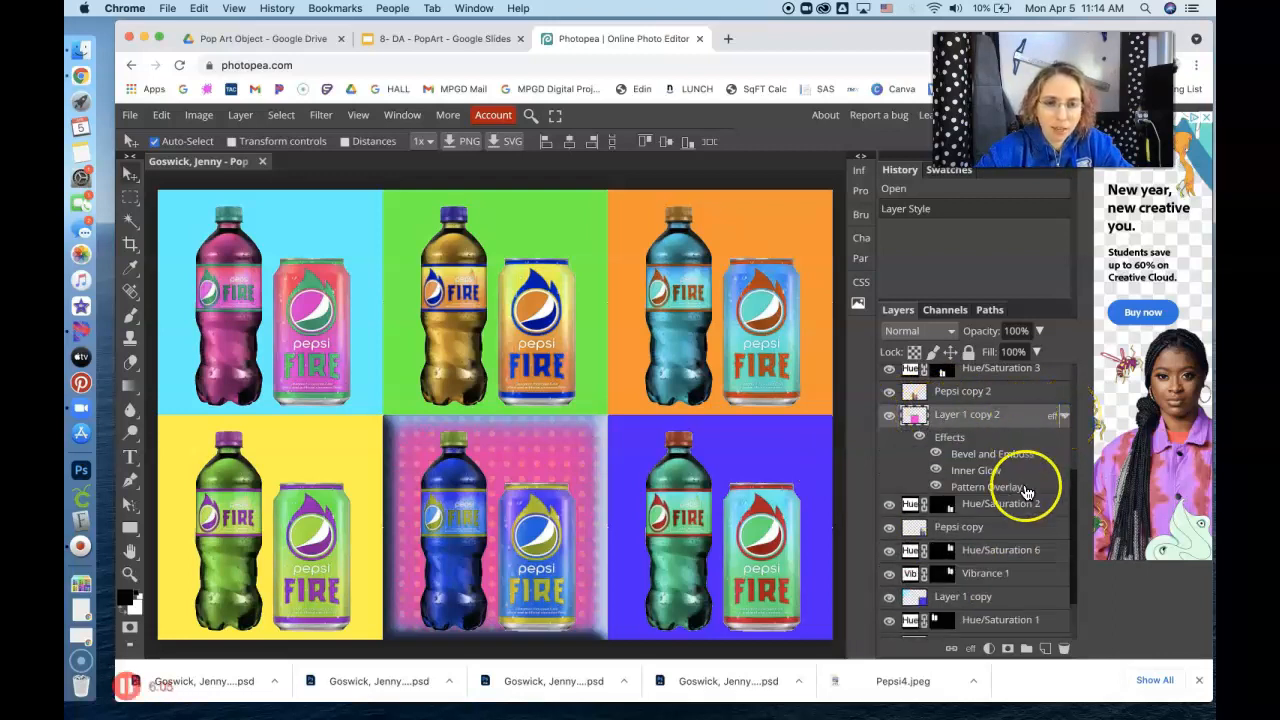
left_click(937, 456)
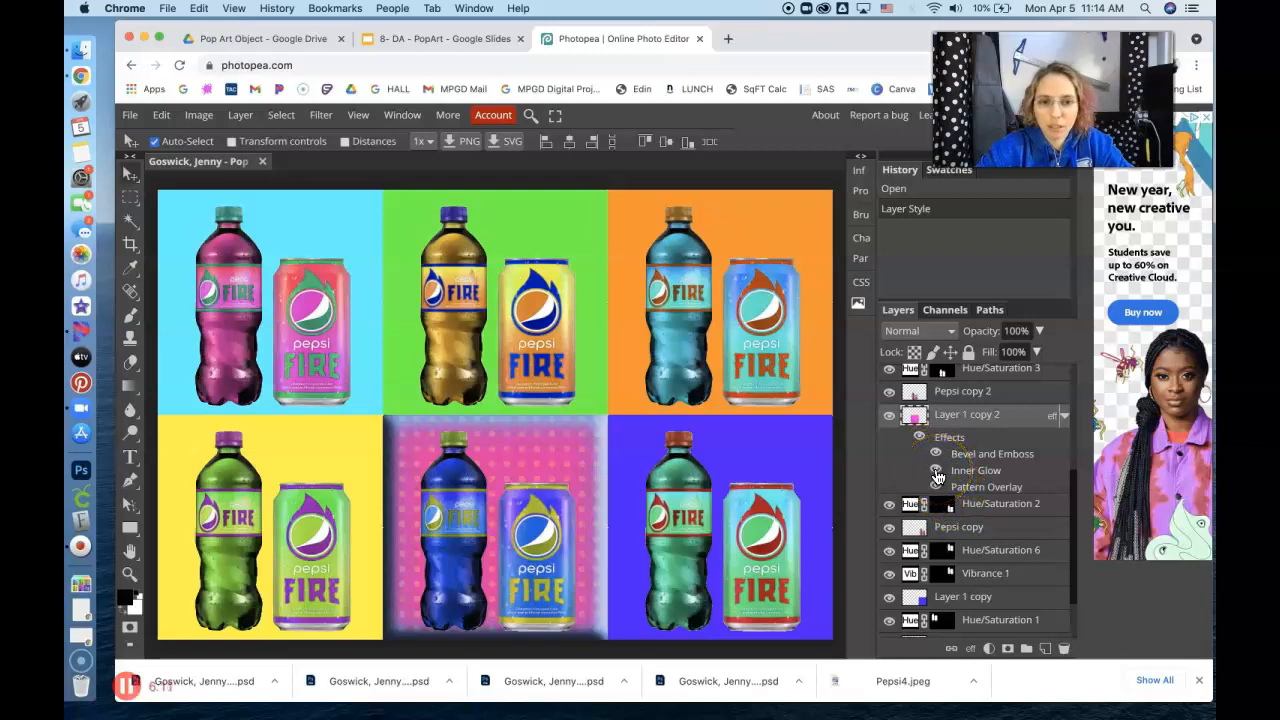
left_click(935, 470)
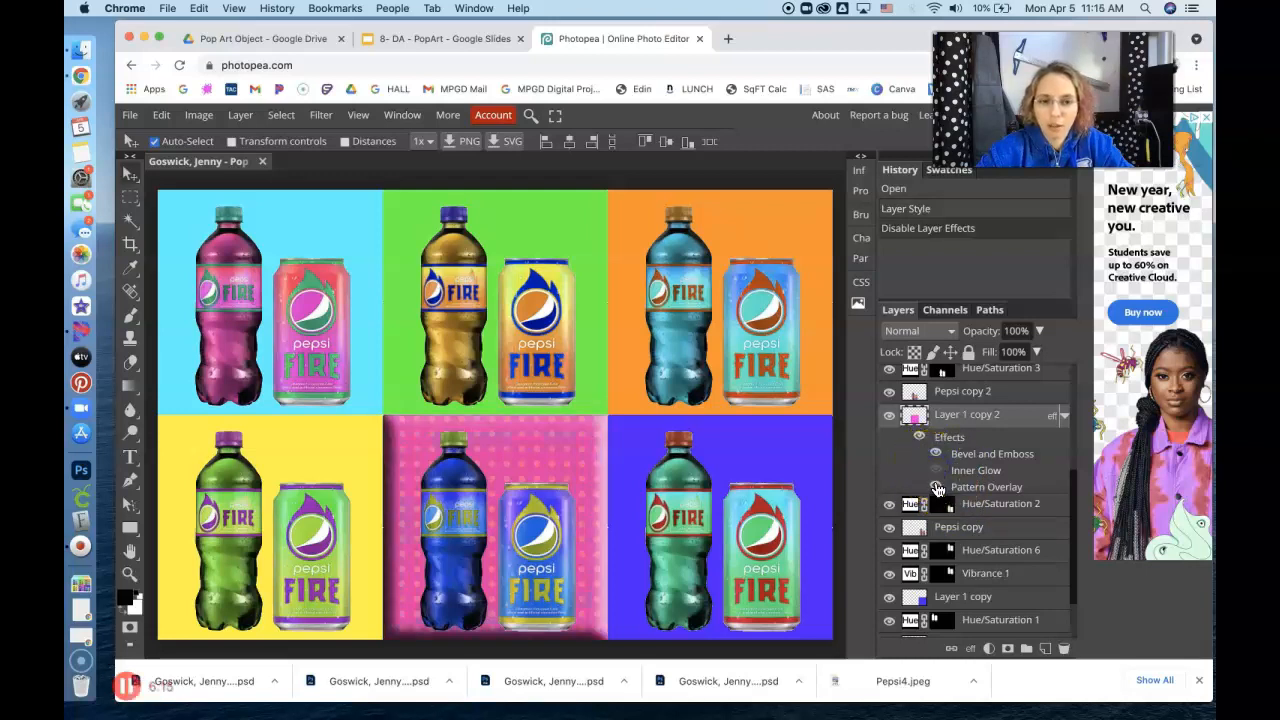
Switch the pink background's Pattern Overlay and its Bevel and Emboss off and back on, one at a time, to compare them
left_click(936, 486)
left_click(936, 470)
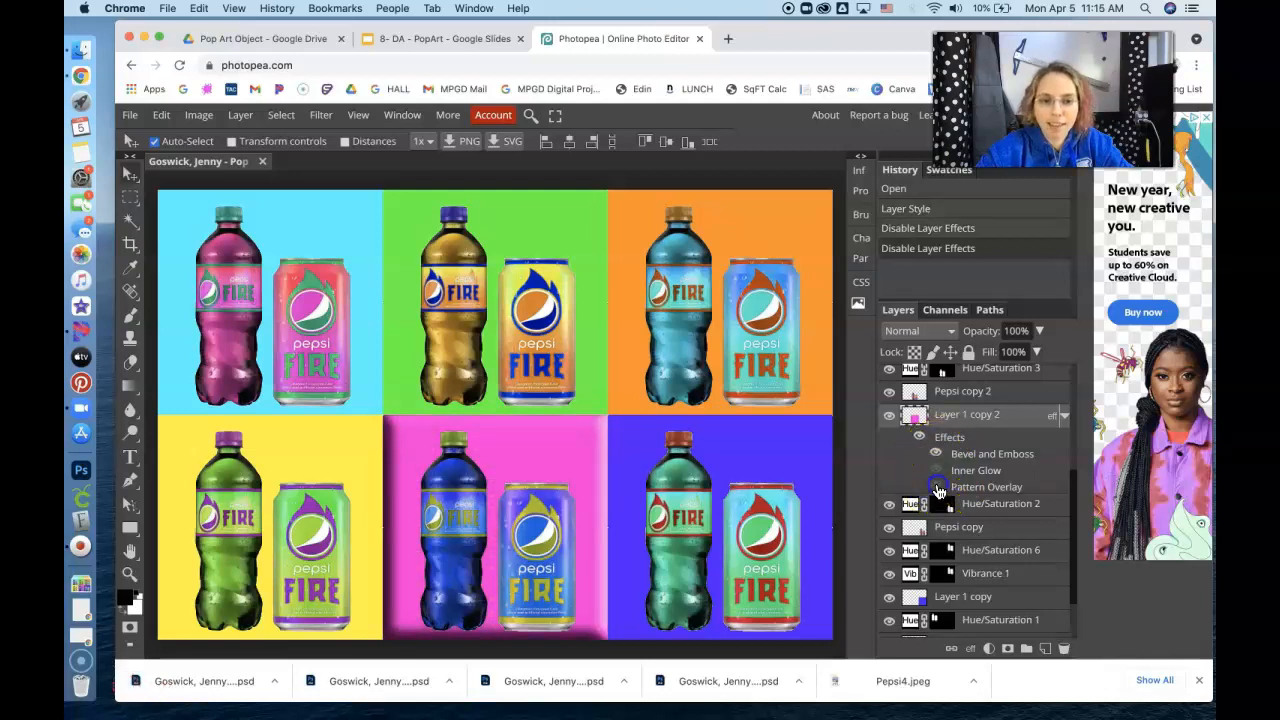
left_click(937, 487)
left_click(936, 471)
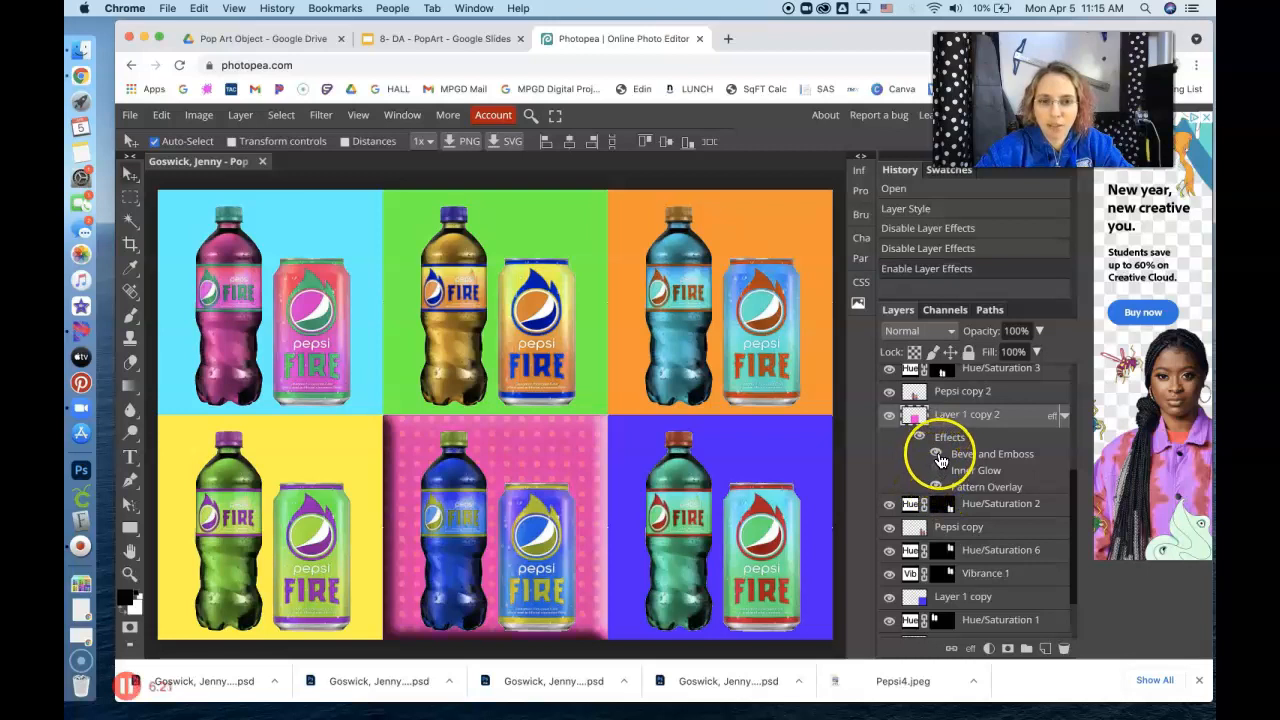
left_click(937, 455)
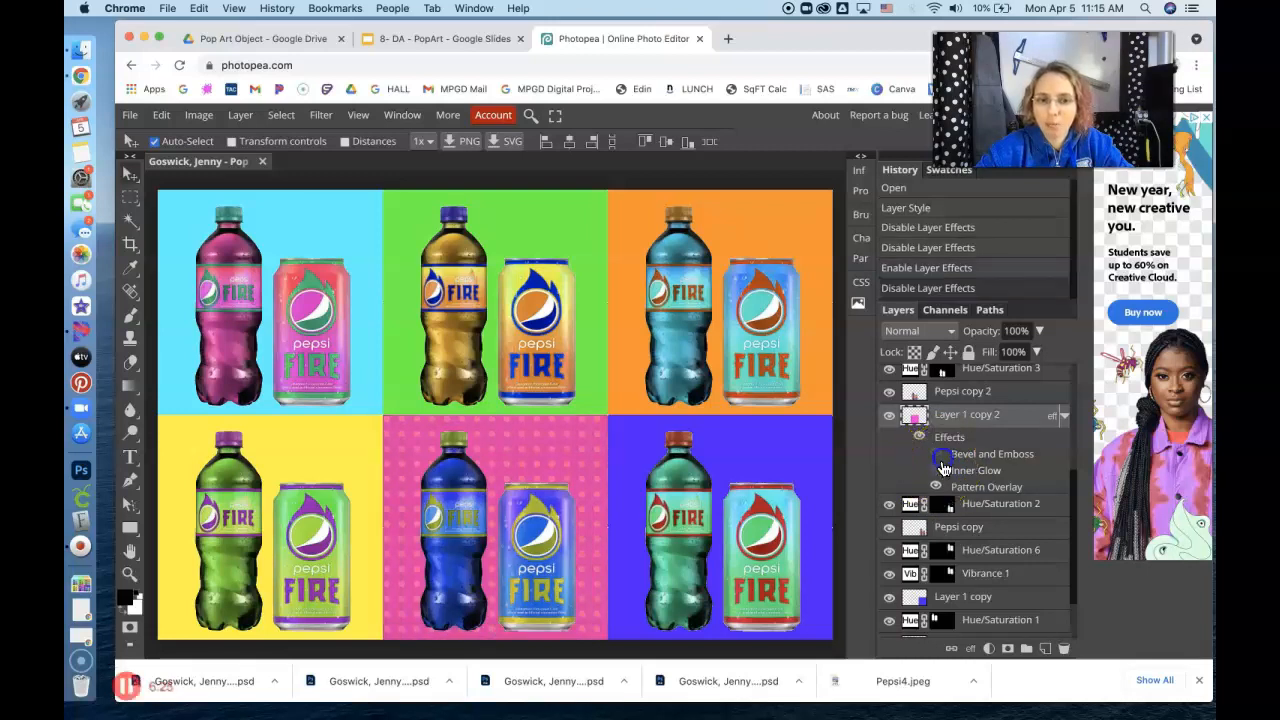
left_click(936, 454)
Show the pink background's Inner Glow, toggle Bevel and Emboss off and on for comparison, and hide the Inner Glow again
left_click(936, 470)
left_click(936, 454)
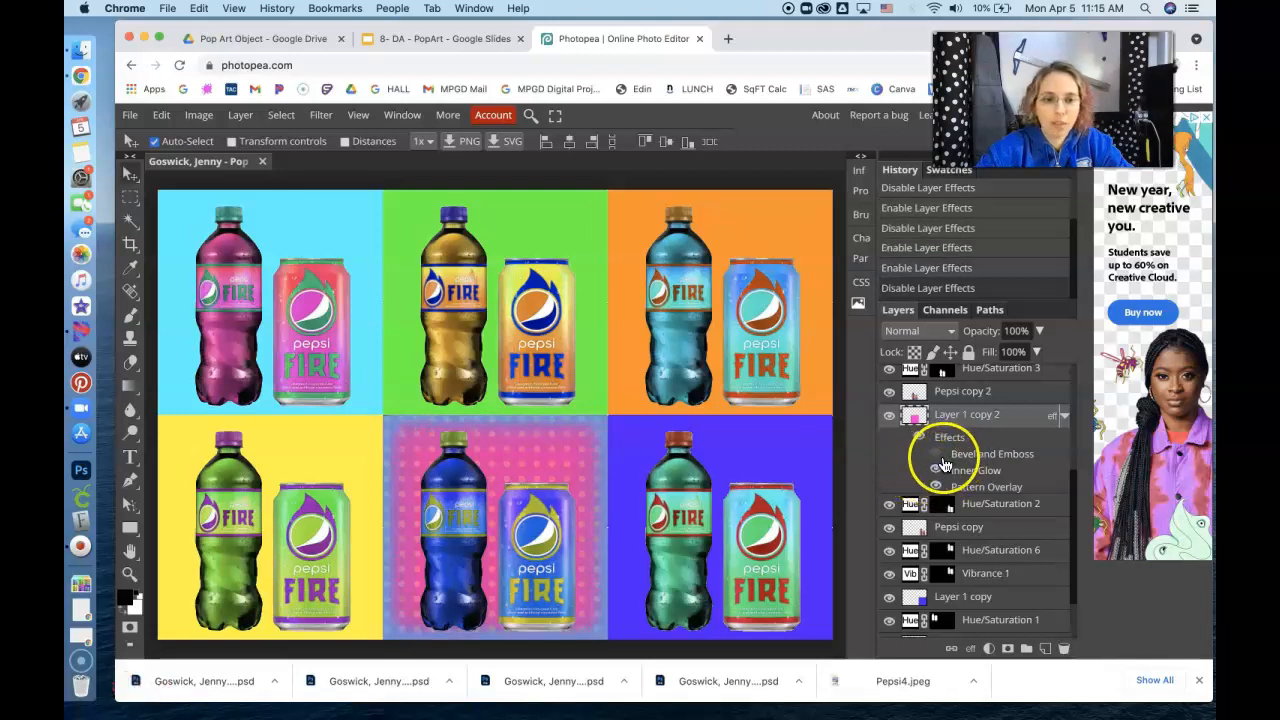
left_click(936, 454)
left_click(937, 471)
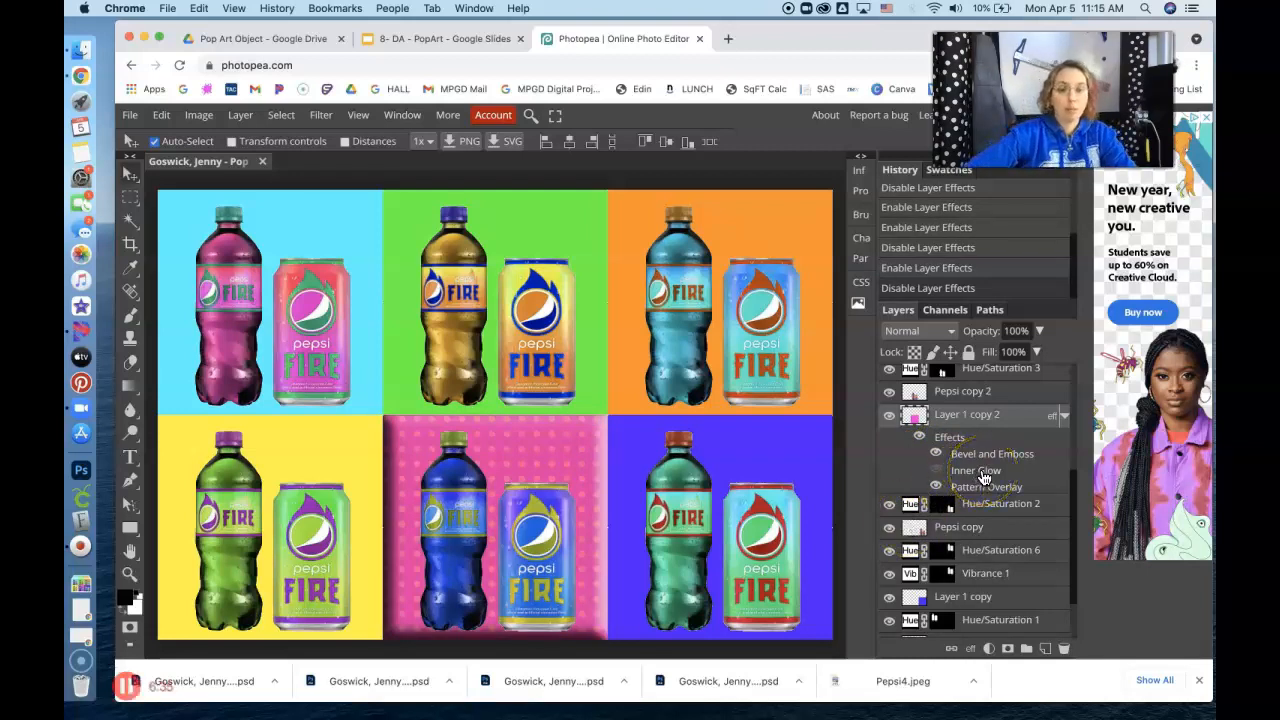
Copy the pink background's layer style and paste it onto the light blue background, Layer 1
right_click(1066, 421)
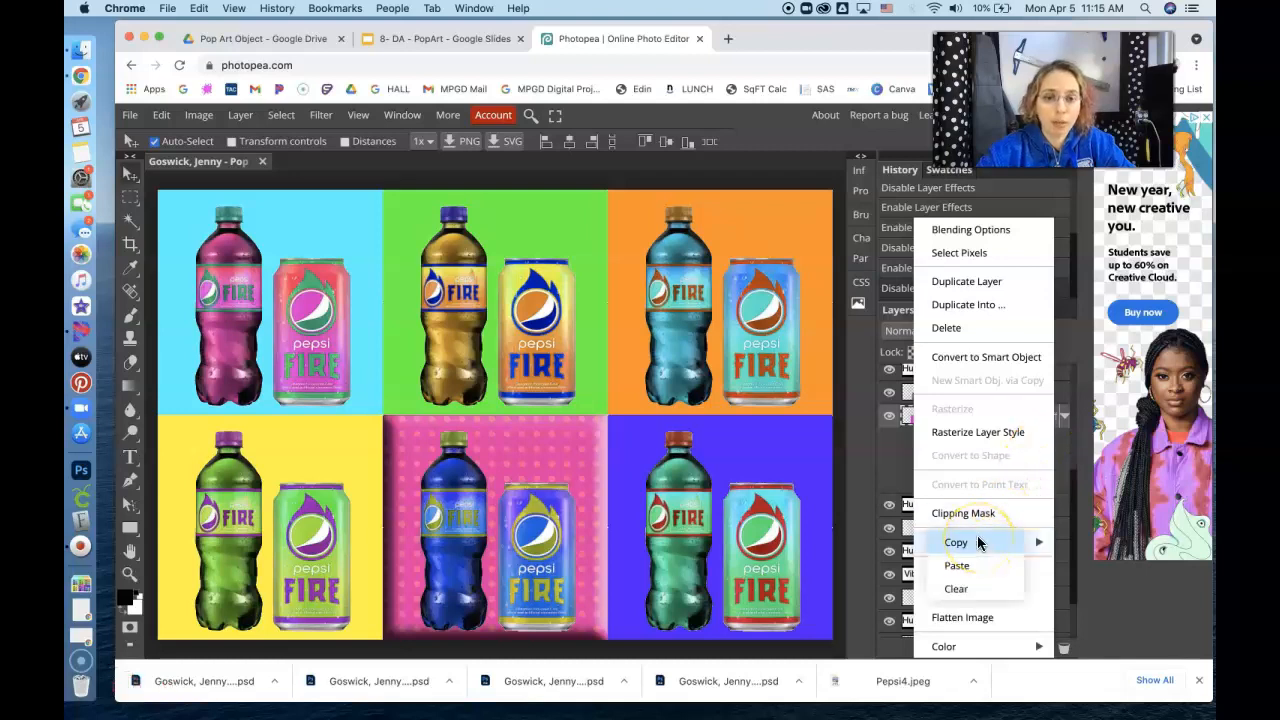
left_click(962, 541)
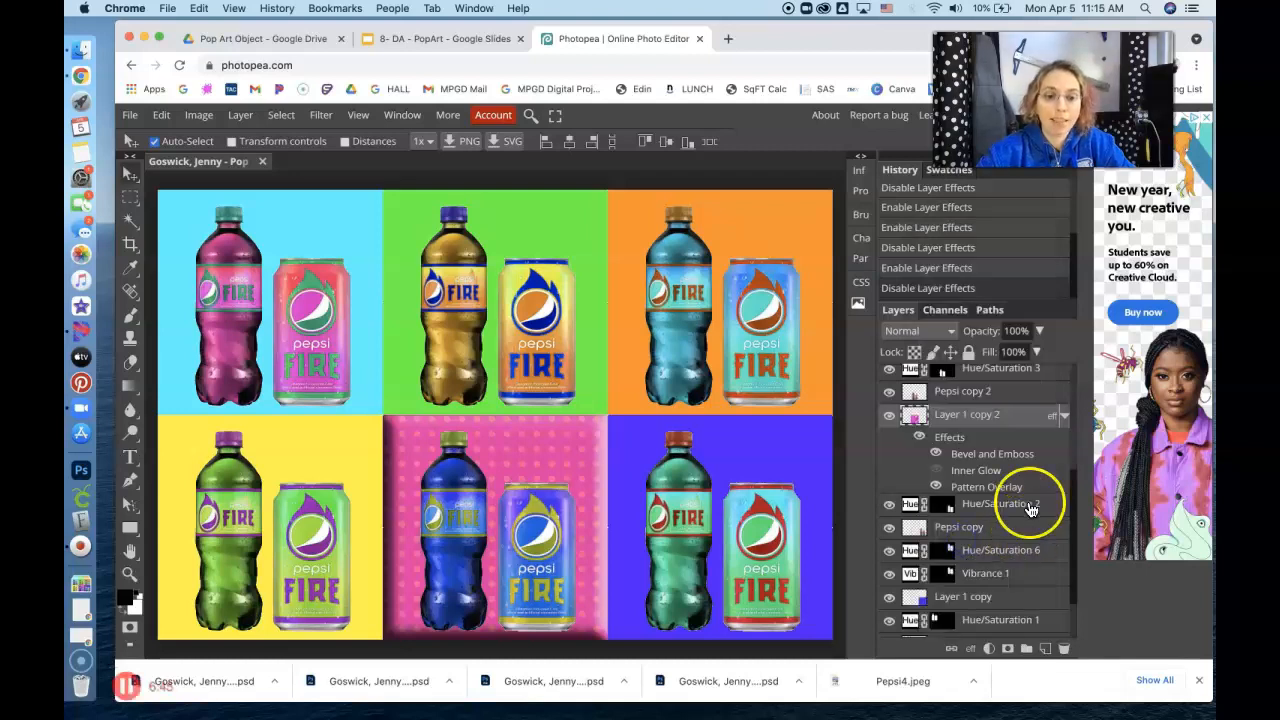
scroll(980, 582, "down", 2)
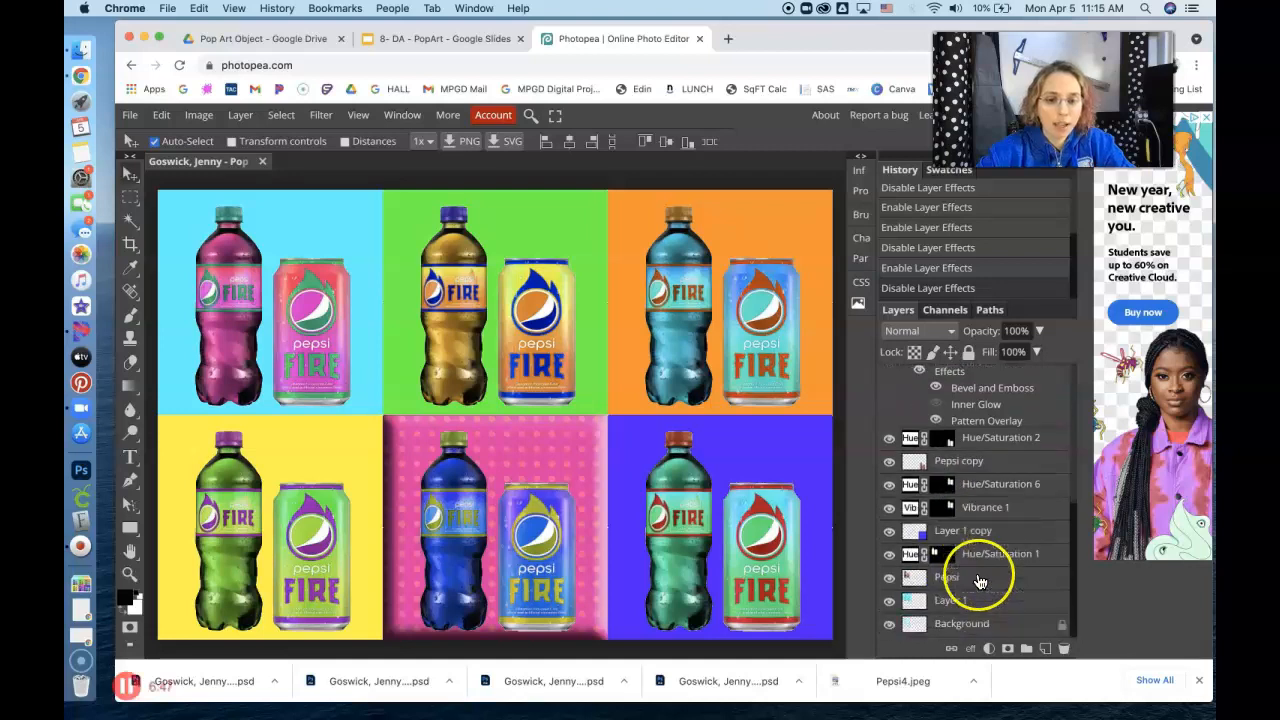
left_click(938, 603)
right_click(978, 610)
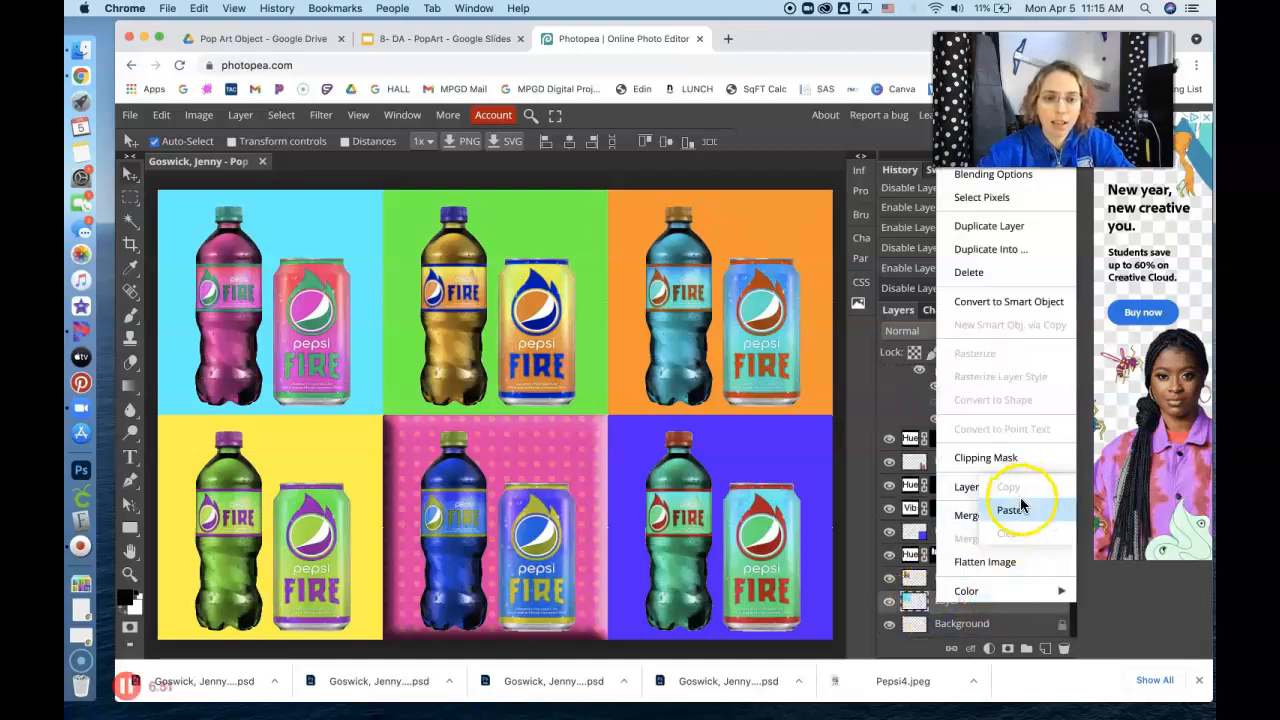
left_click(1019, 509)
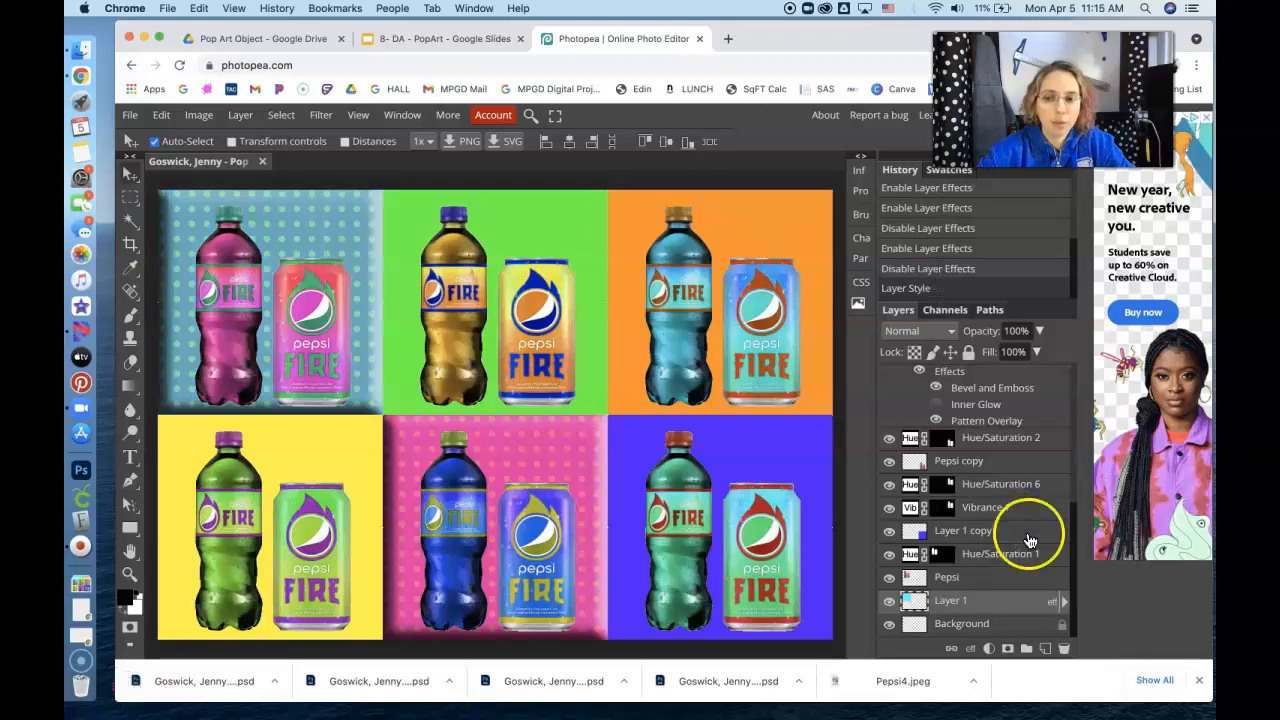
Paste the copied layer style onto the blue-violet background, Layer 1 copy
left_click(1006, 533)
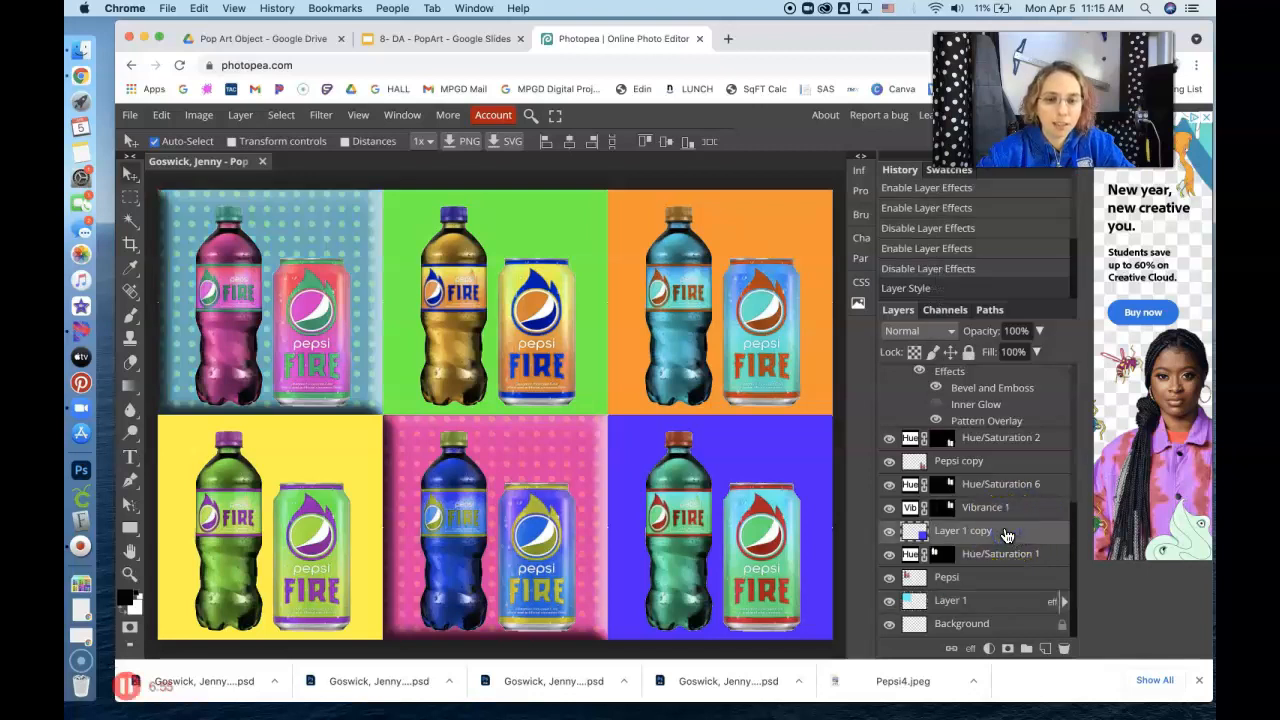
right_click(1006, 535)
mouse_move(955, 540)
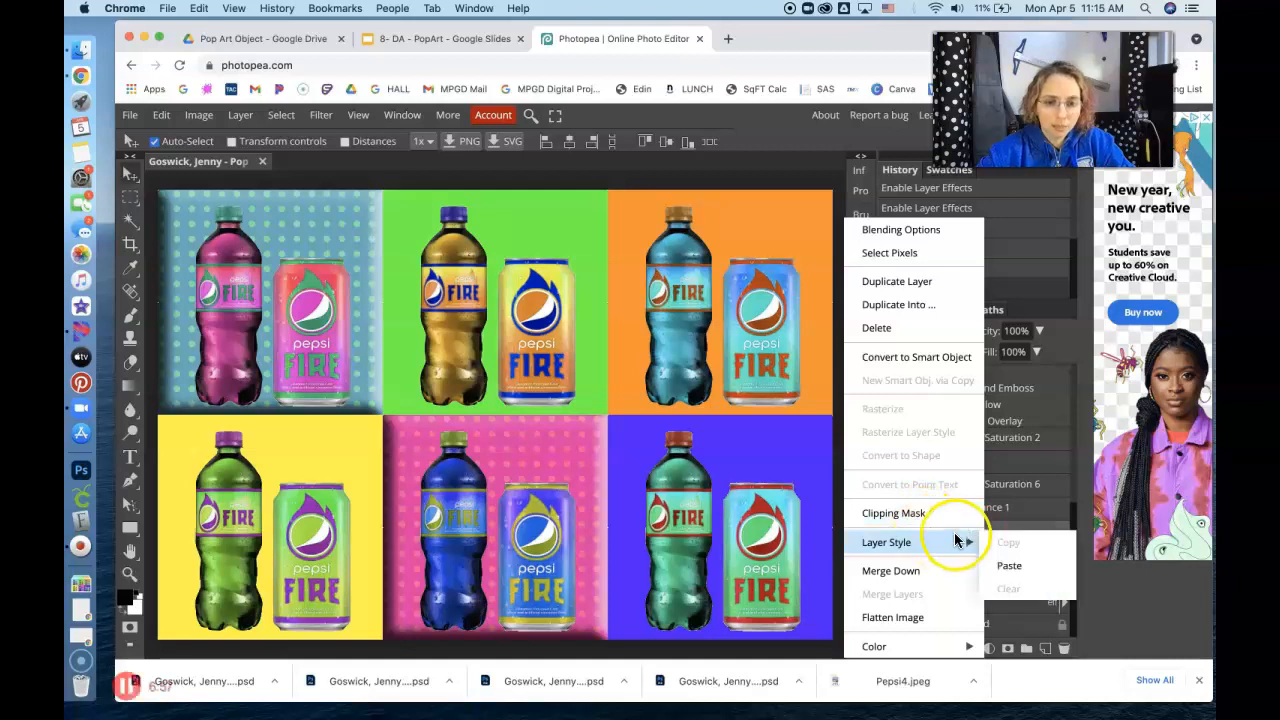
left_click(1009, 566)
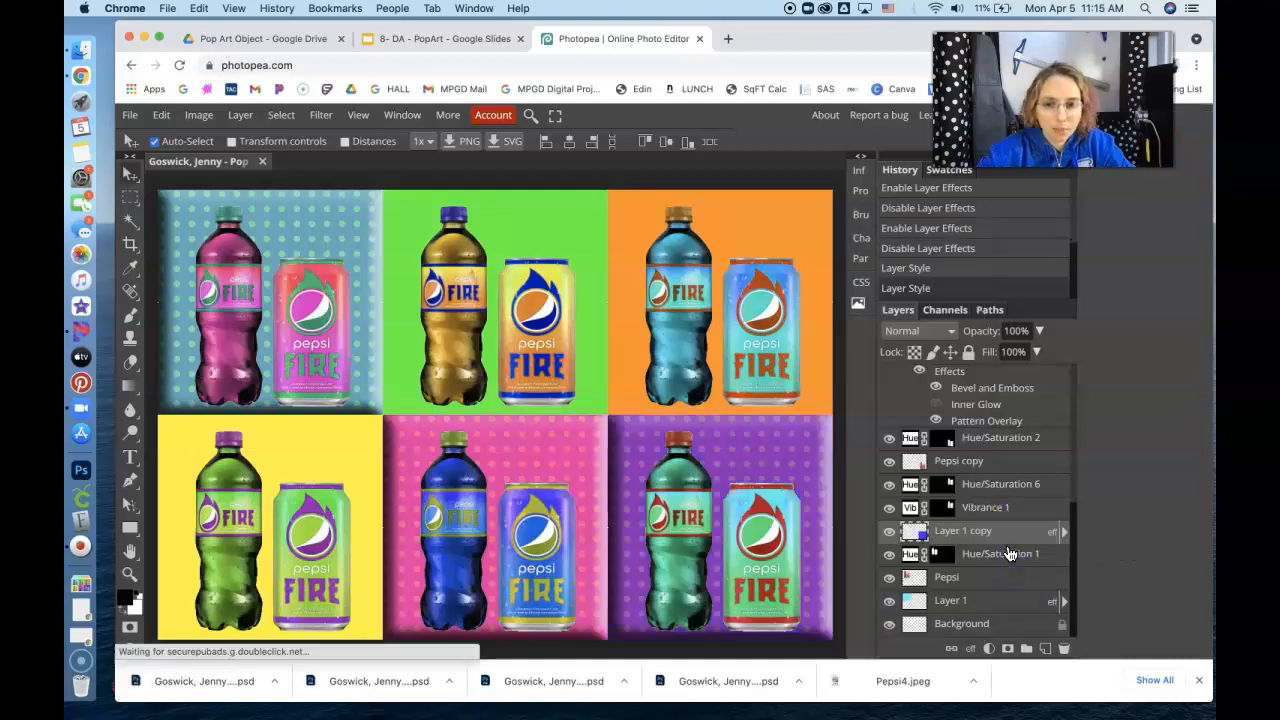
Paste the copied layer style onto the yellow background, Layer 1 copy 3
scroll(1005, 545, "up", 2)
scroll(1006, 540, "up", 1)
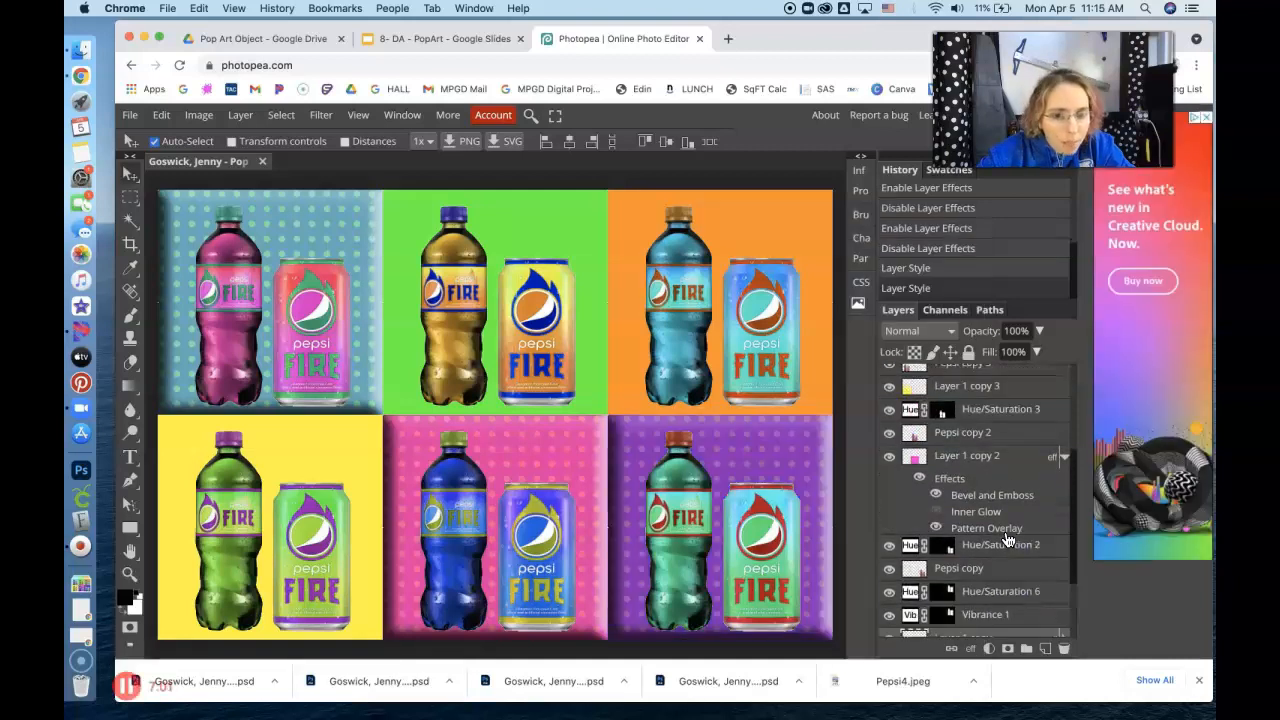
scroll(1008, 539, "up", 1)
scroll(1008, 540, "down", 3)
left_click(1007, 541)
scroll(1006, 556, "up", 1)
scroll(1006, 540, "up", 5)
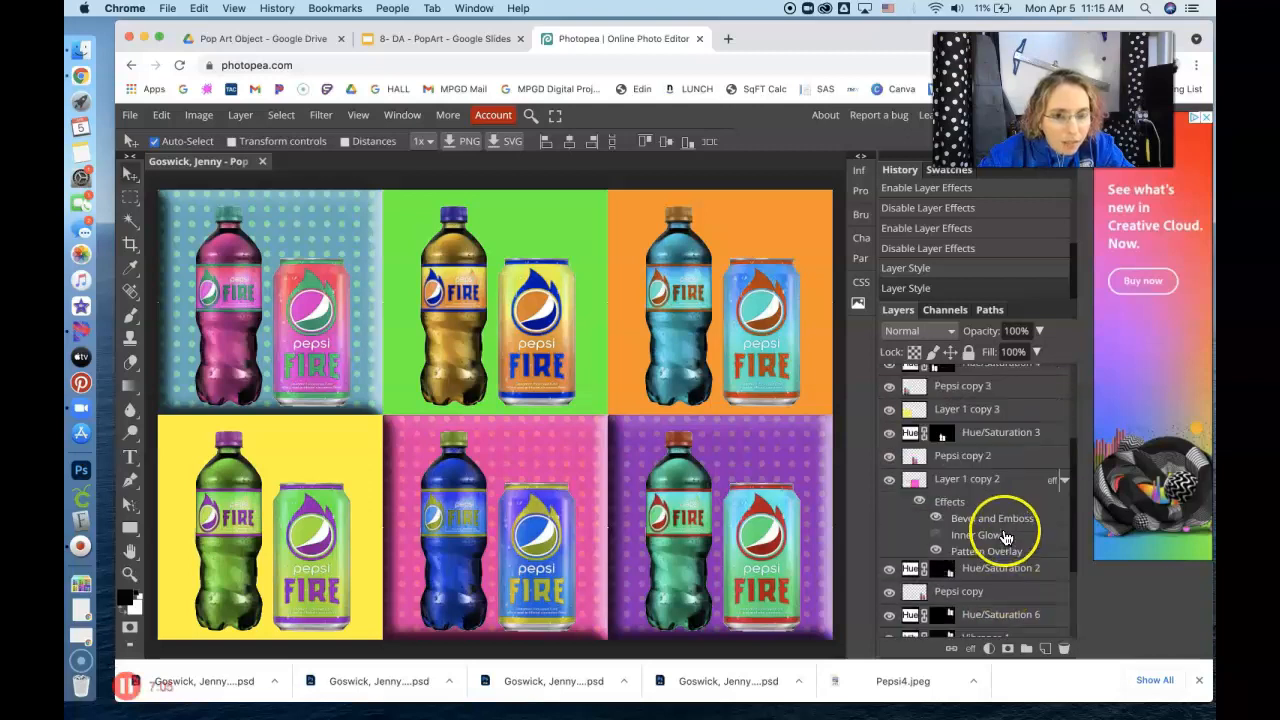
left_click(1003, 503)
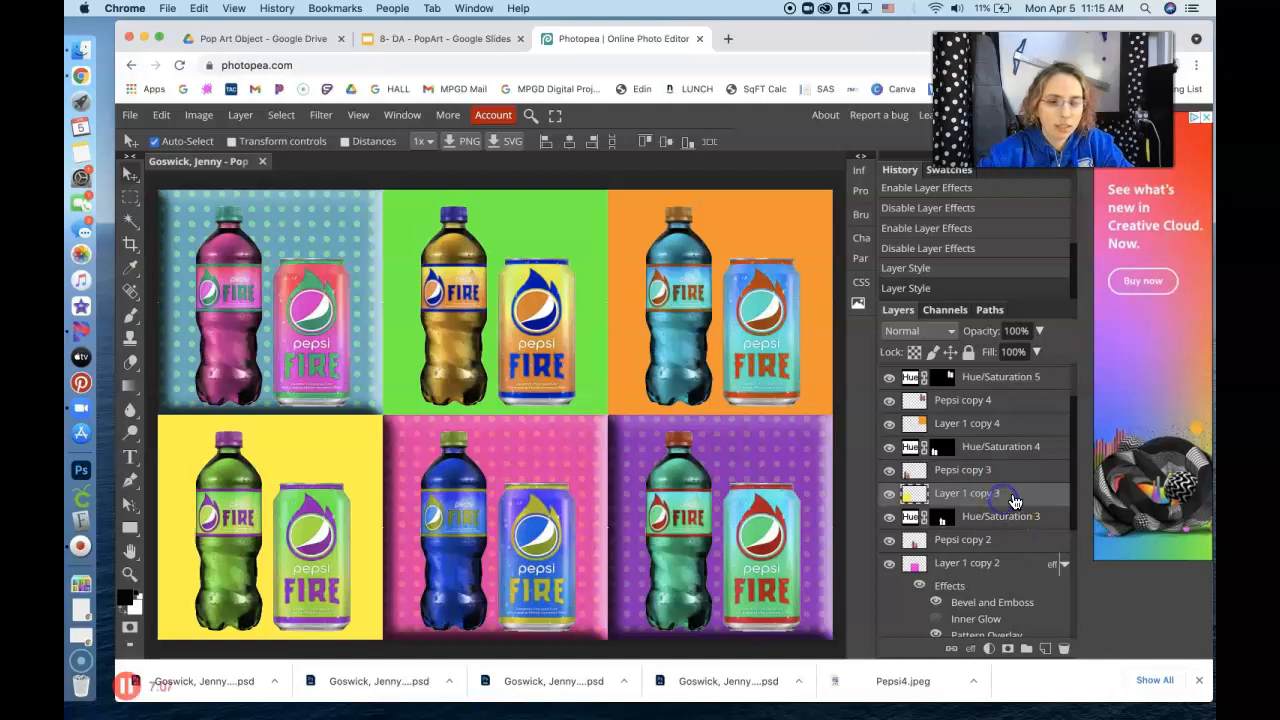
right_click(1025, 501)
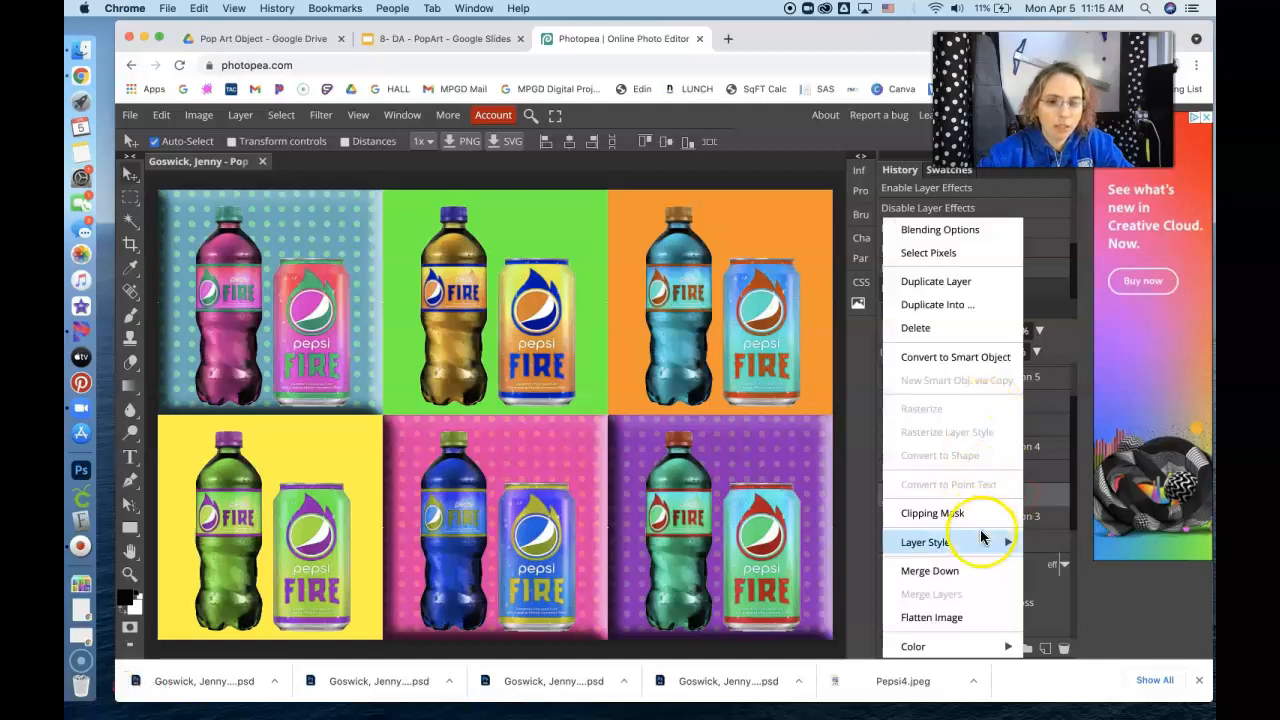
mouse_move(980, 540)
left_click(1012, 566)
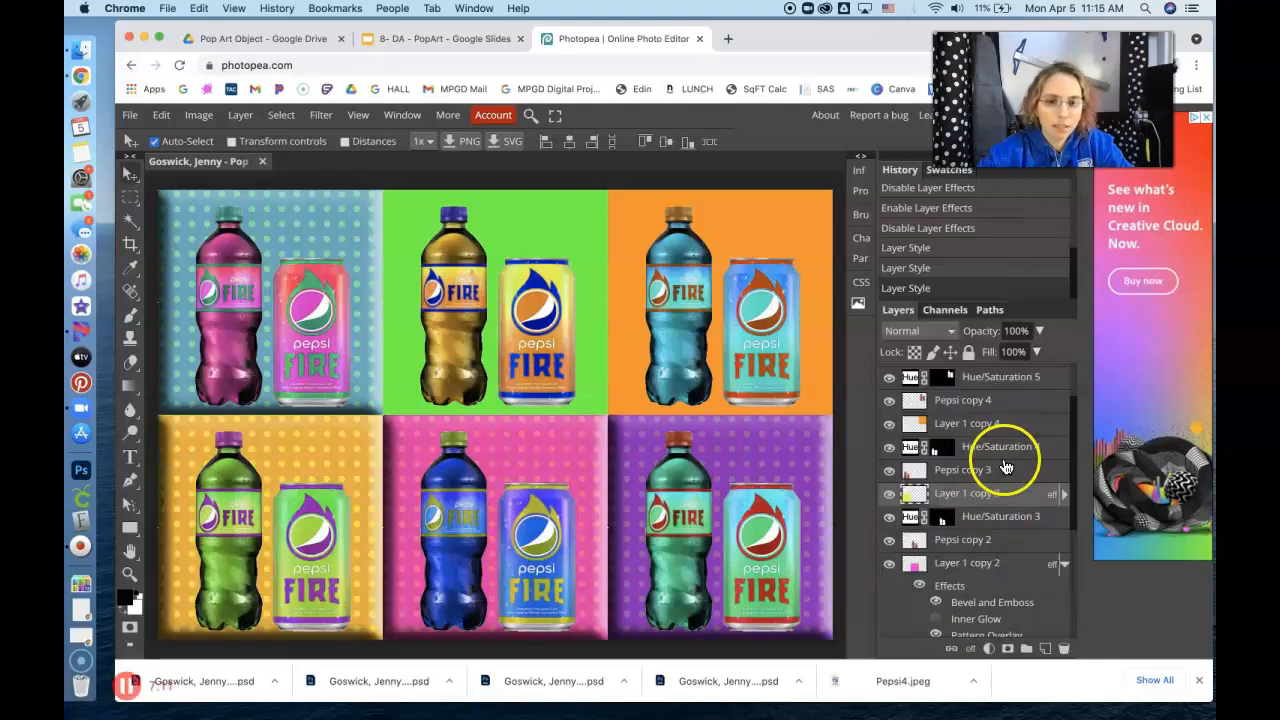
Paste the copied layer style onto the orange background, Layer 1 copy 4
left_click(1006, 428)
right_click(1008, 432)
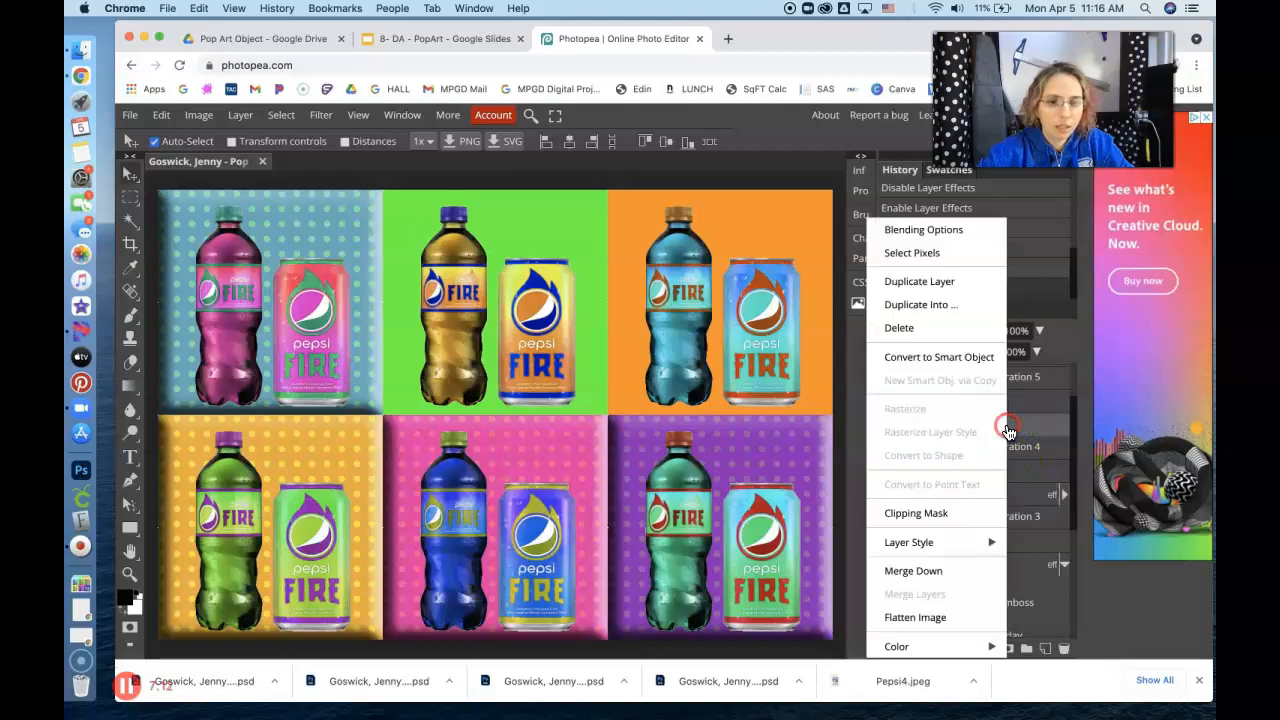
left_click(986, 545)
left_click(1008, 565)
Paste the copied layer style onto the green background, Layer 1 copy 5
left_click(998, 492)
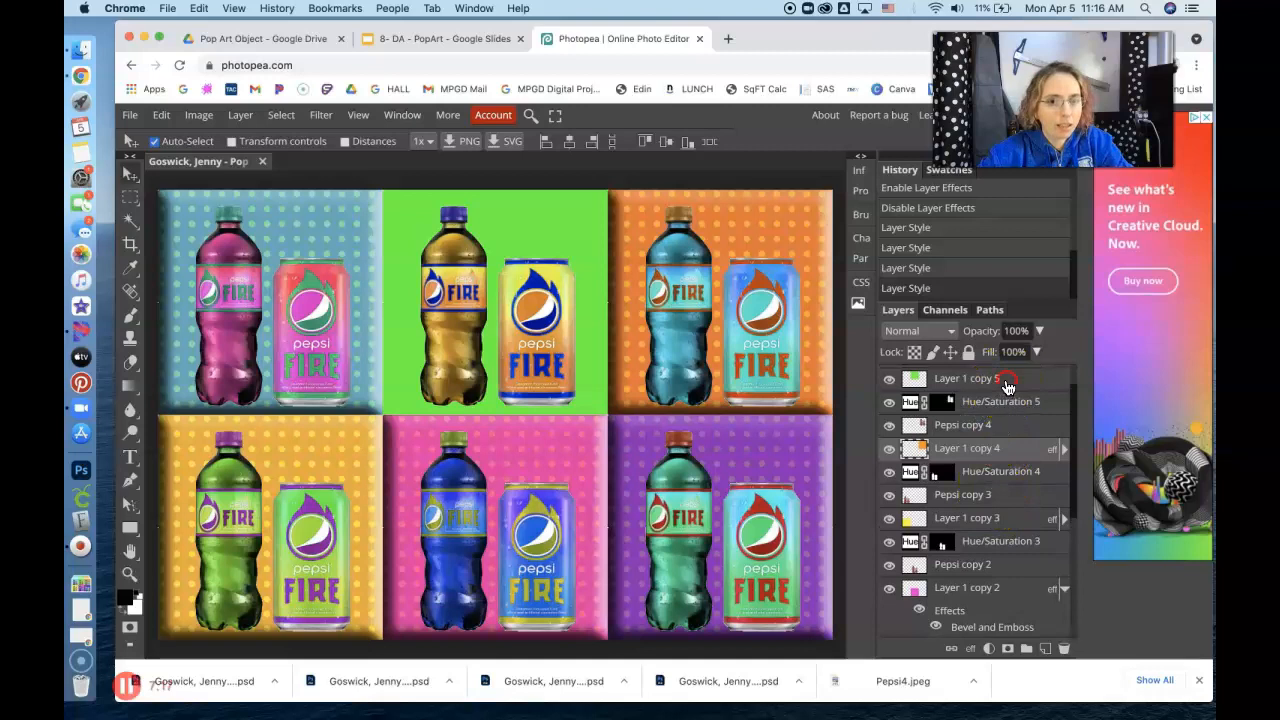
right_click(1005, 378)
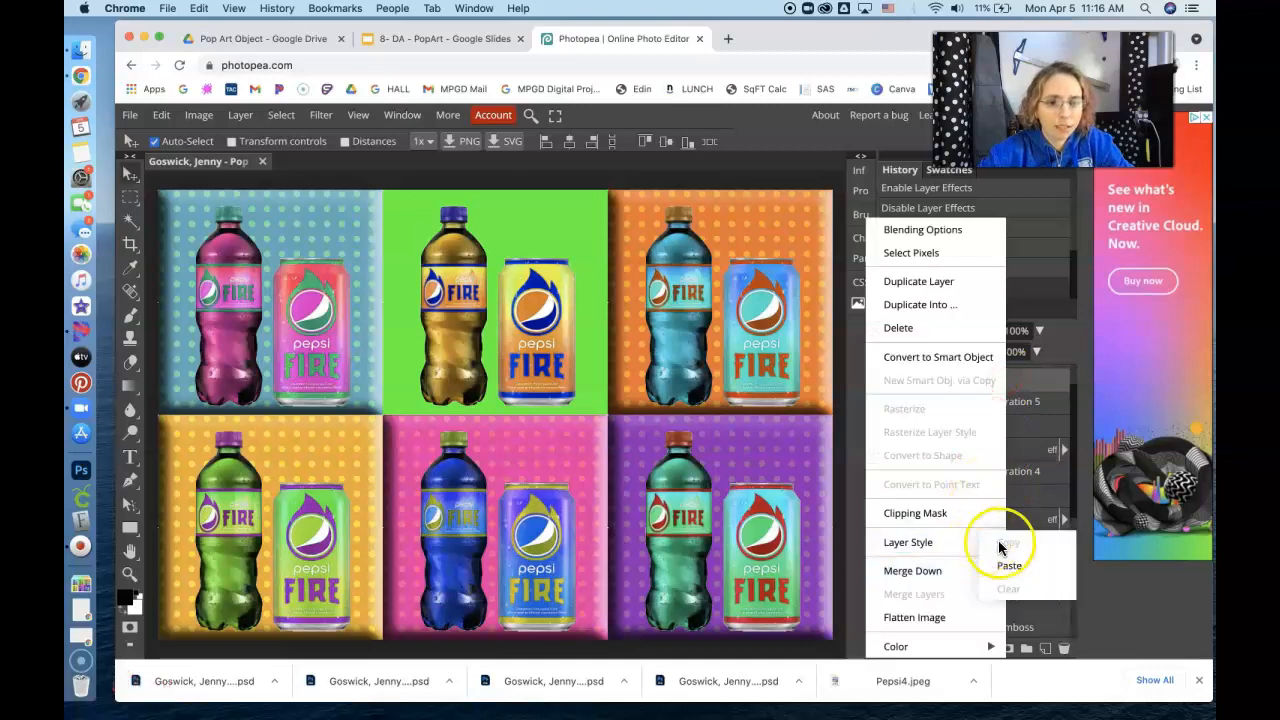
left_click(1008, 565)
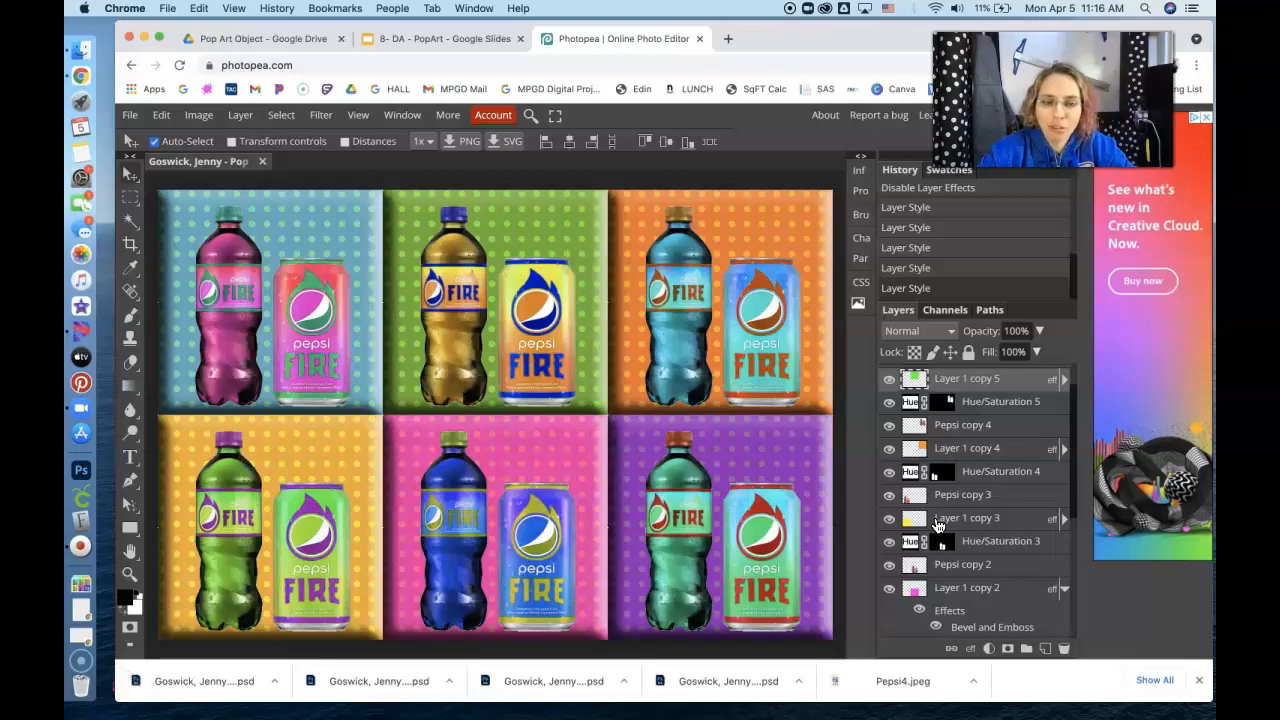
Add an Outer Glow to the Pepsi layer in the light blue square and set its blend mode to Normal
scroll(948, 528, "down", 1)
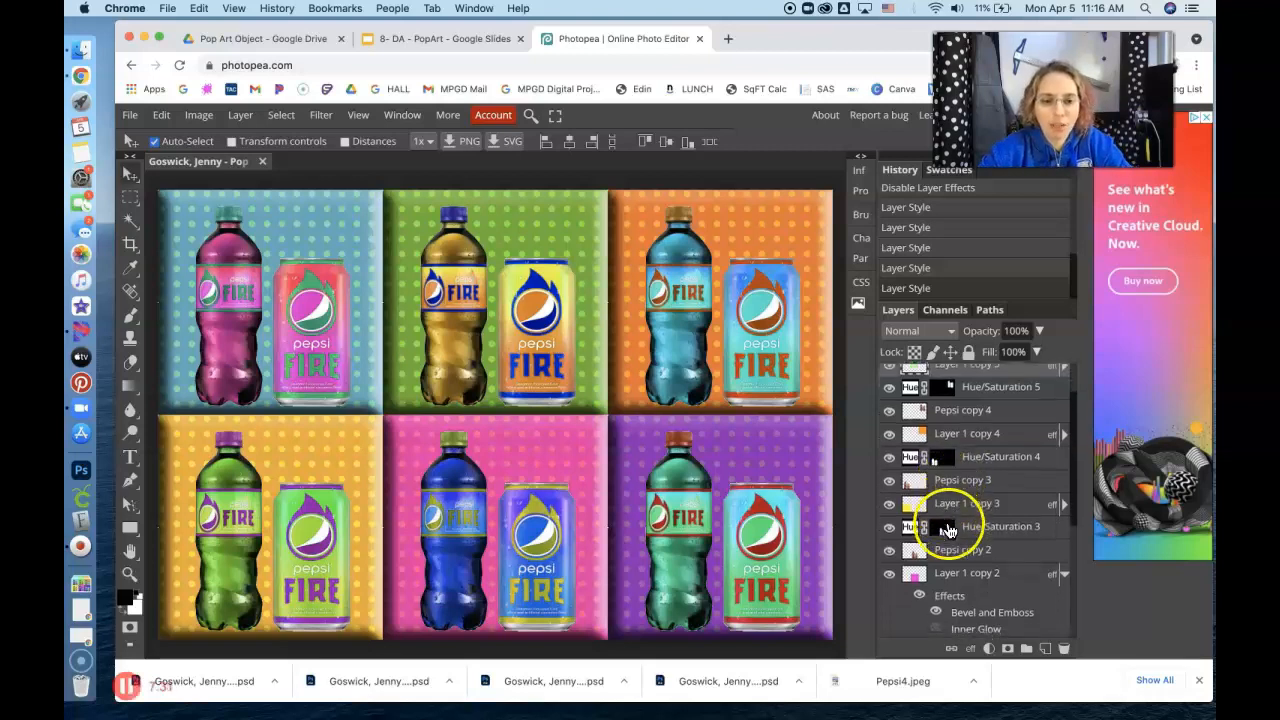
scroll(948, 528, "down", 5)
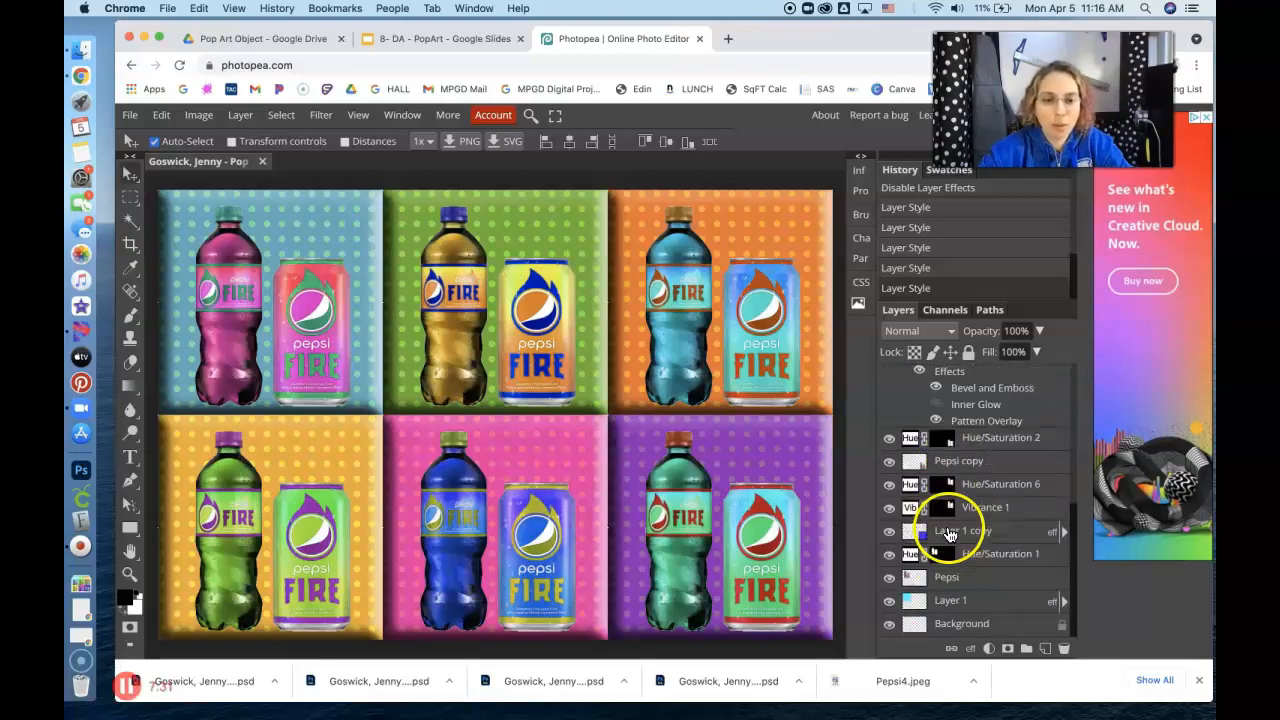
left_click(946, 585)
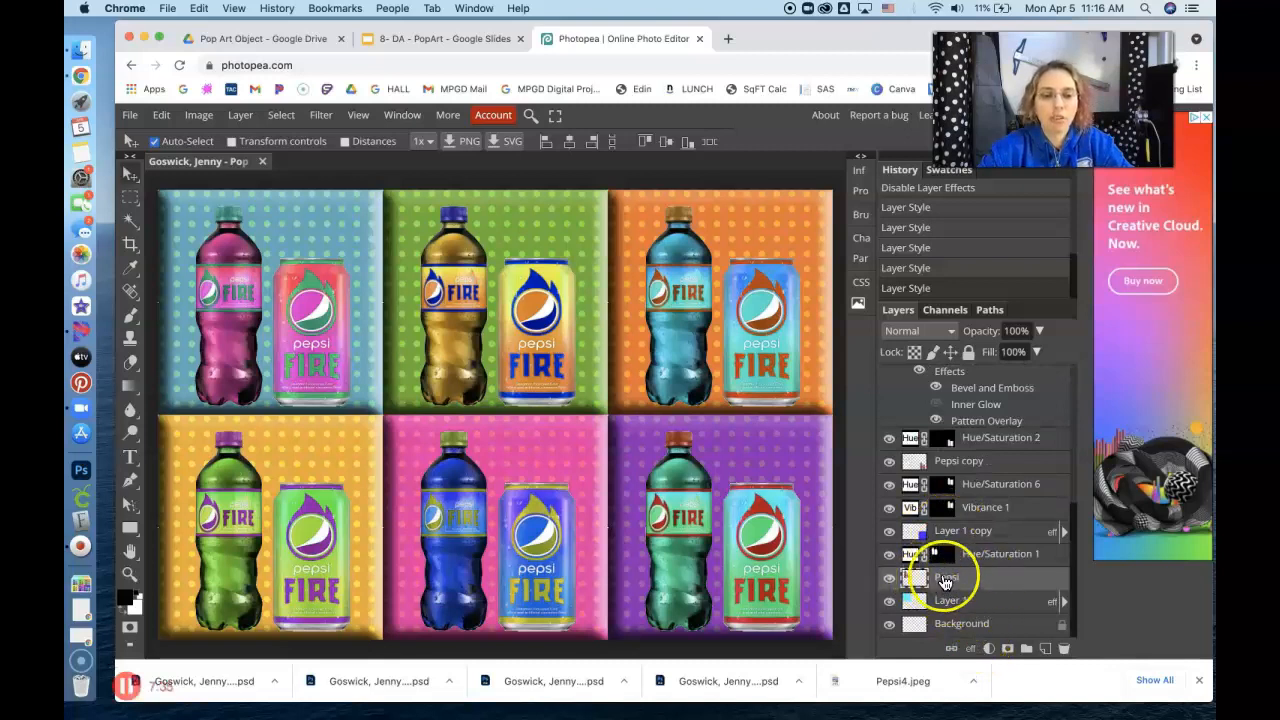
left_click(969, 649)
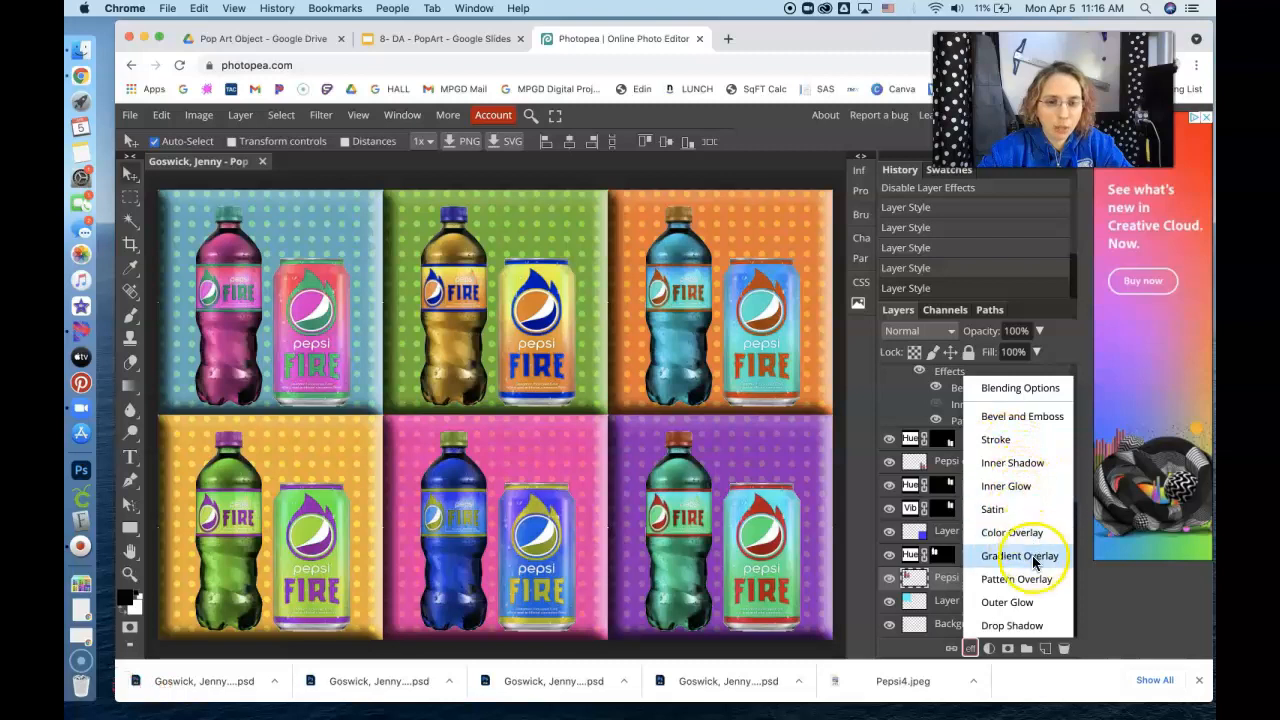
left_click(1017, 604)
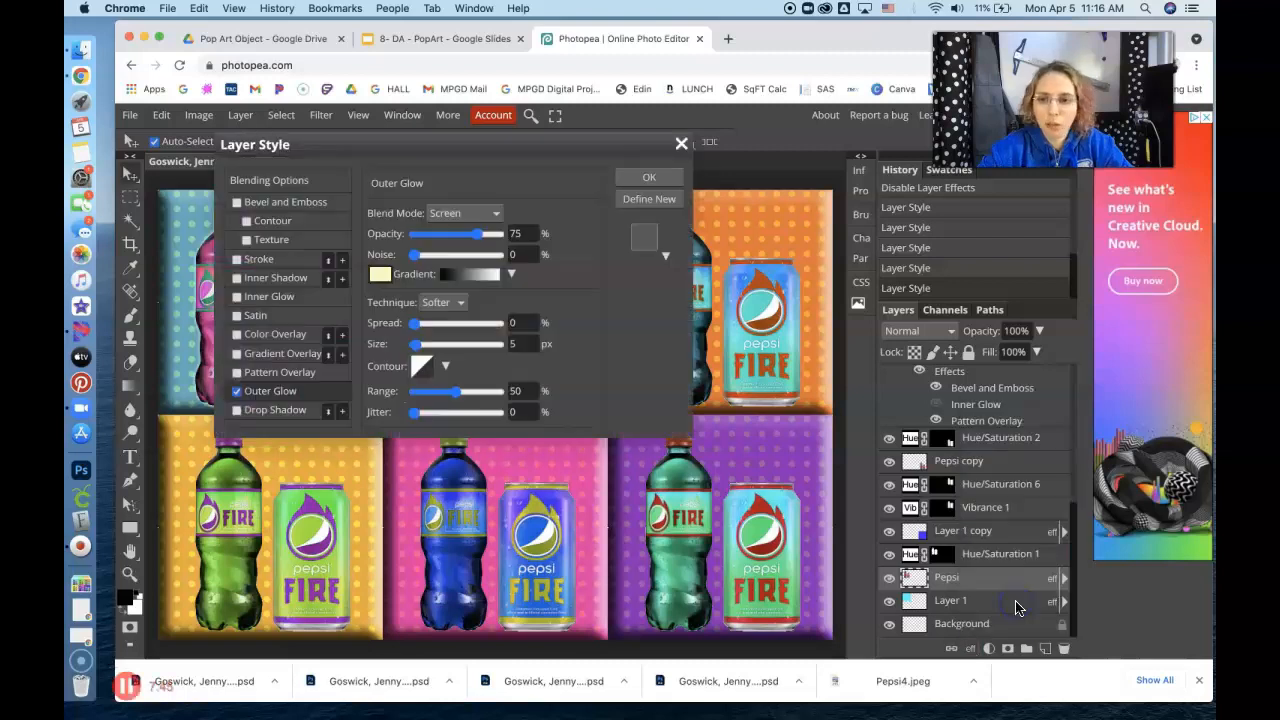
left_click_drag(583, 155, 826, 214)
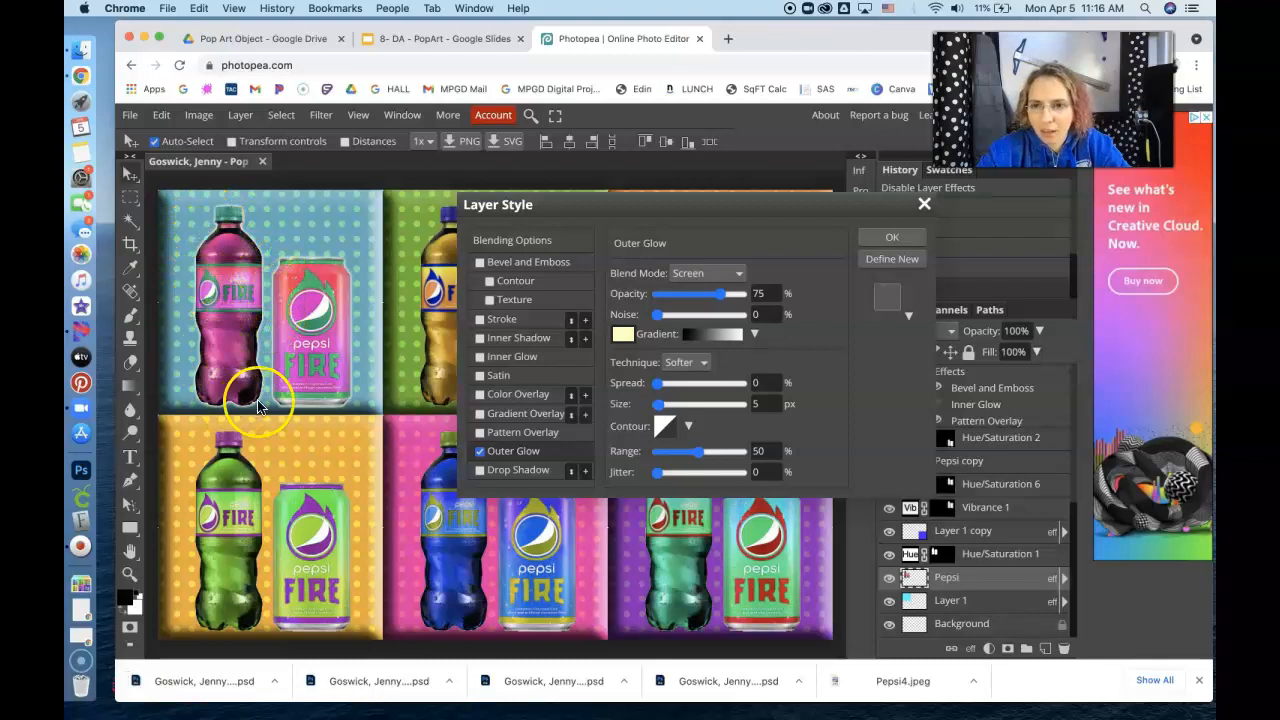
left_click(735, 272)
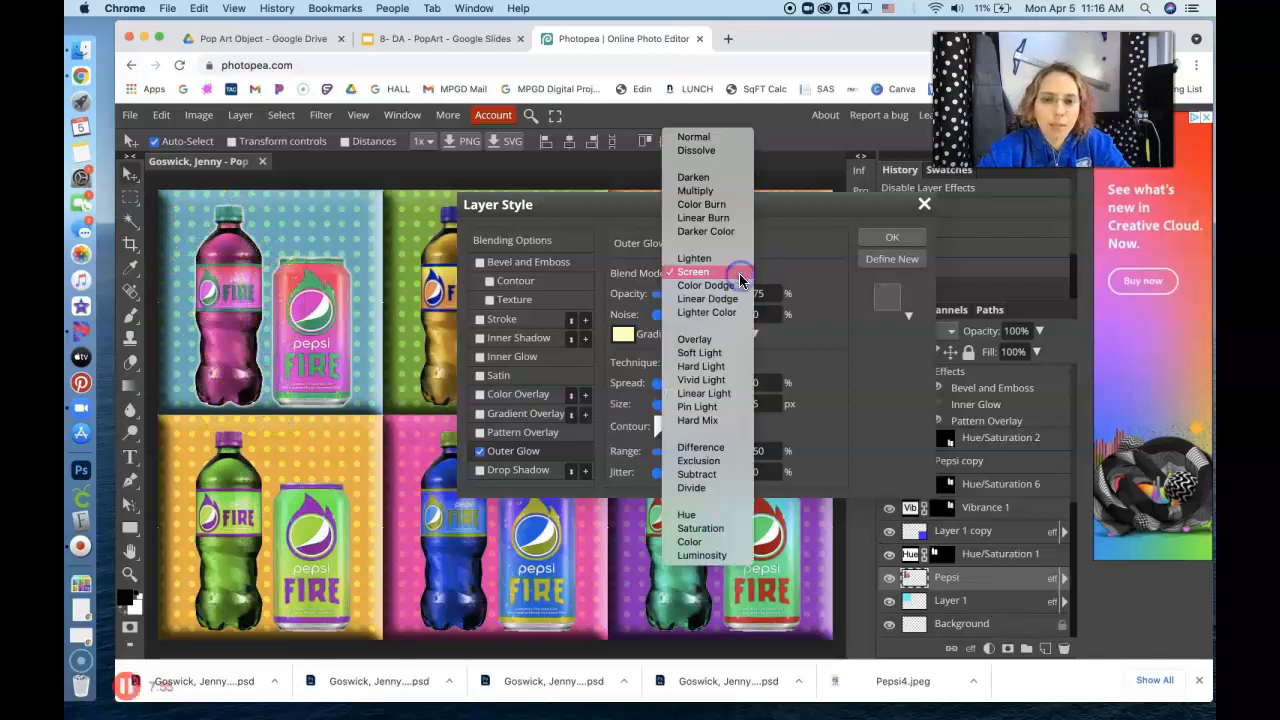
left_click(723, 140)
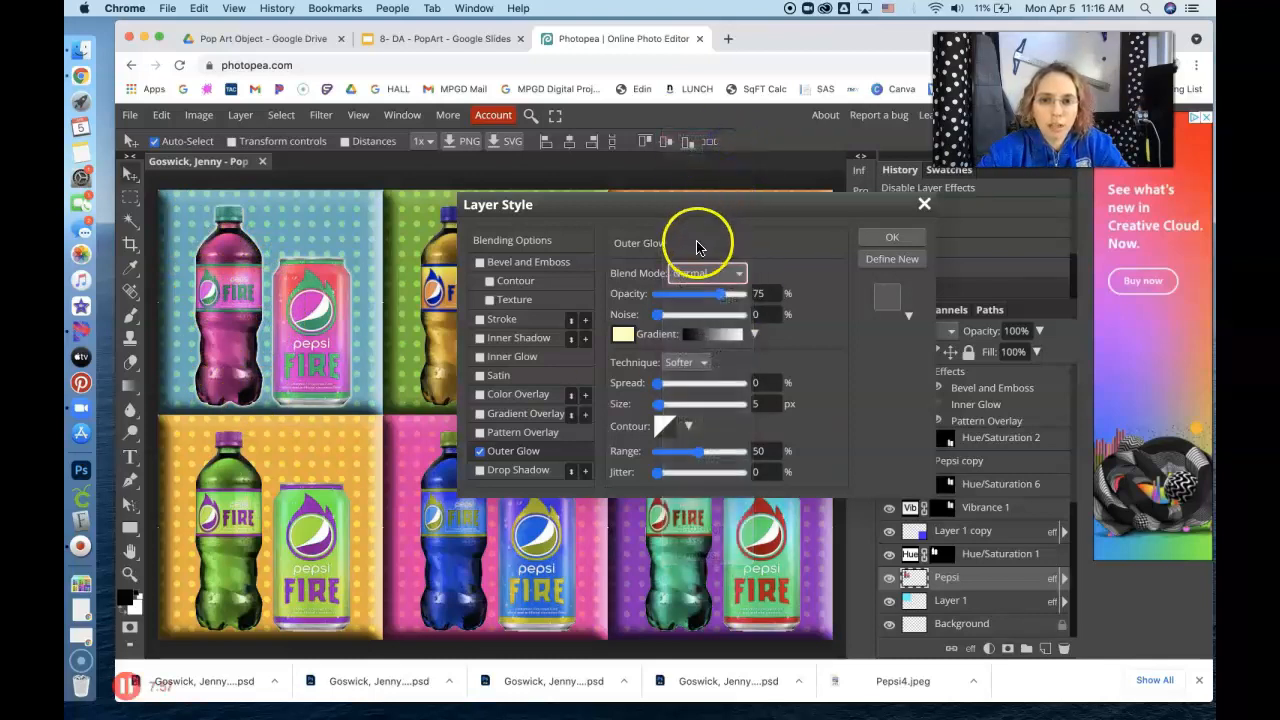
Set the Outer Glow colour to black, hex 000000
left_click(630, 334)
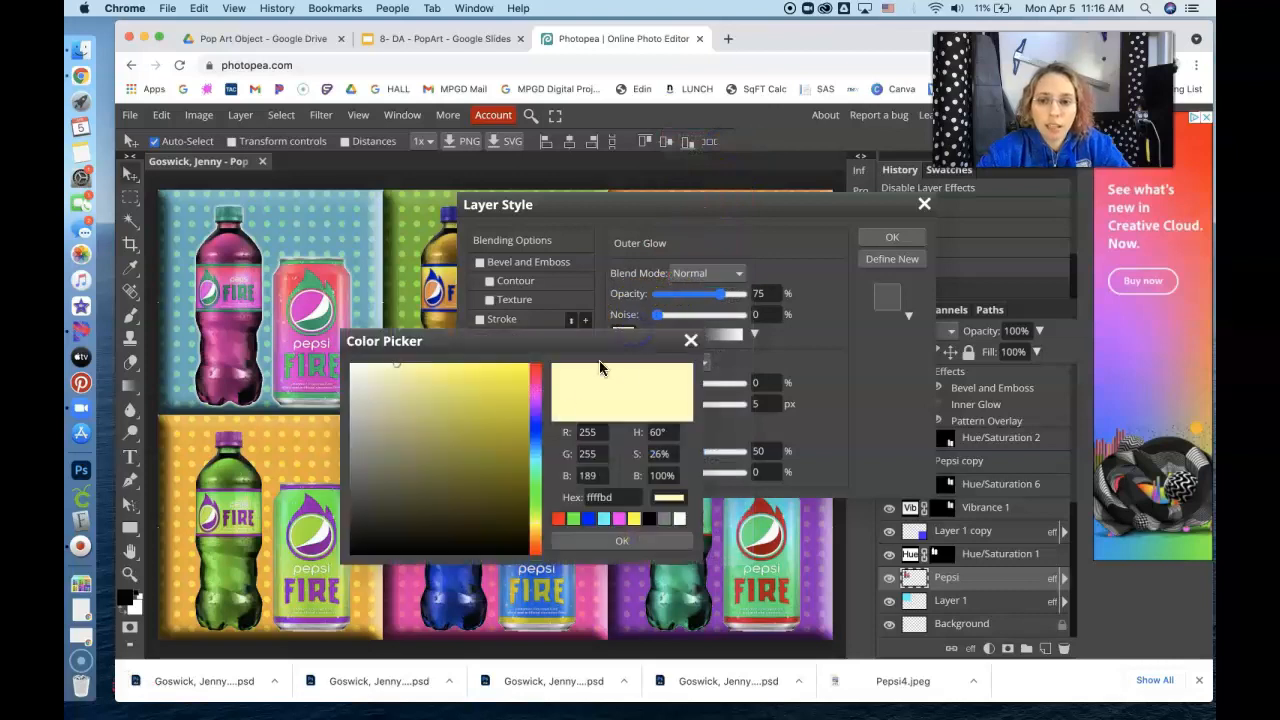
left_click(507, 451)
left_click_drag(410, 538, 312, 574)
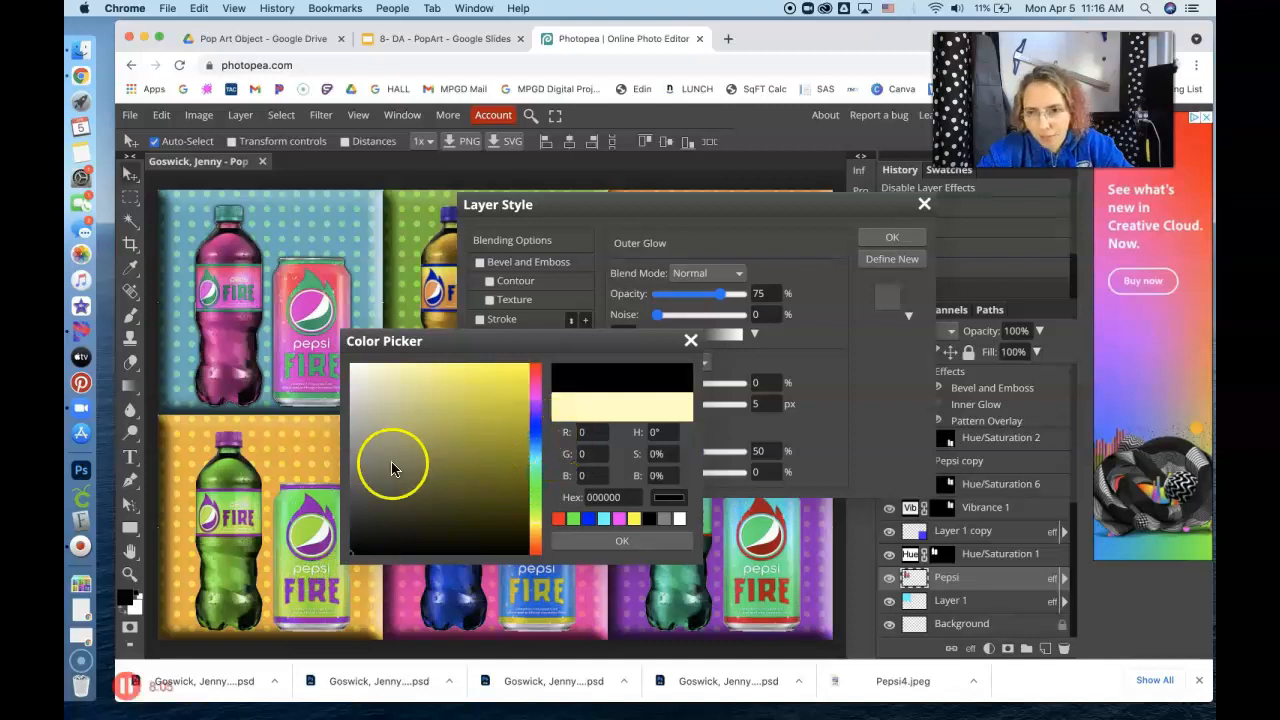
left_click(352, 477)
left_click_drag(352, 477, 348, 552)
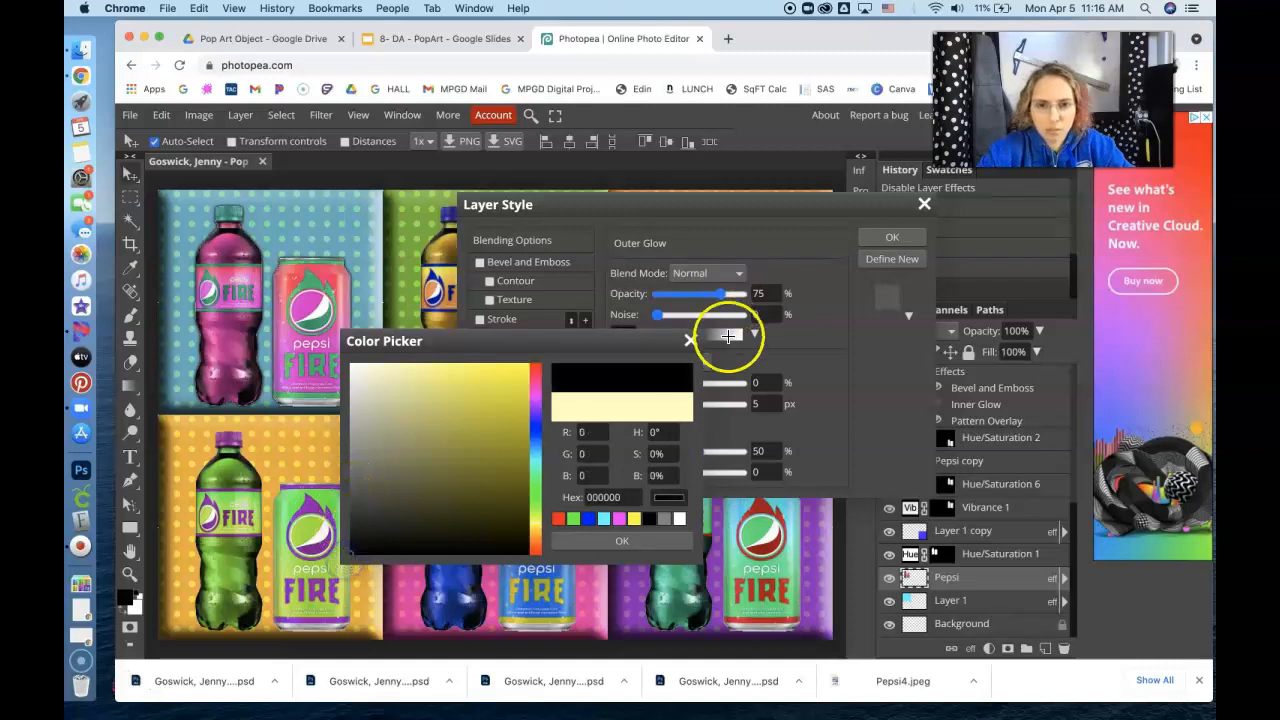
left_click(585, 545)
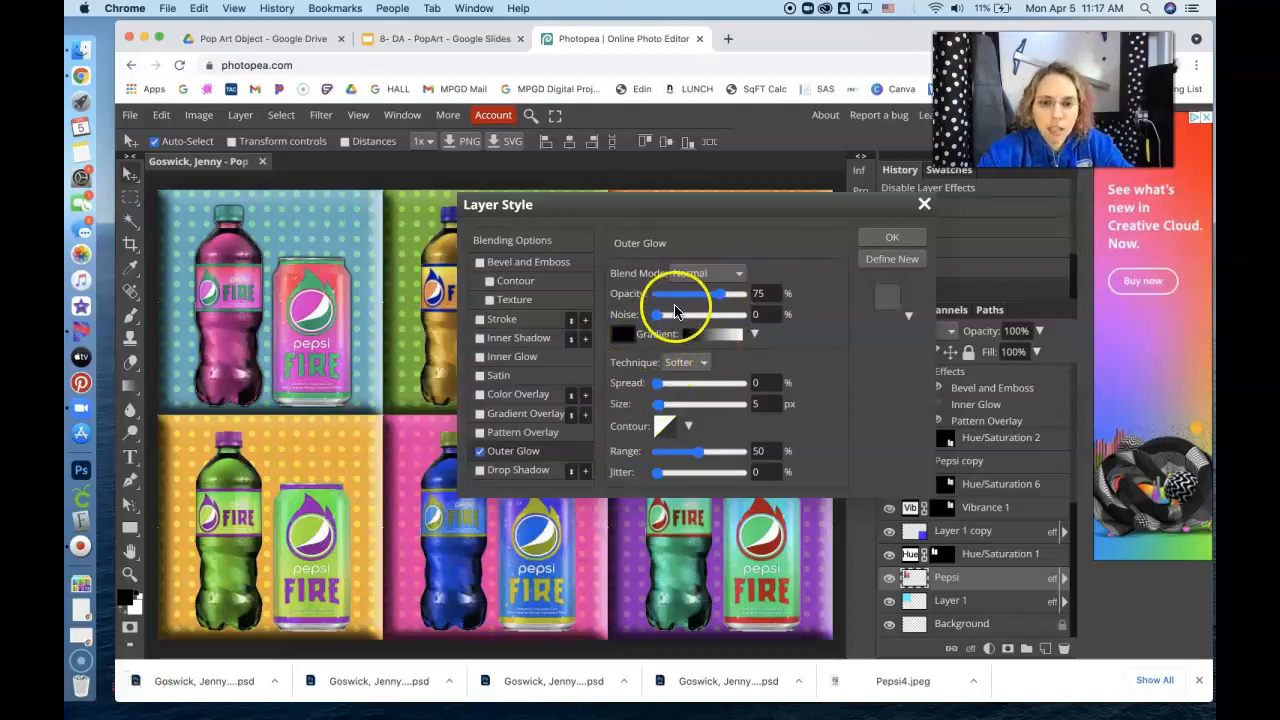
Set the Outer Glow's size to 59 px, spread to 7% and opacity to 63%
left_click_drag(660, 408, 676, 410)
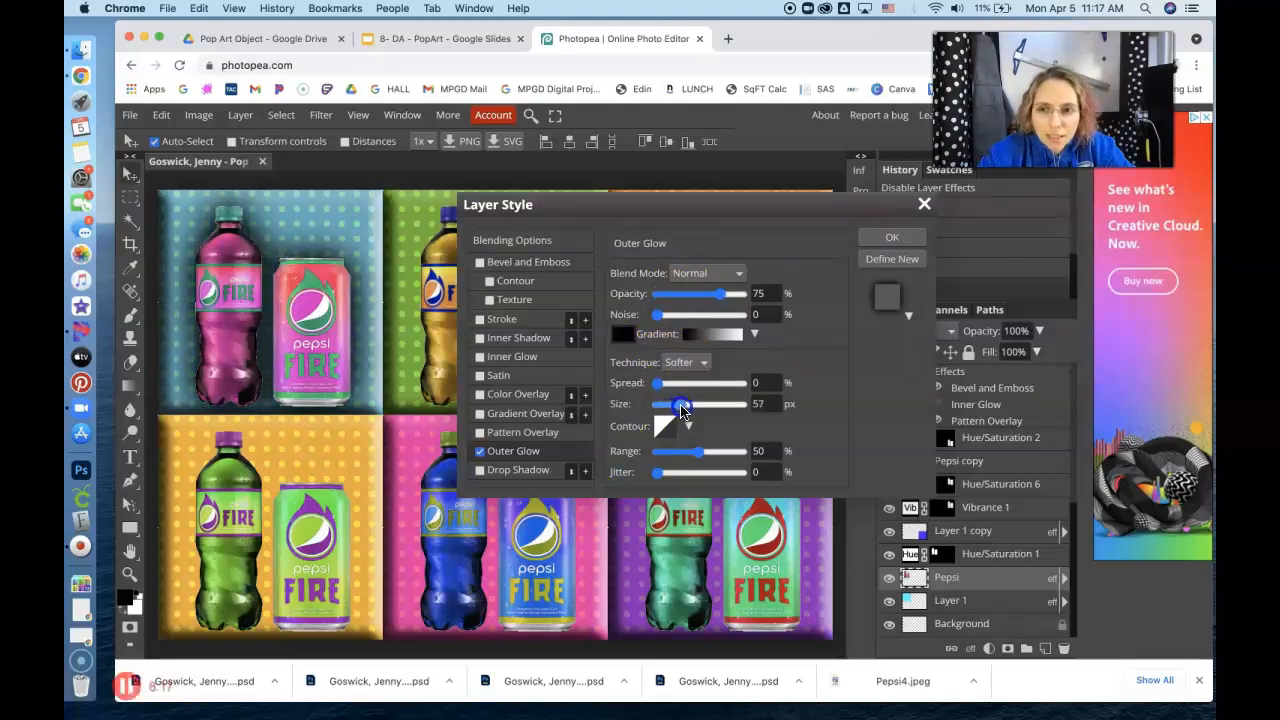
left_click_drag(657, 389, 661, 389)
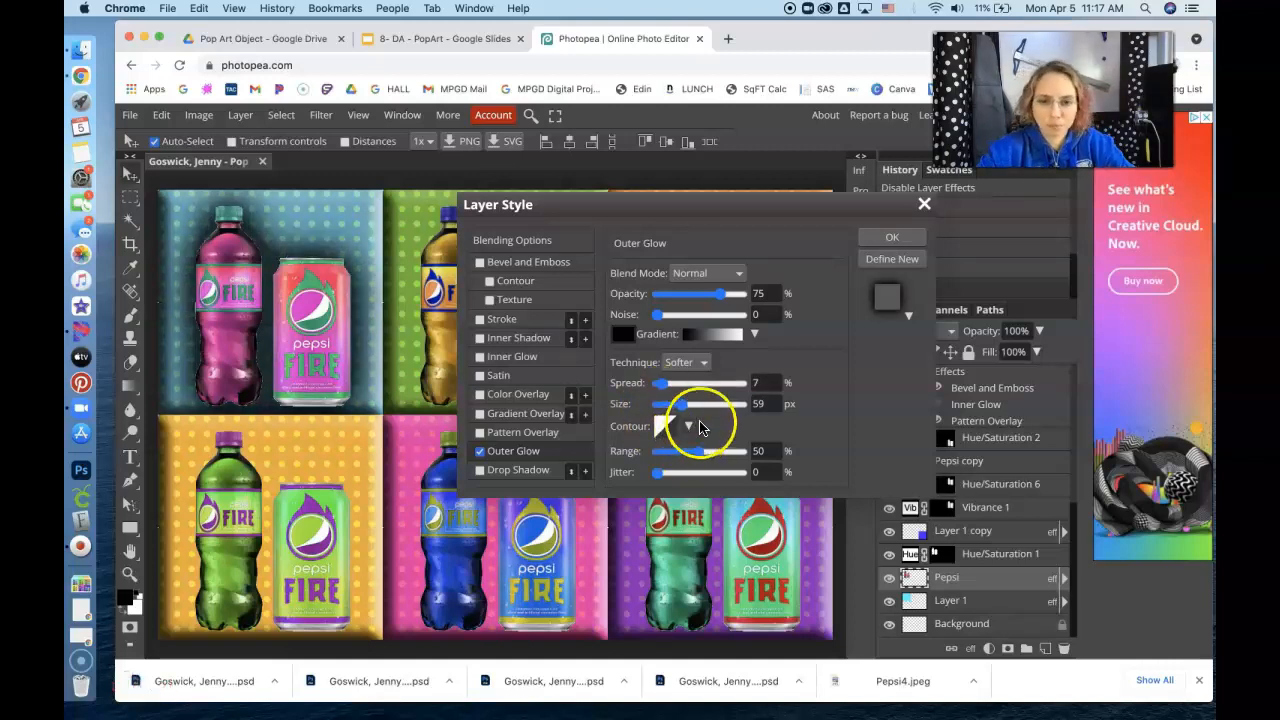
left_click_drag(720, 293, 716, 296)
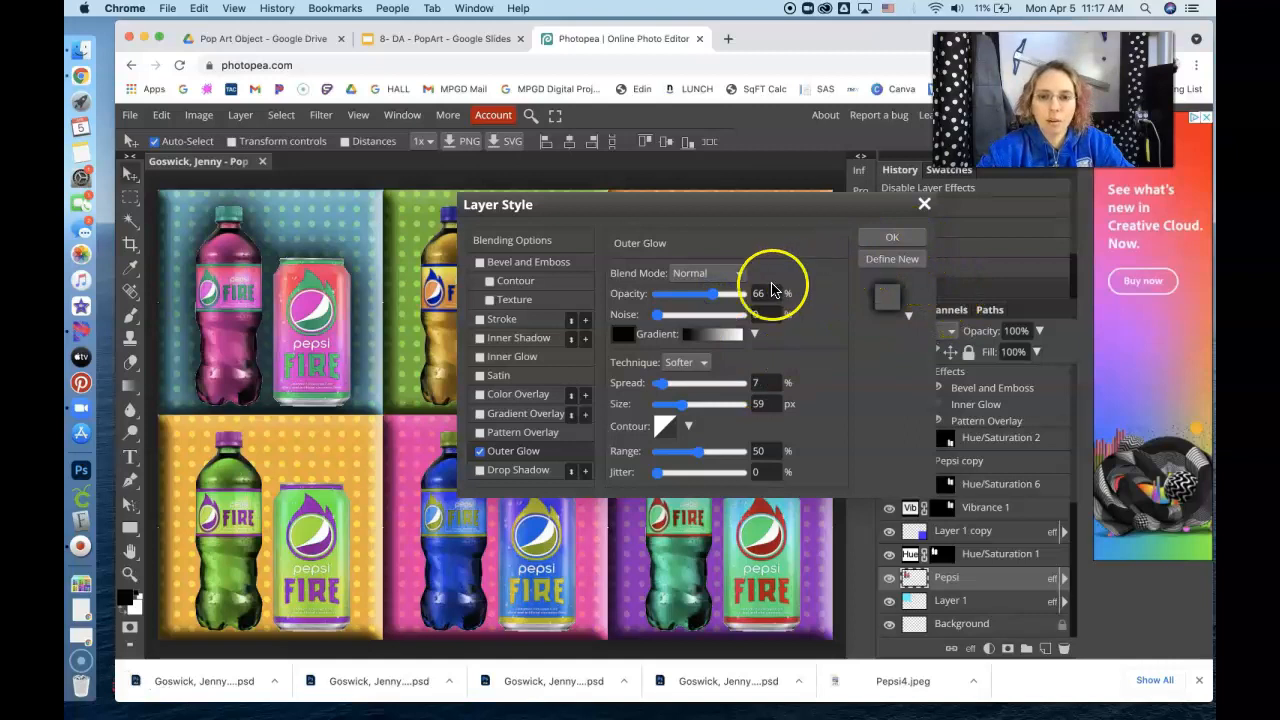
left_click_drag(712, 297, 711, 299)
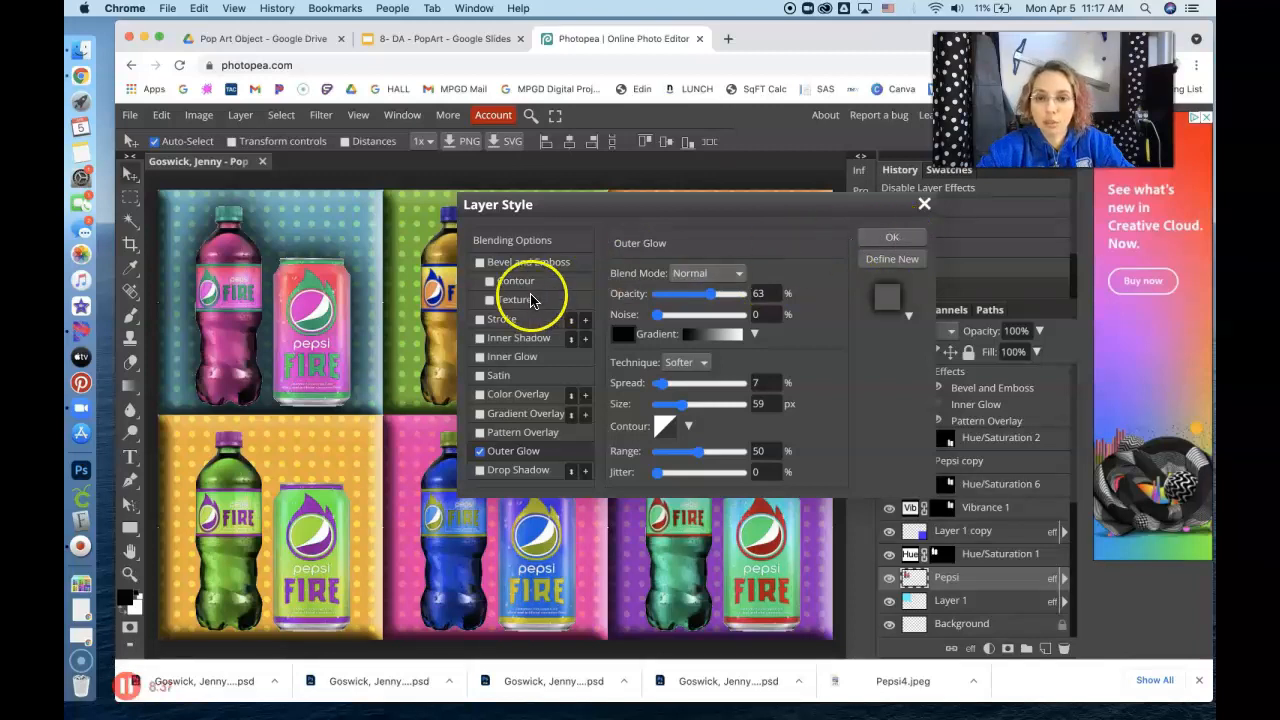
Add a Pillow Emboss bevel with a size of 22 px to the Pepsi layer and apply the layer style
left_click(482, 265)
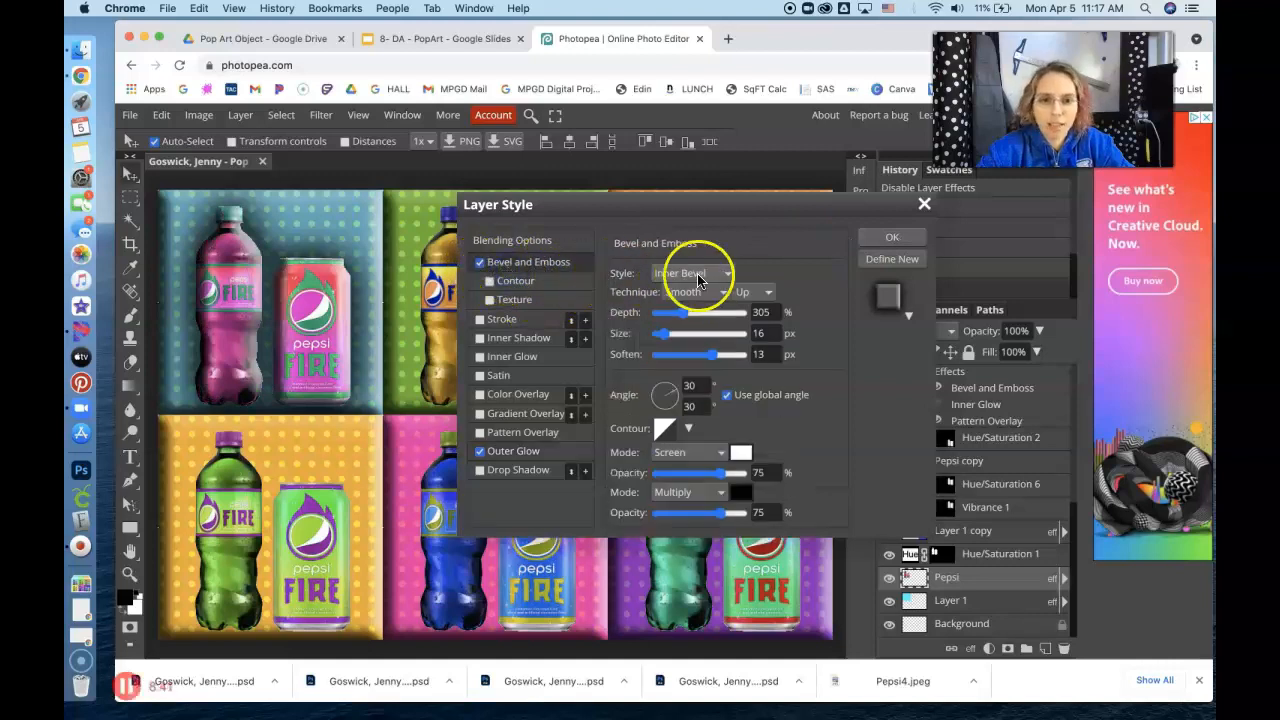
left_click(700, 272)
left_click(706, 299)
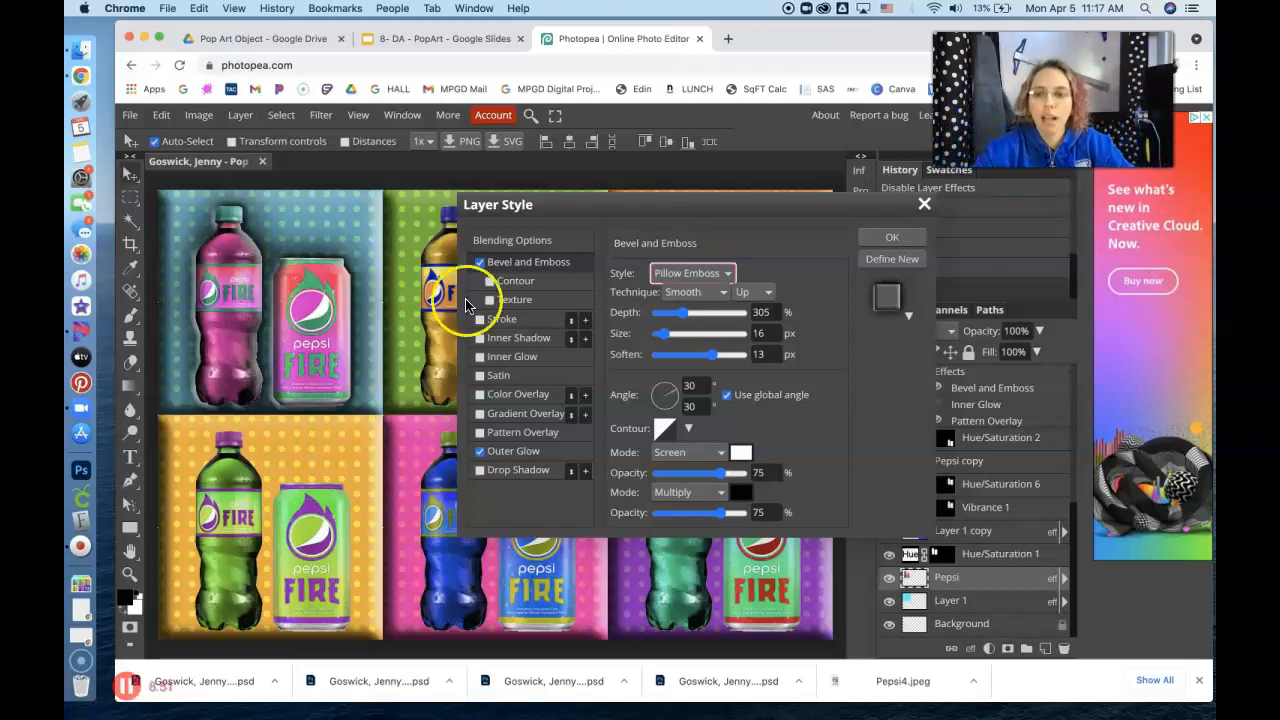
left_click_drag(678, 340, 670, 340)
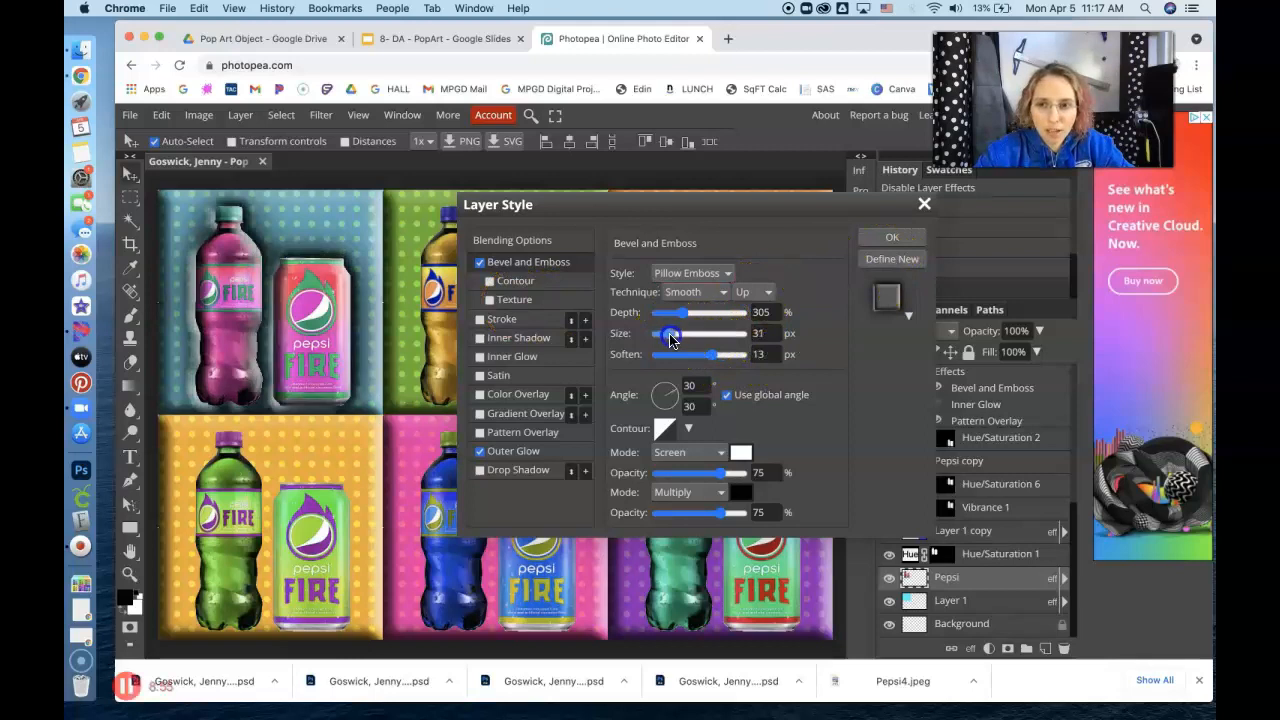
left_click_drag(667, 340, 666, 340)
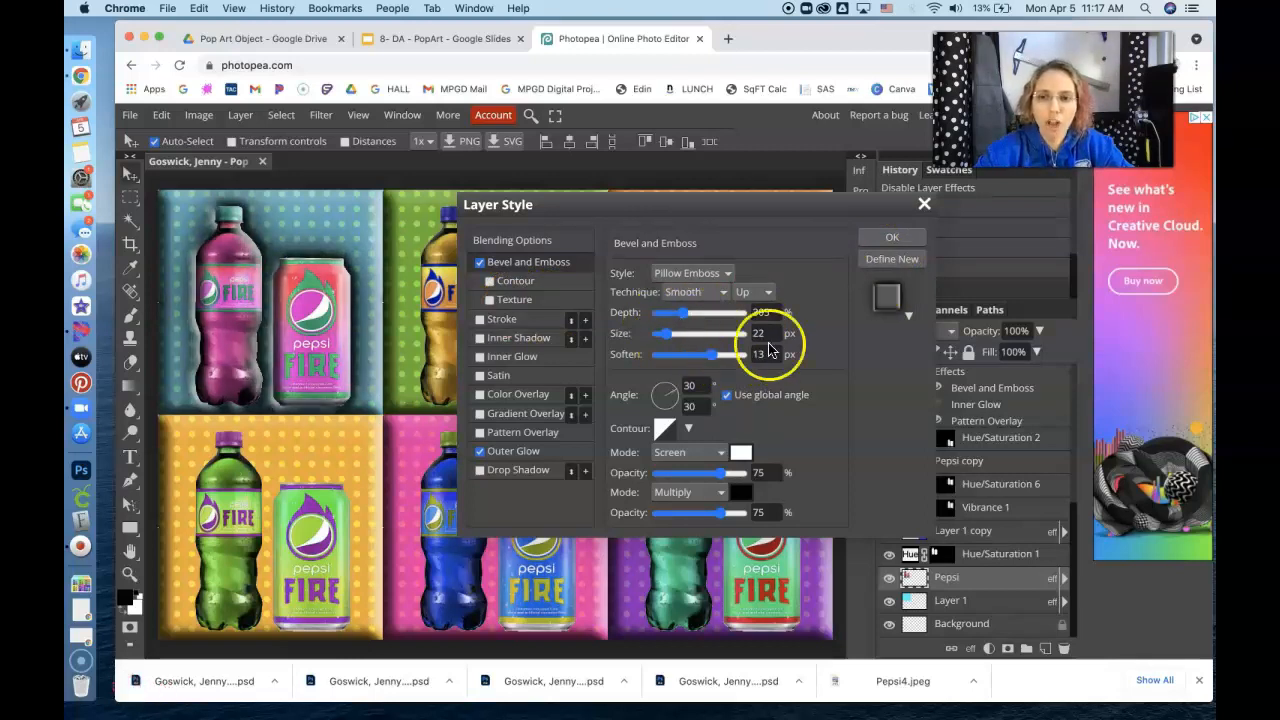
left_click(895, 239)
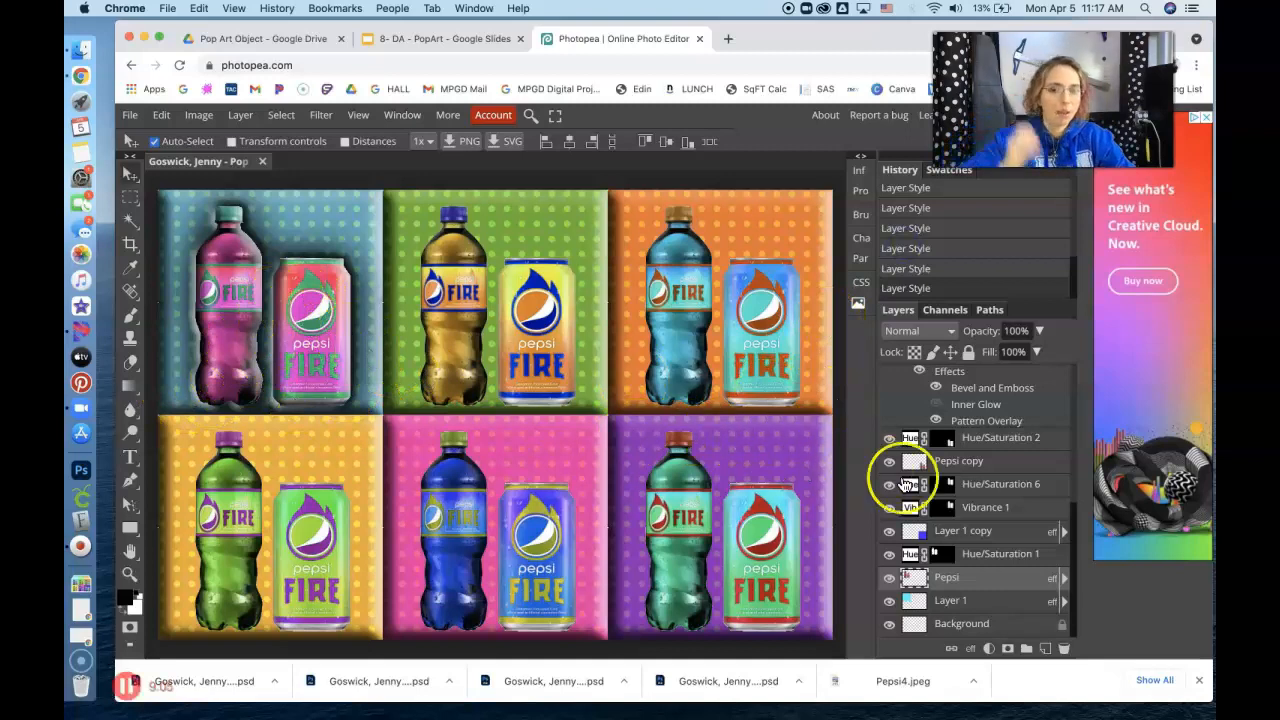
Expand the Pepsi layer's effects and copy its layer style
left_click(1064, 581)
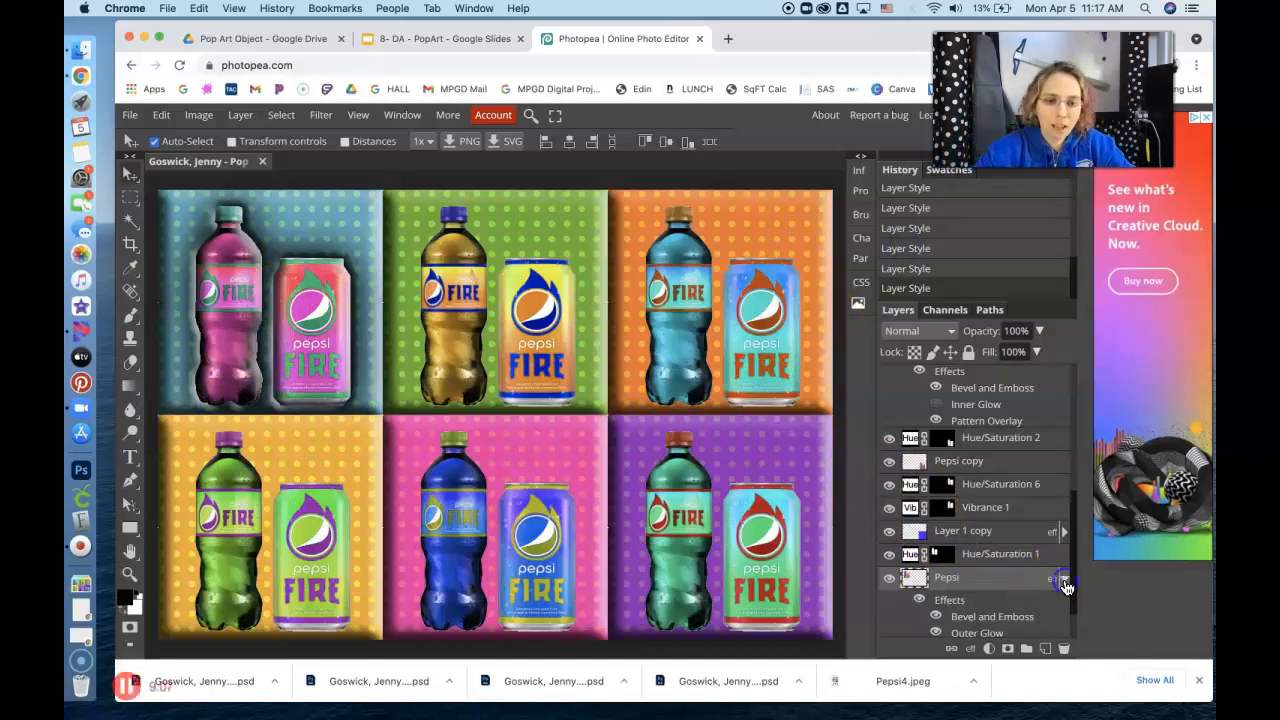
scroll(1054, 586, "down", 2)
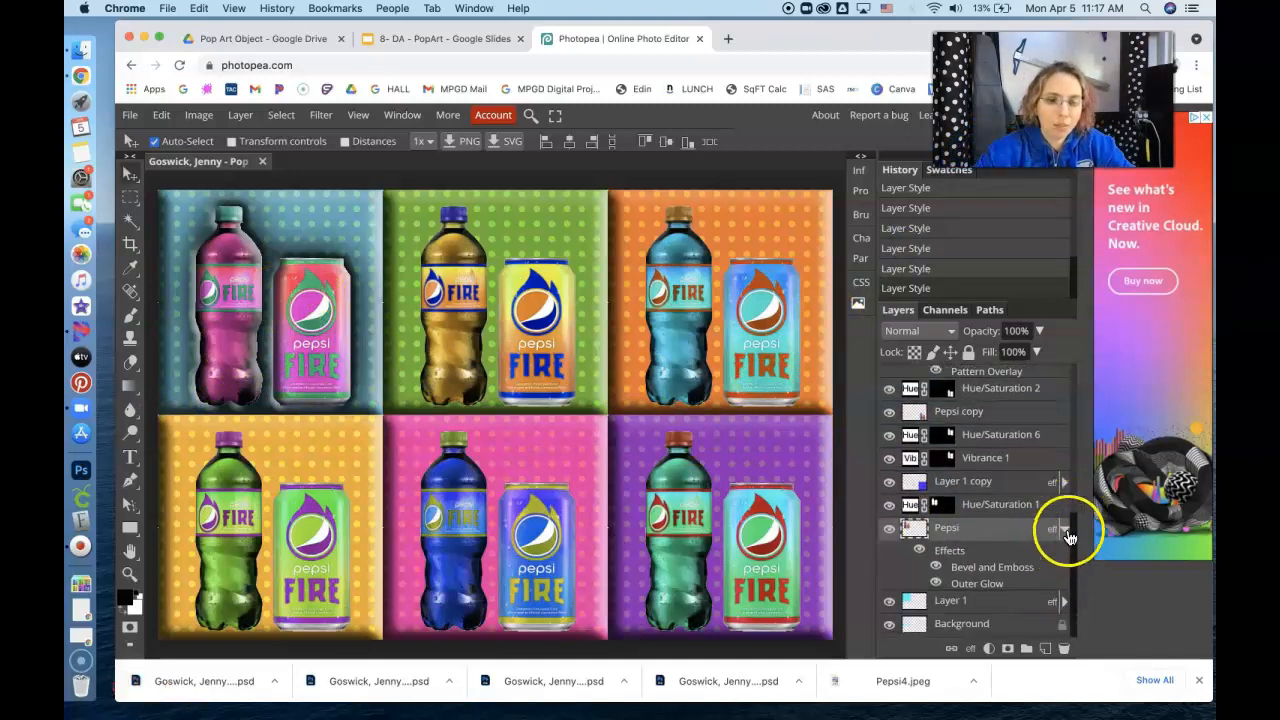
right_click(1068, 537)
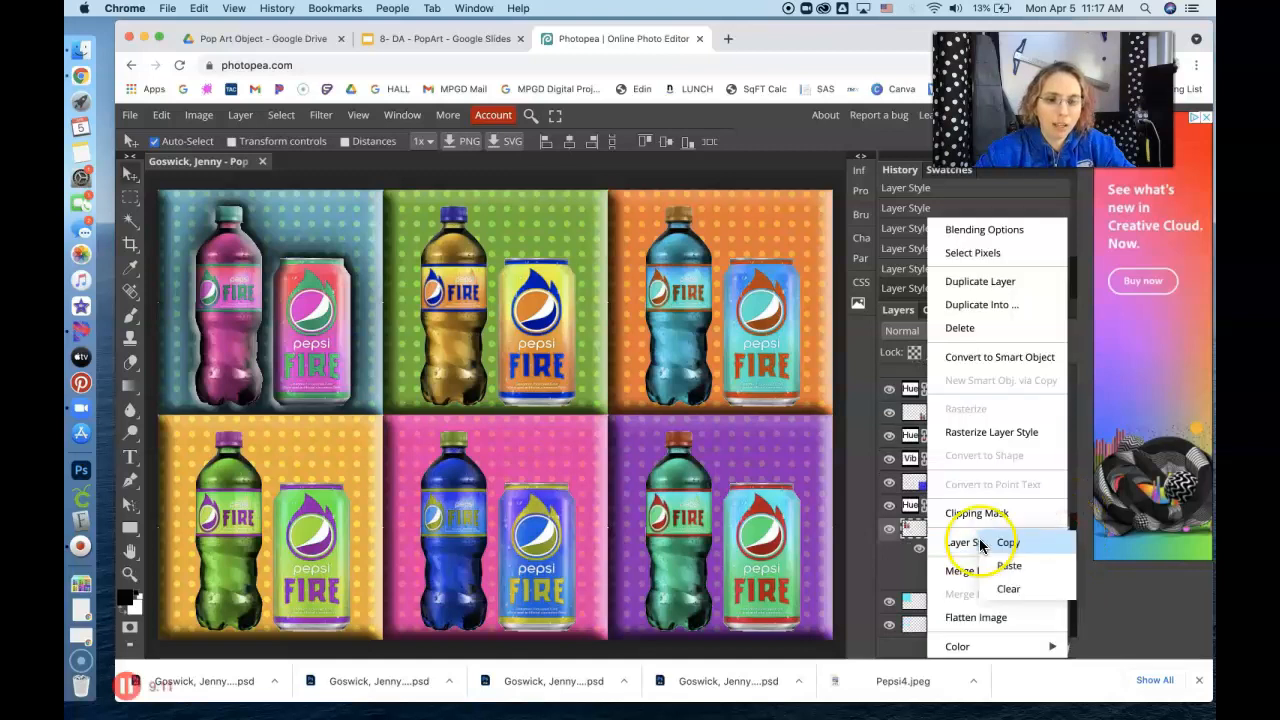
left_click(1009, 542)
Paste the copied Pepsi layer style onto the bottle and can in the purple square, Pepsi copy
scroll(955, 528, "up", 1)
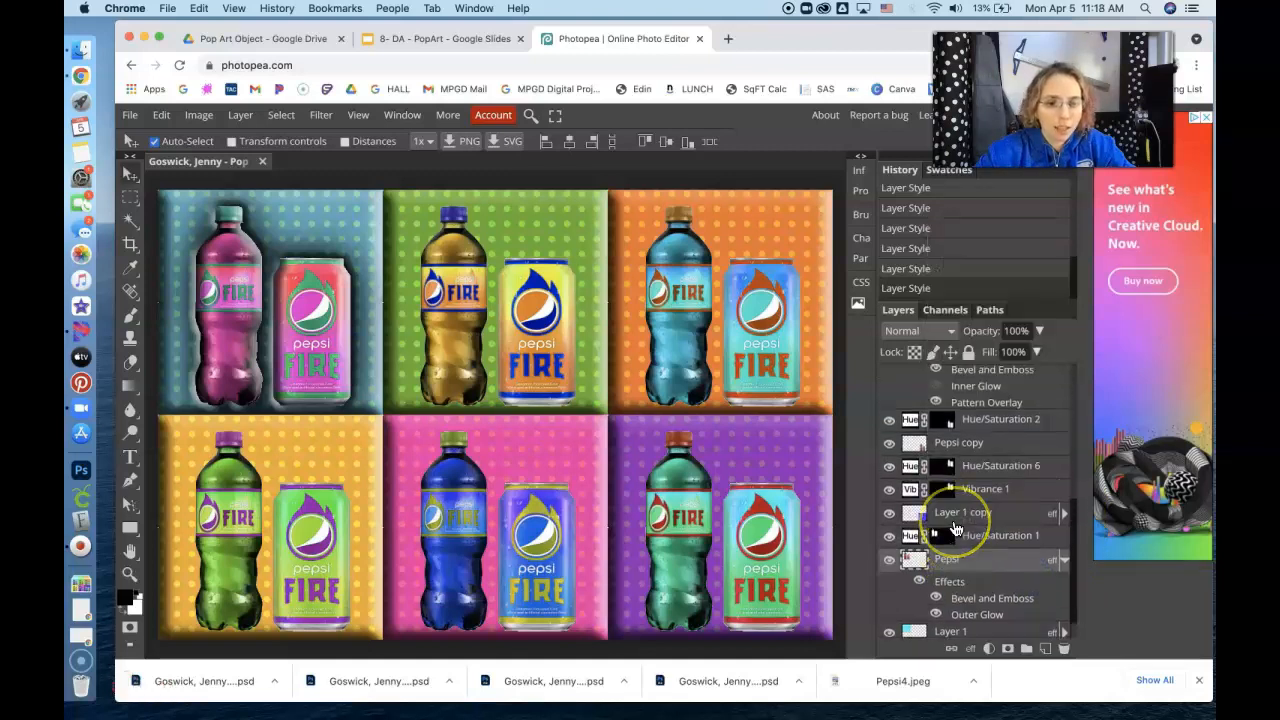
scroll(955, 528, "up", 1)
left_click(955, 468)
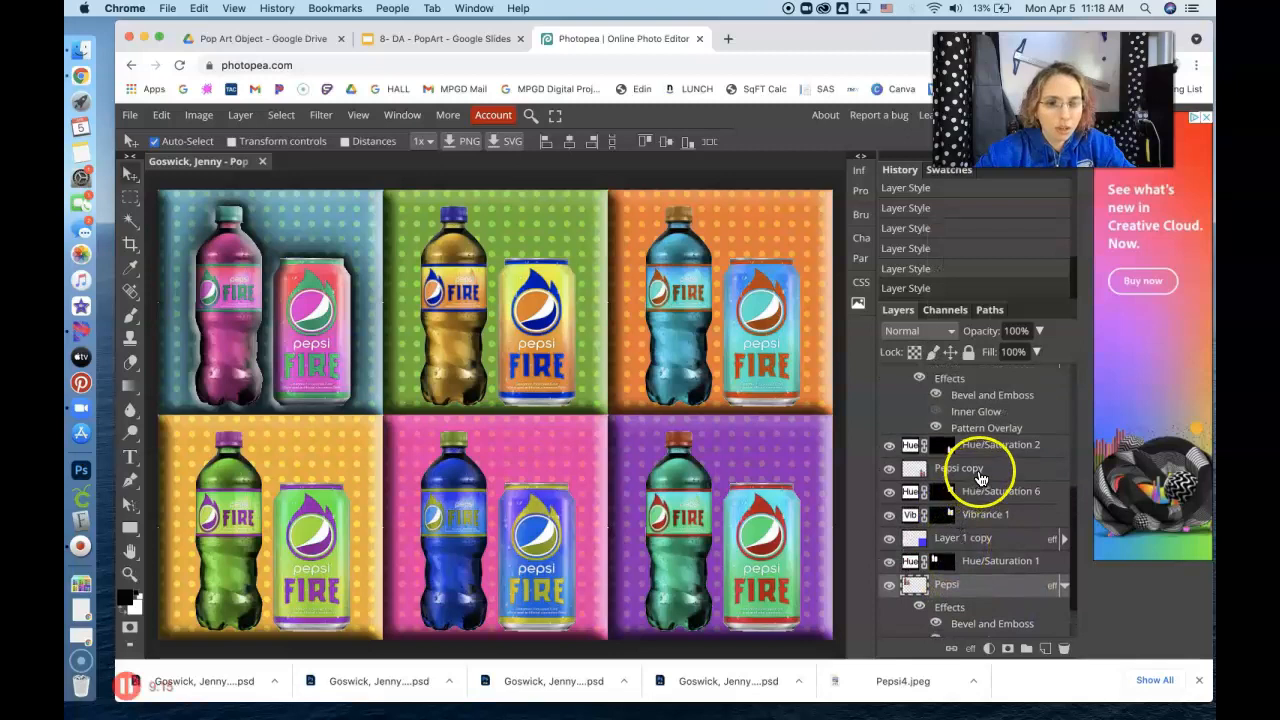
right_click(972, 468)
mouse_move(957, 542)
left_click(1006, 563)
Paste the copied Pepsi layer style onto the bottle and can in the pink square, Pepsi copy 2
scroll(1015, 553, "up", 1)
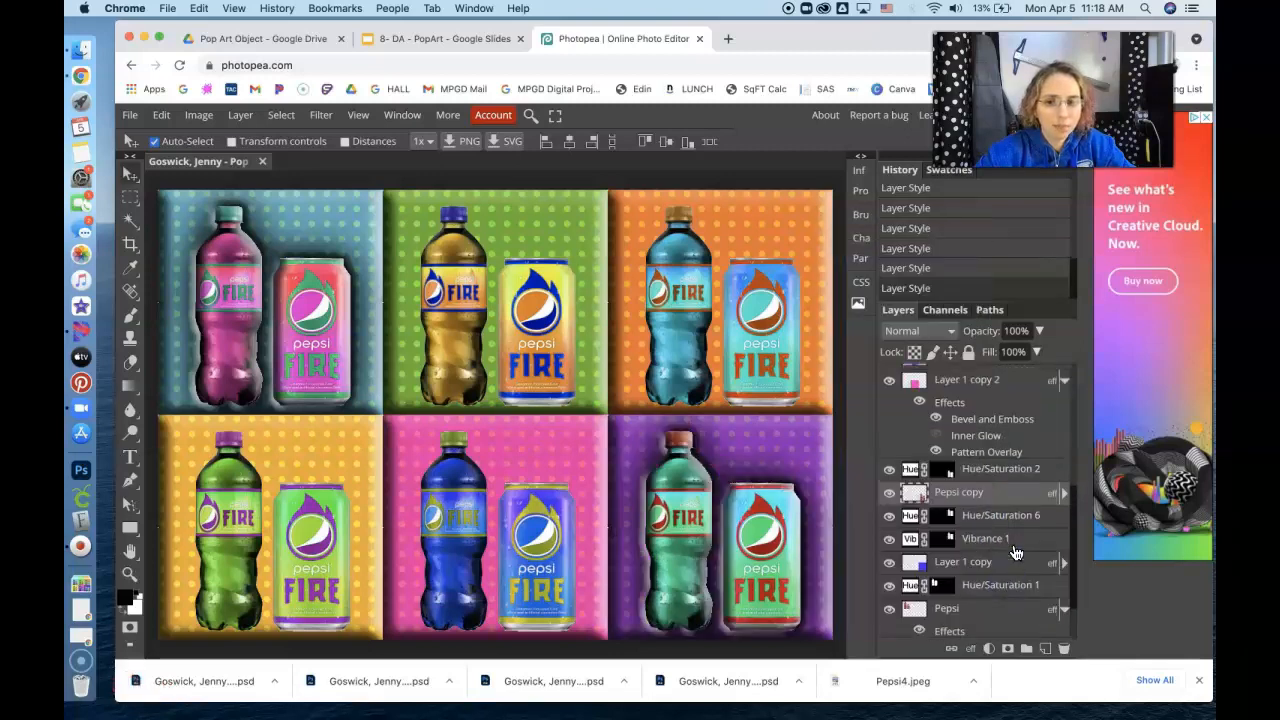
scroll(1015, 553, "up", 5)
left_click(1010, 608)
right_click(1010, 612)
mouse_move(1030, 489)
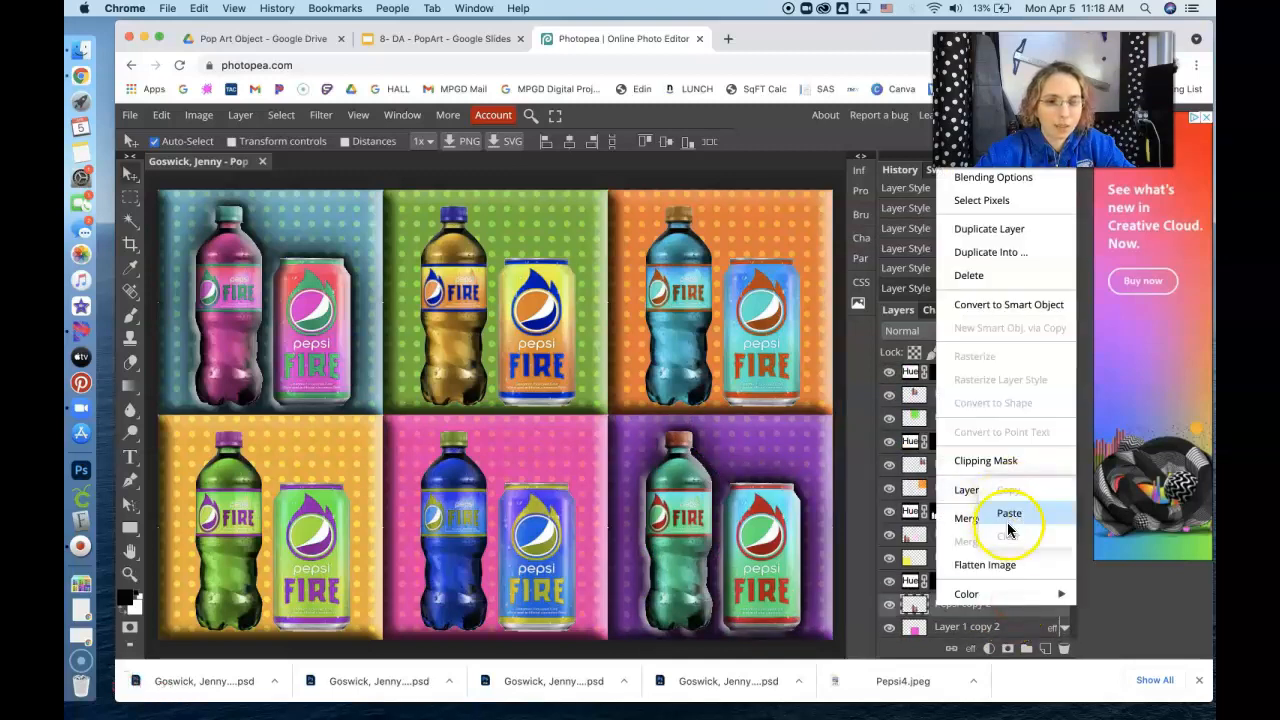
left_click(1012, 513)
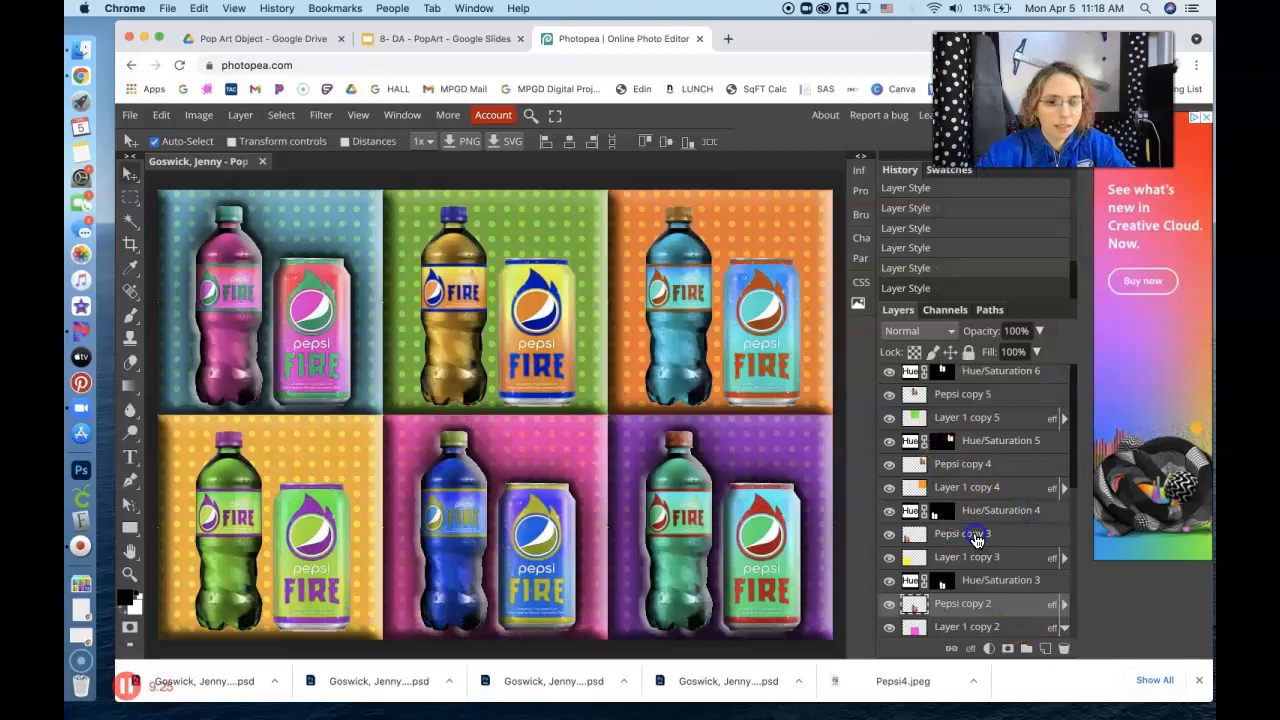
Paste the copied Pepsi layer style onto the bottle and can in the yellow square, Pepsi copy 3
right_click(975, 536)
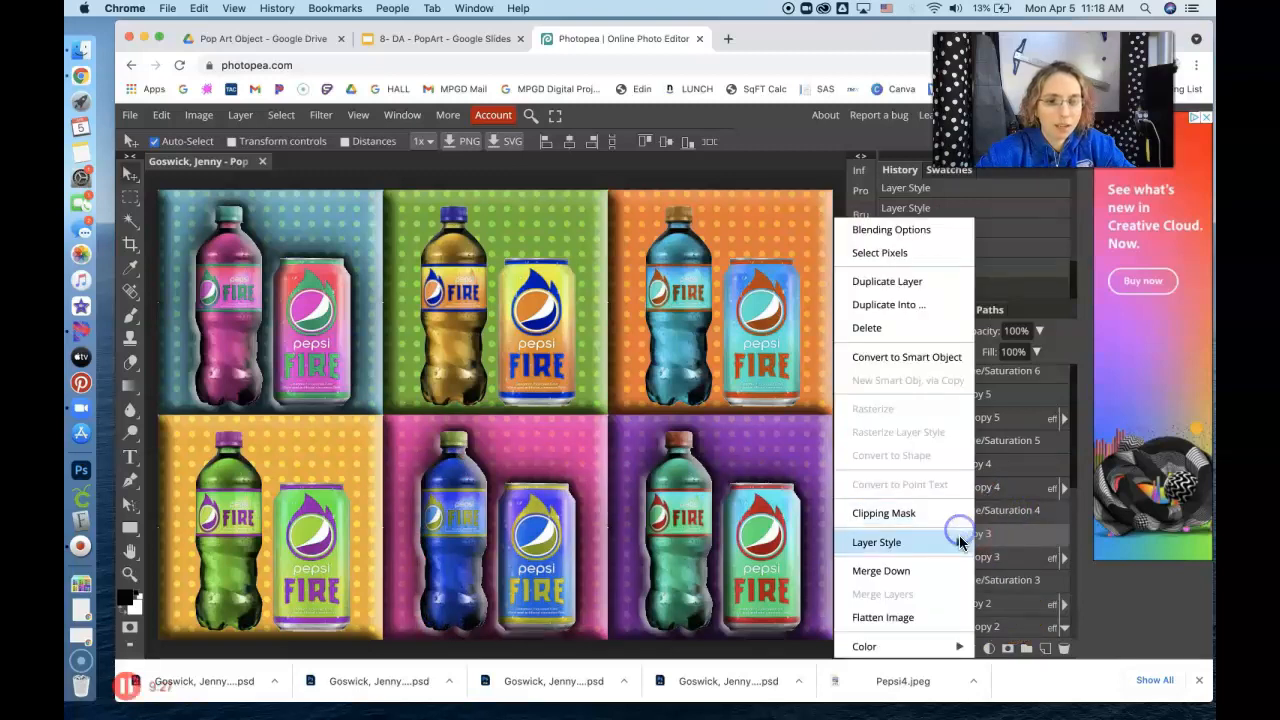
mouse_move(959, 542)
left_click(1006, 566)
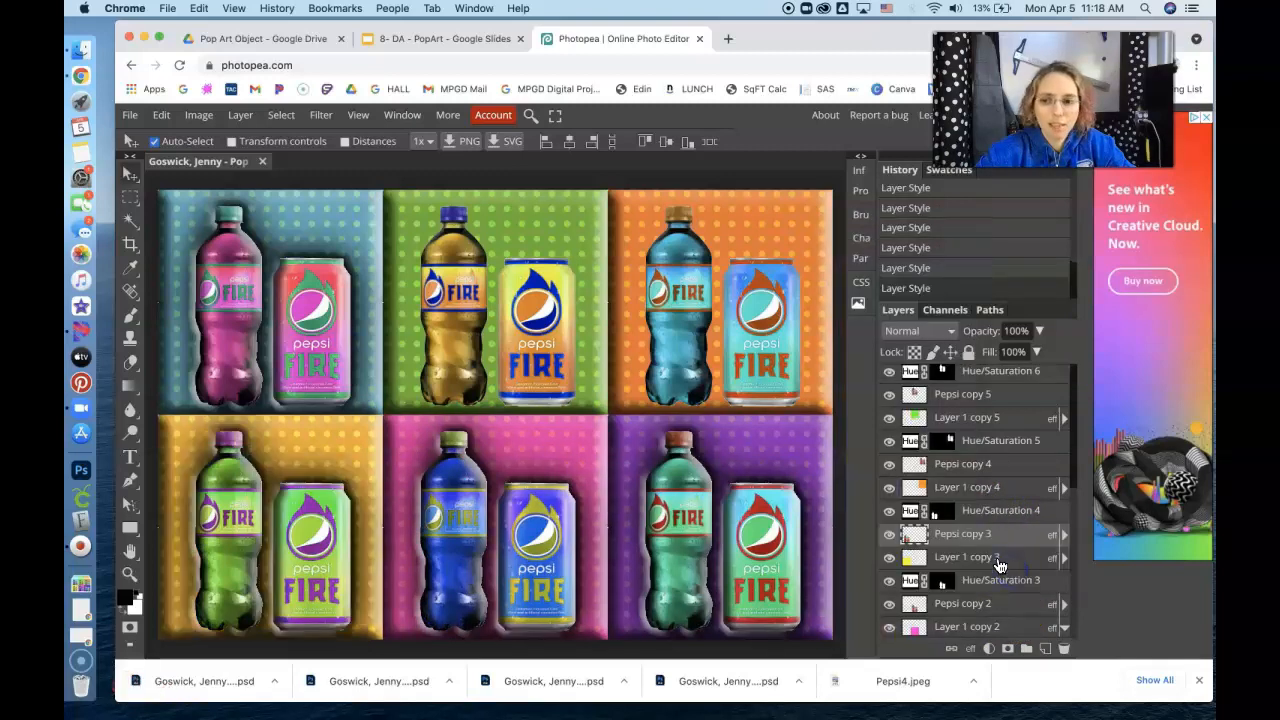
Paste the copied Pepsi layer style onto the bottle and can in the orange square, Pepsi copy 4
right_click(987, 468)
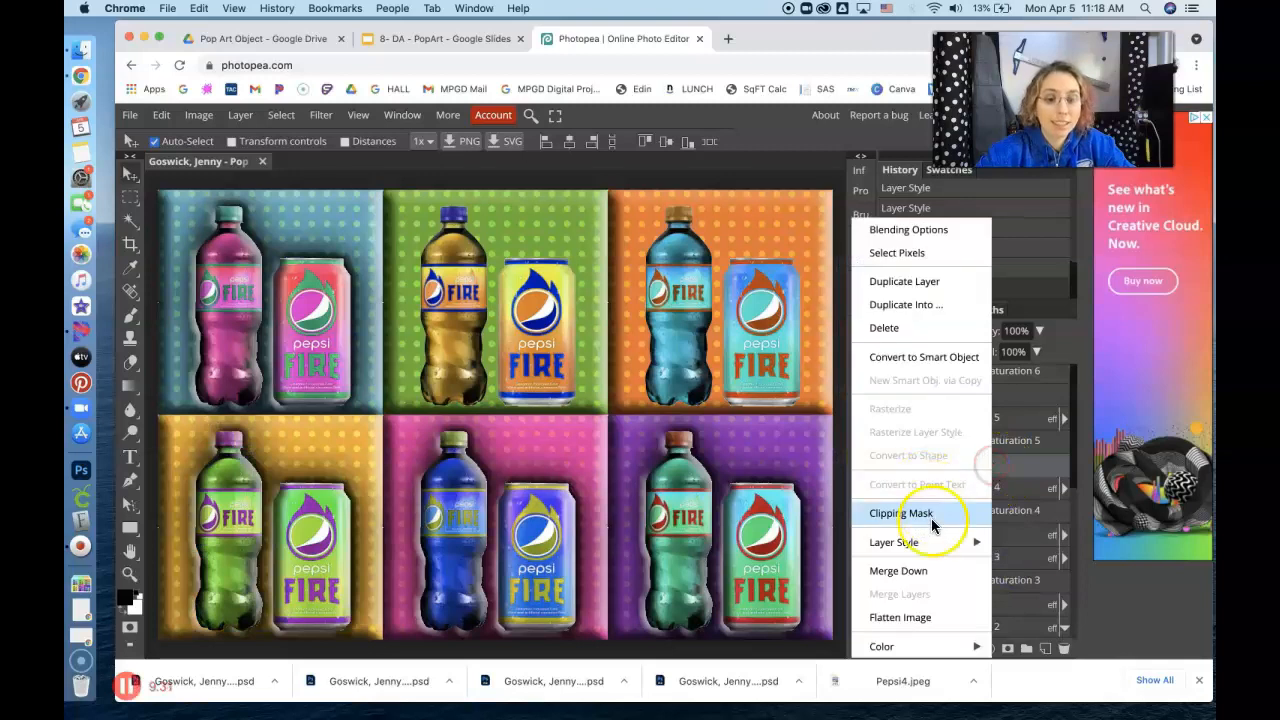
mouse_move(957, 542)
left_click(1025, 567)
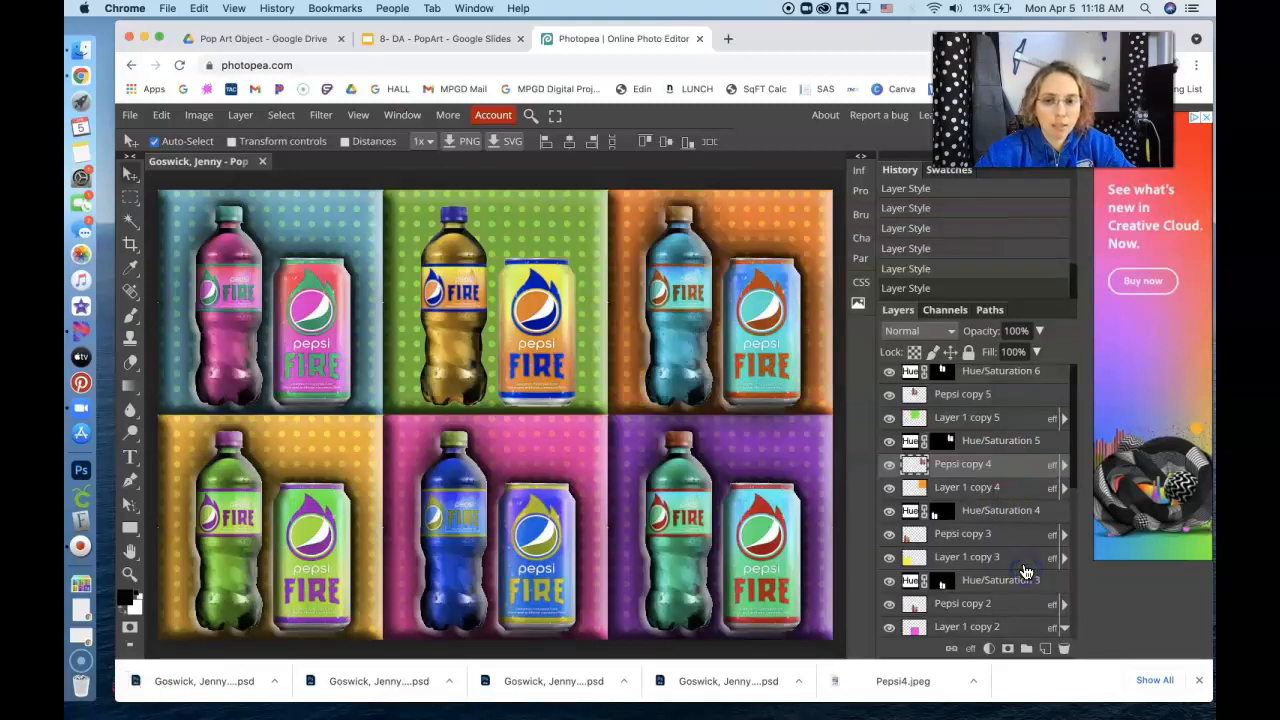
Paste the copied Pepsi layer style onto the bottle and can in the green square, Pepsi copy 5
left_click(979, 396)
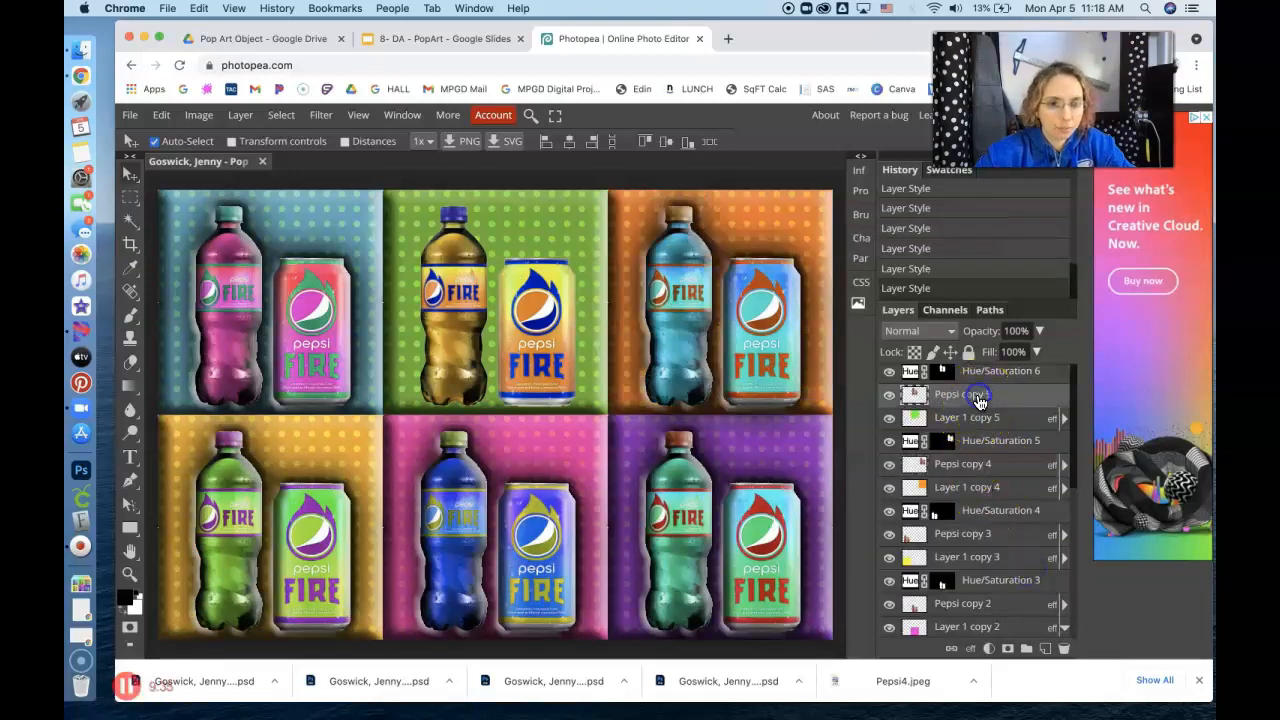
right_click(979, 398)
mouse_move(905, 542)
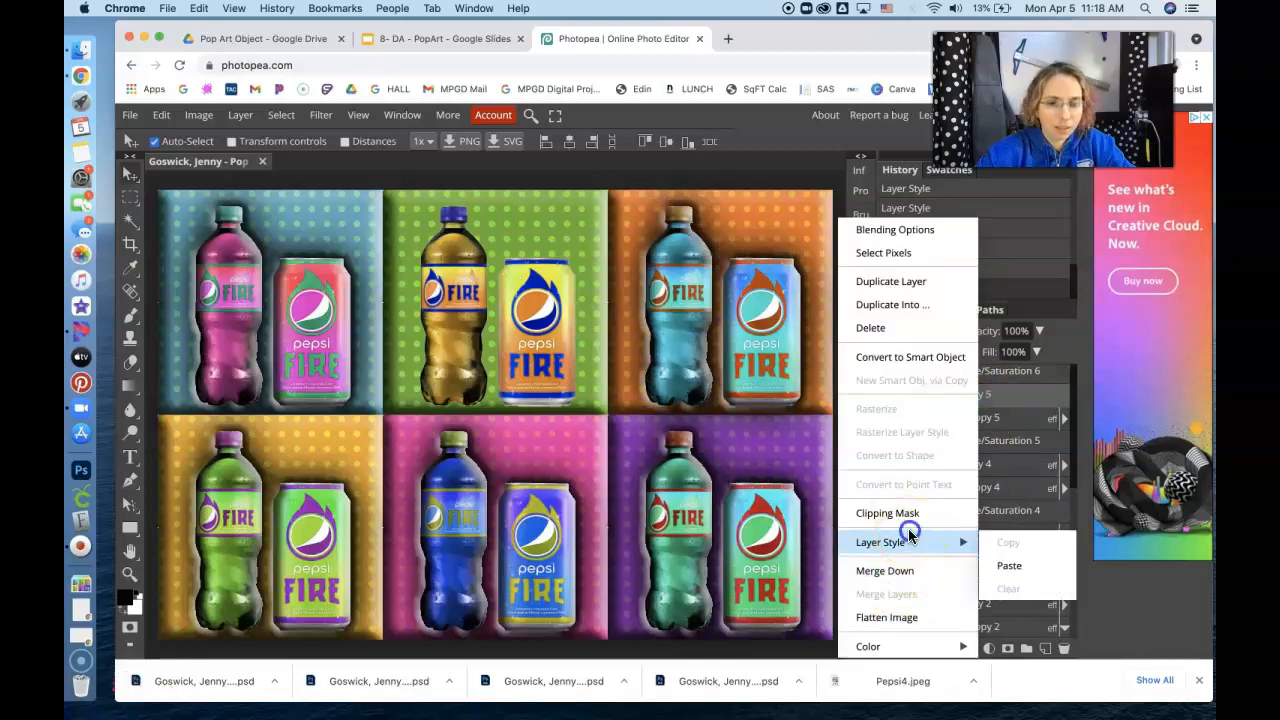
left_click(1005, 565)
left_click(754, 118)
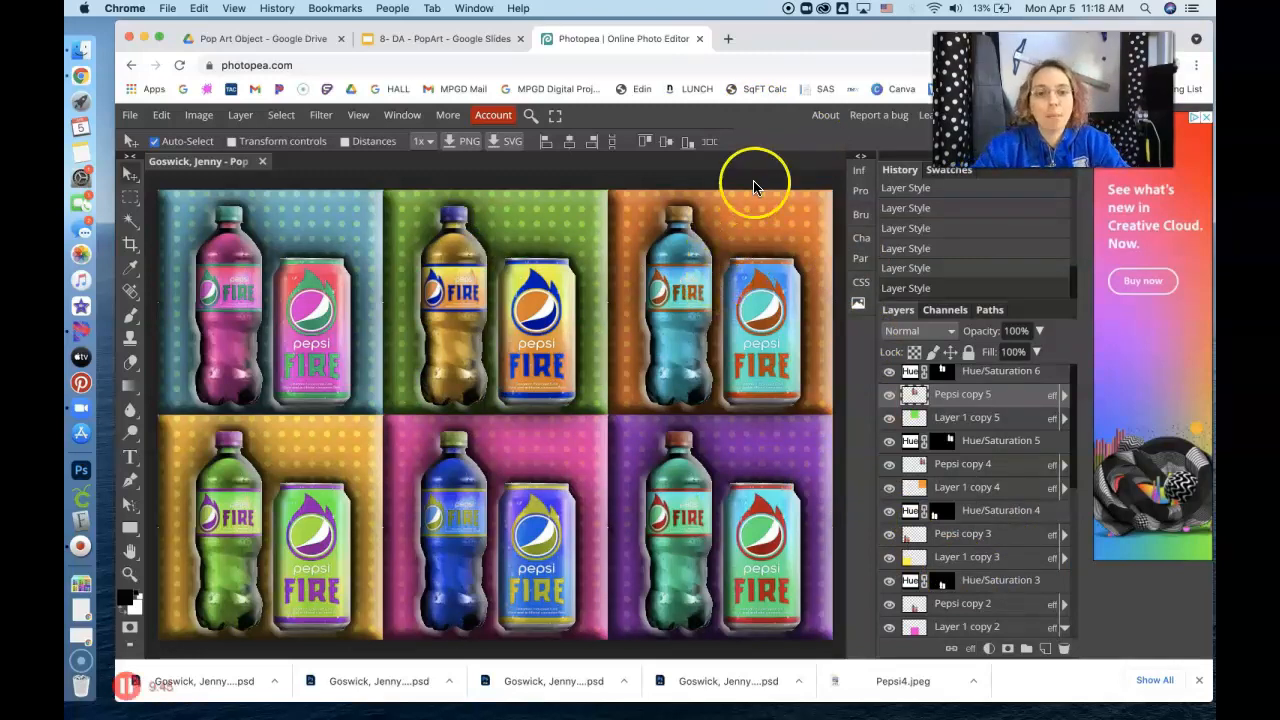
Check the Today's Goal slide in Google Slides, and capture a screenshot of the Photopea workspace showing the artwork and its layers
left_click(437, 39)
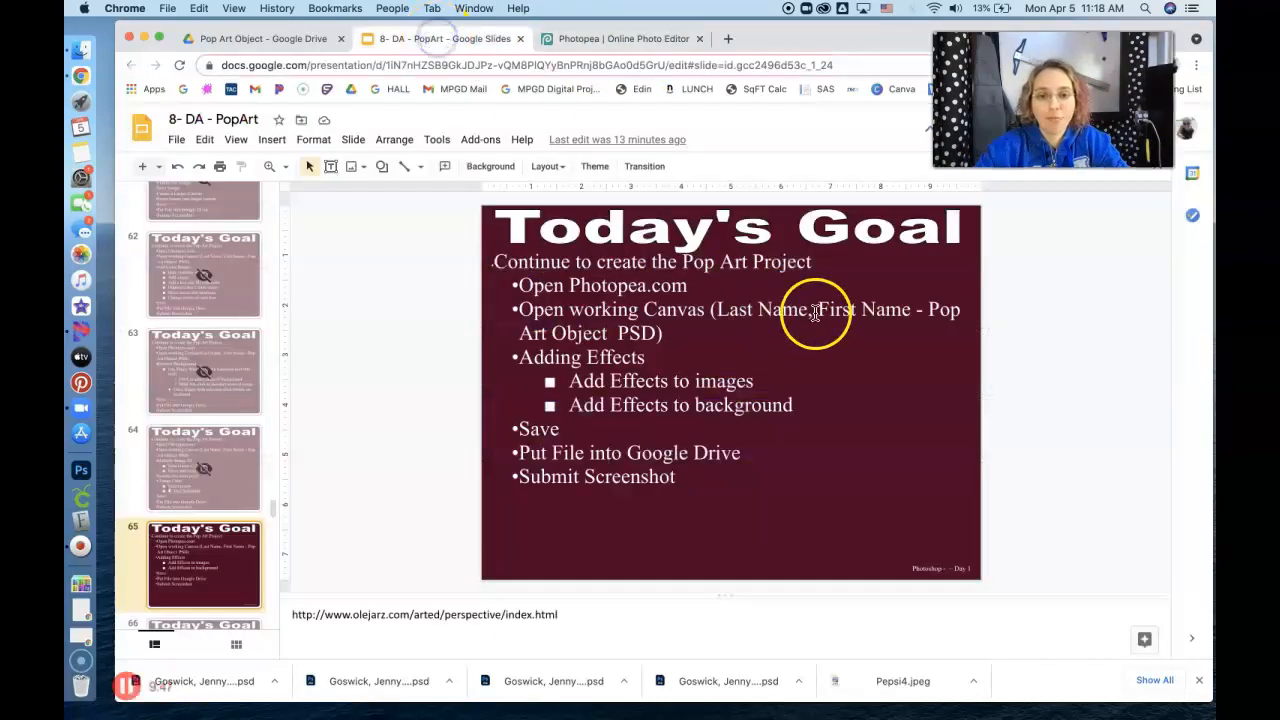
left_click(620, 38)
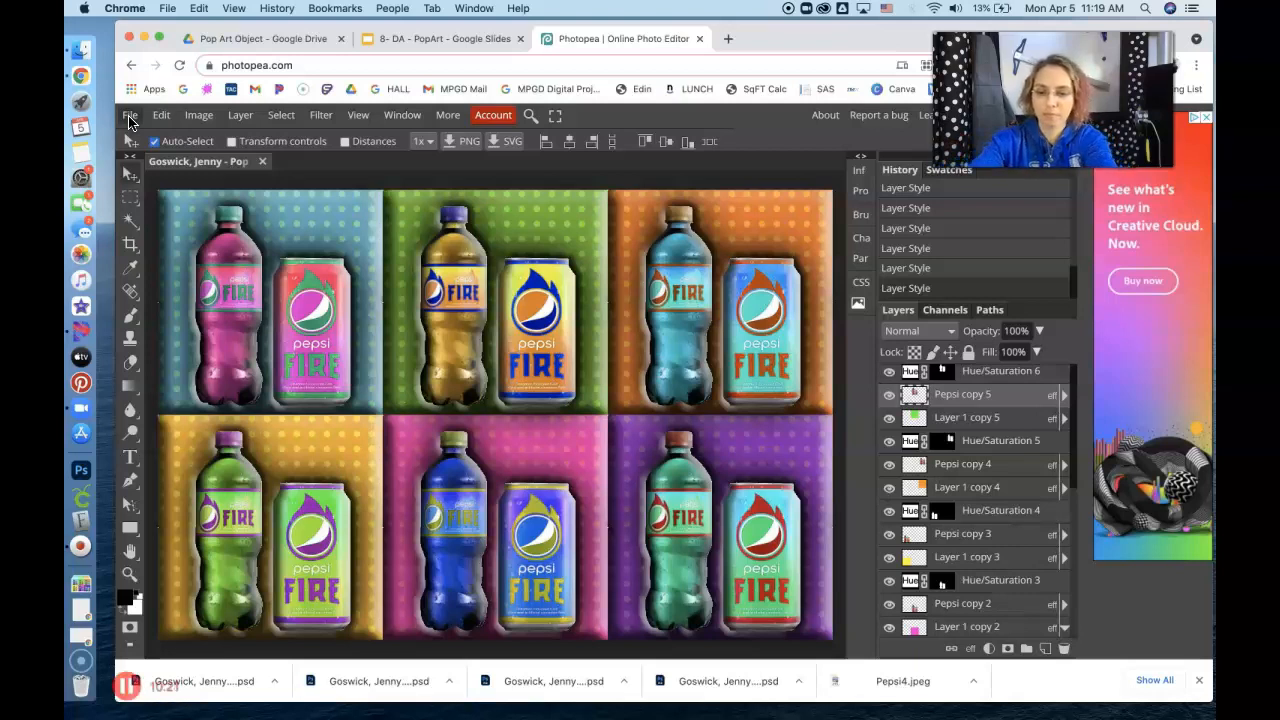
key("super+shift+4")
left_click_drag(117, 27, 1080, 660)
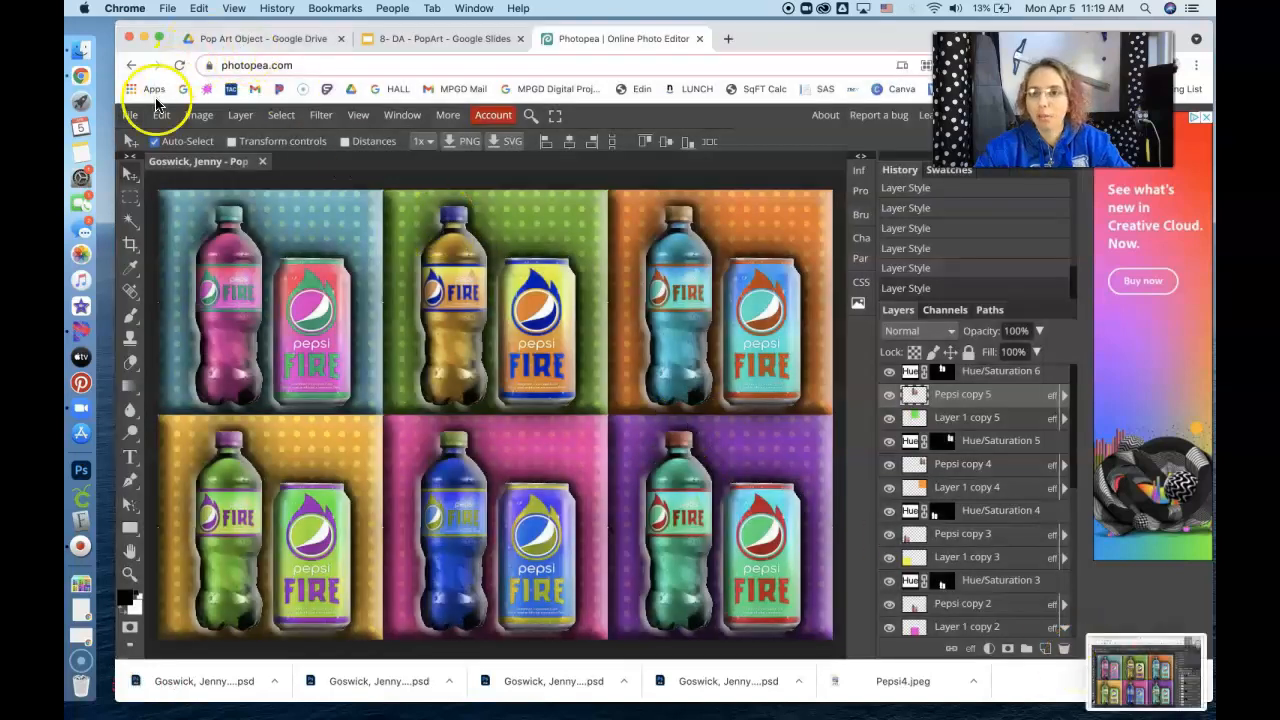
Save the finished pop art document as a PSD file
left_click(130, 114)
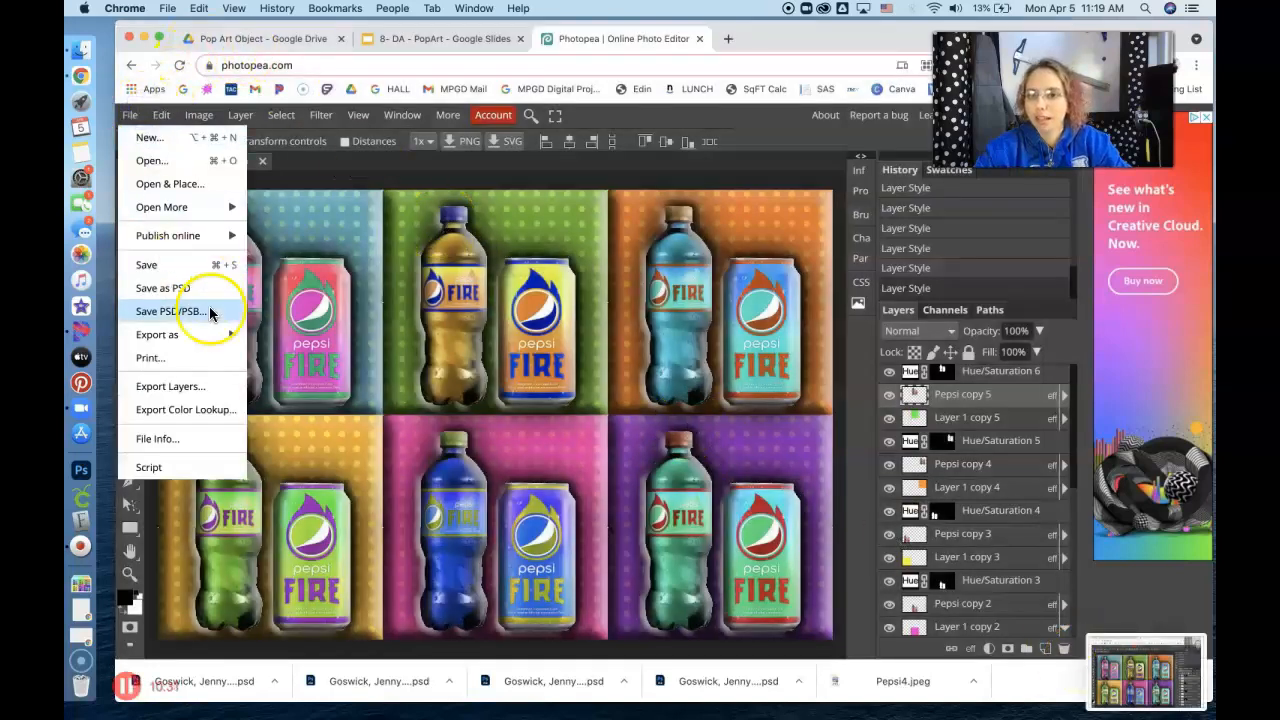
left_click(192, 297)
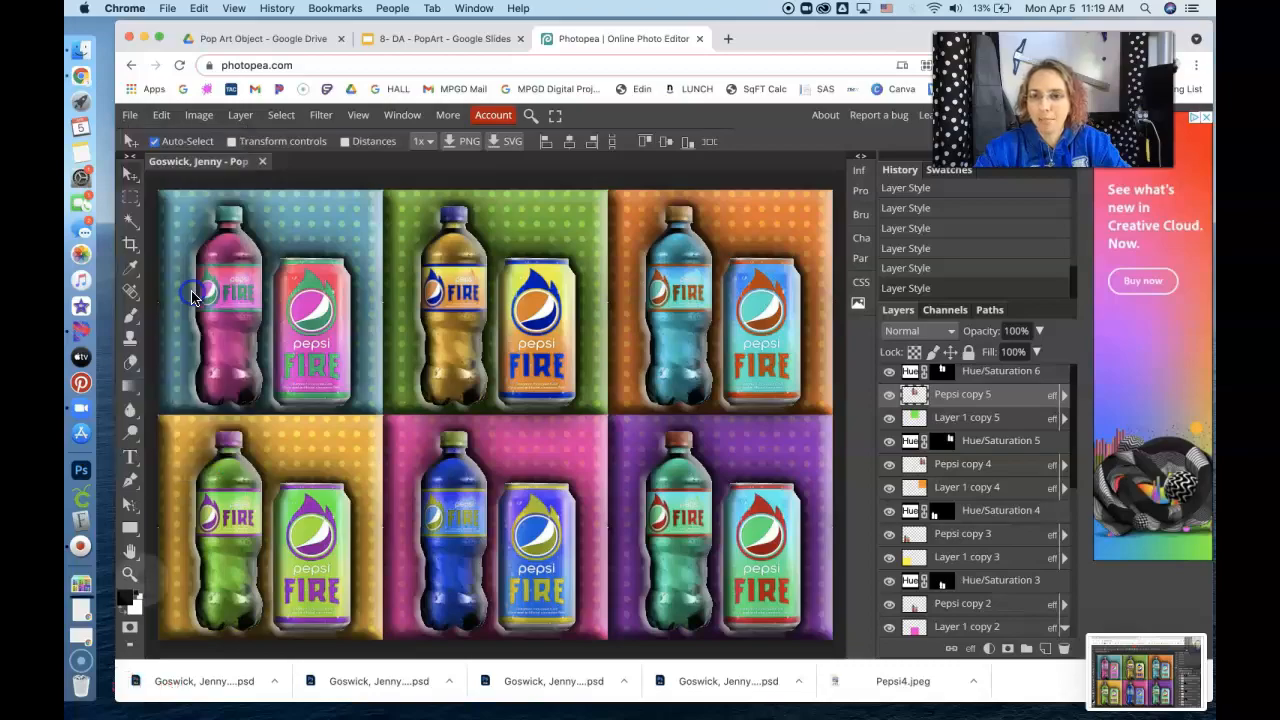